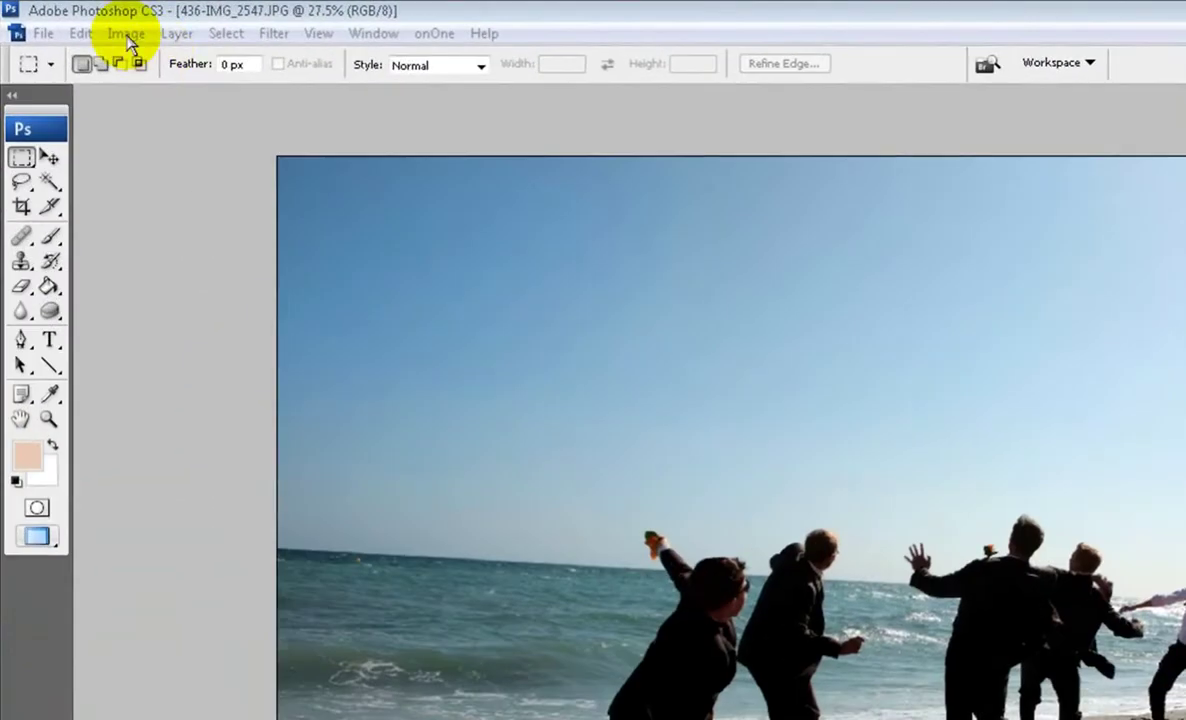
# Open the Photo Filter adjustment, look through its filter presets and compare the photo with and without Warming Filter (85) at 25% density
pyautogui.click(126, 34)
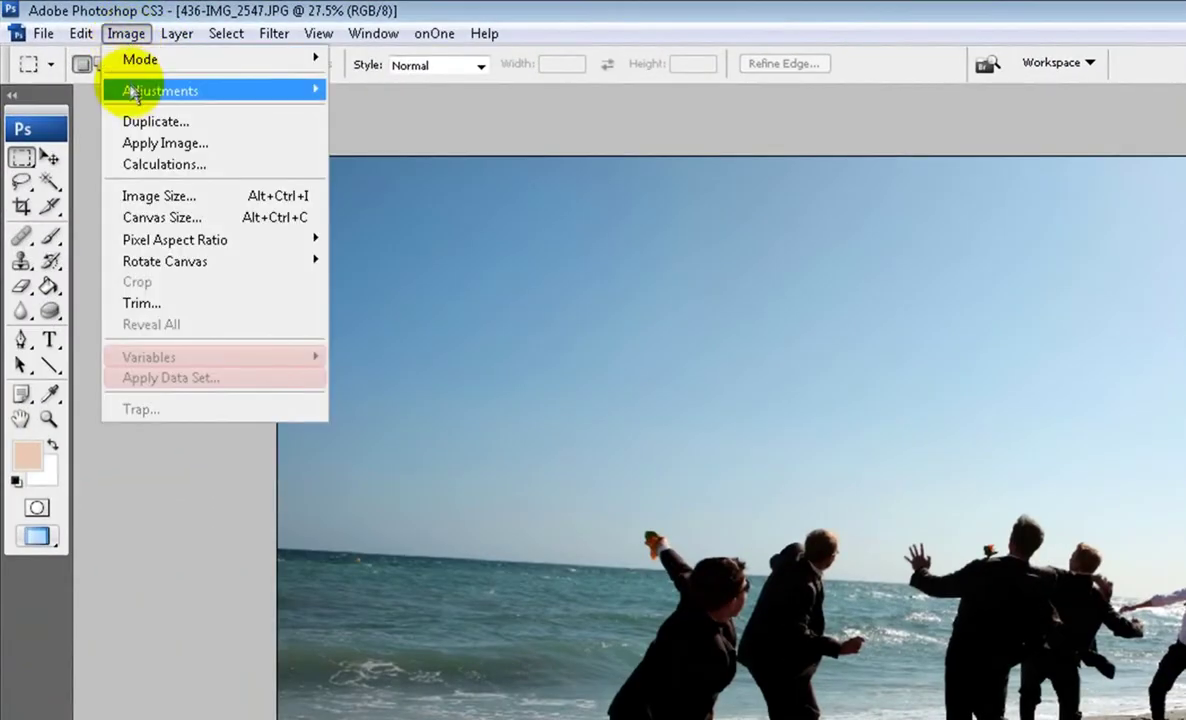
pyautogui.moveTo(131, 96)
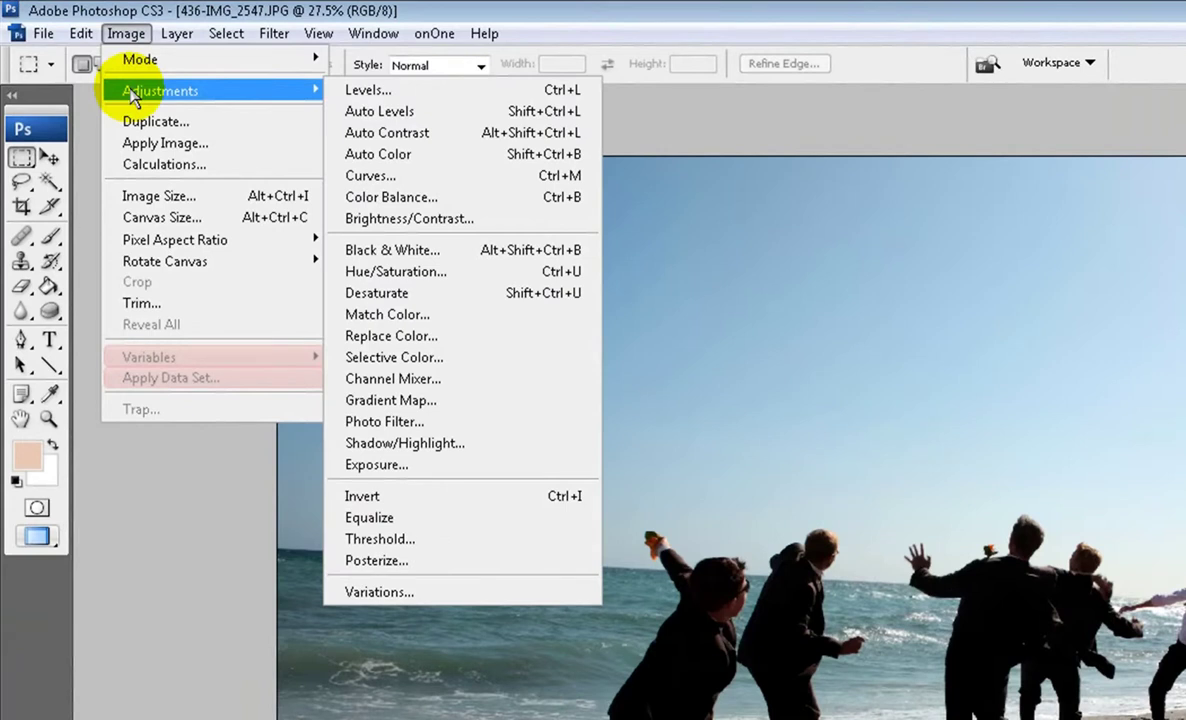
pyautogui.click(385, 421)
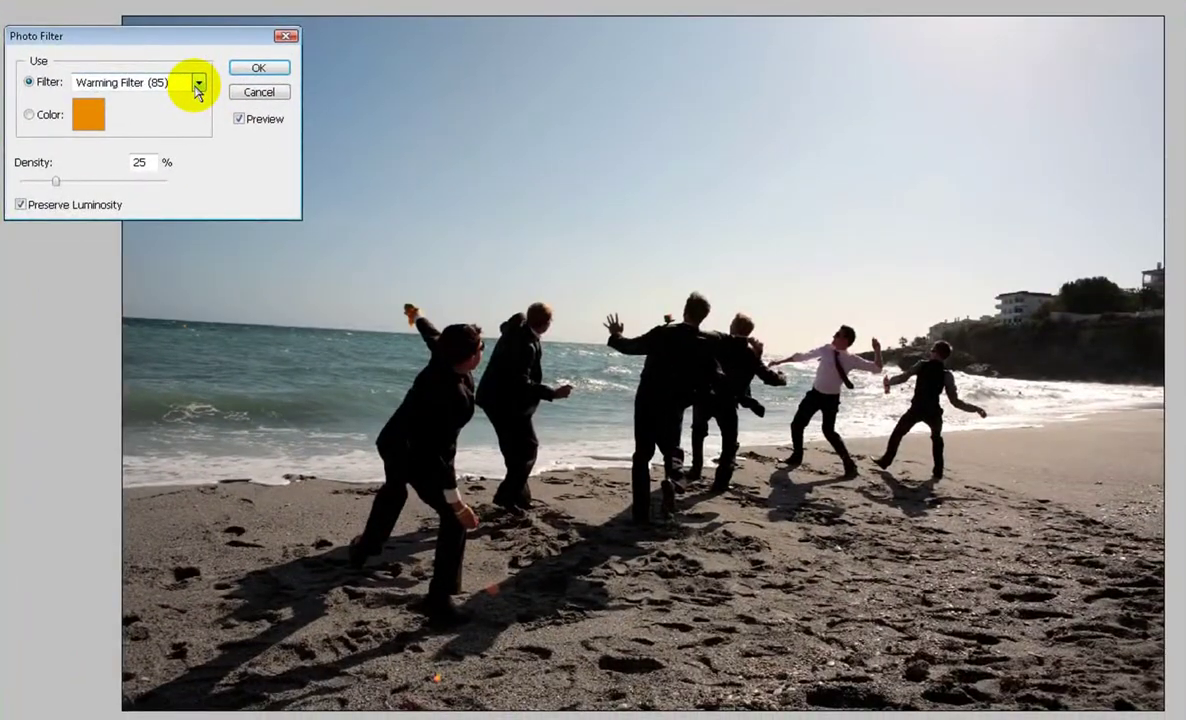
pyautogui.click(197, 84)
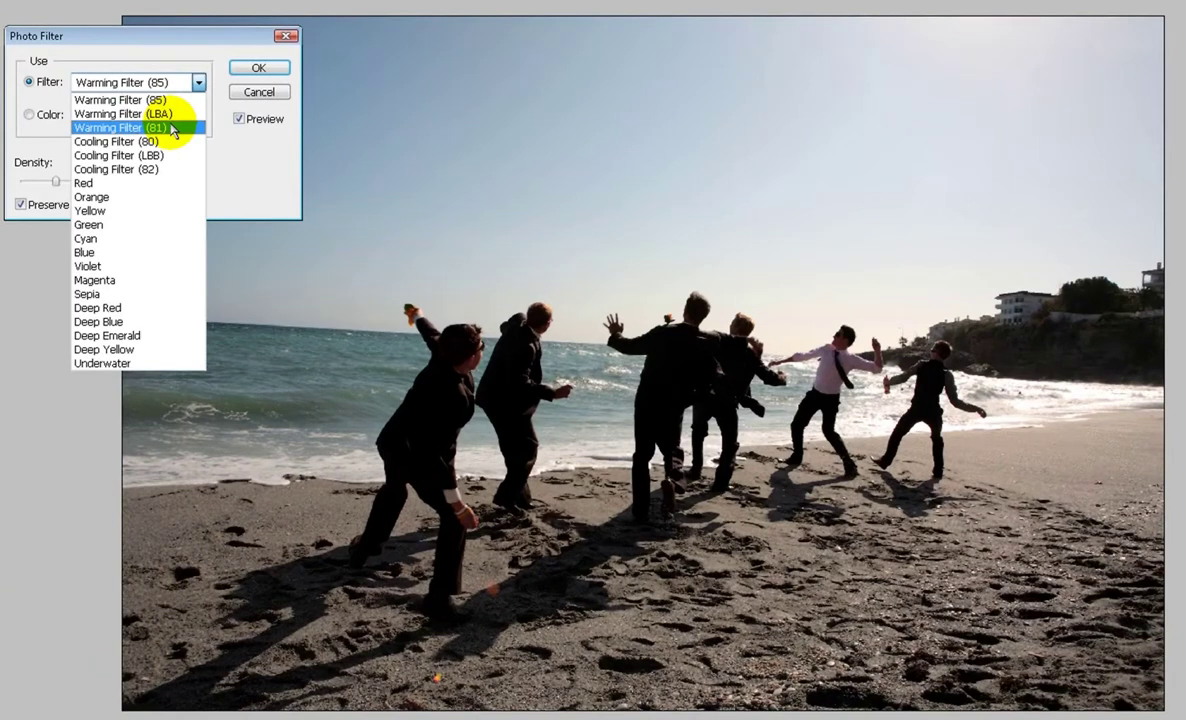
pyautogui.click(172, 128)
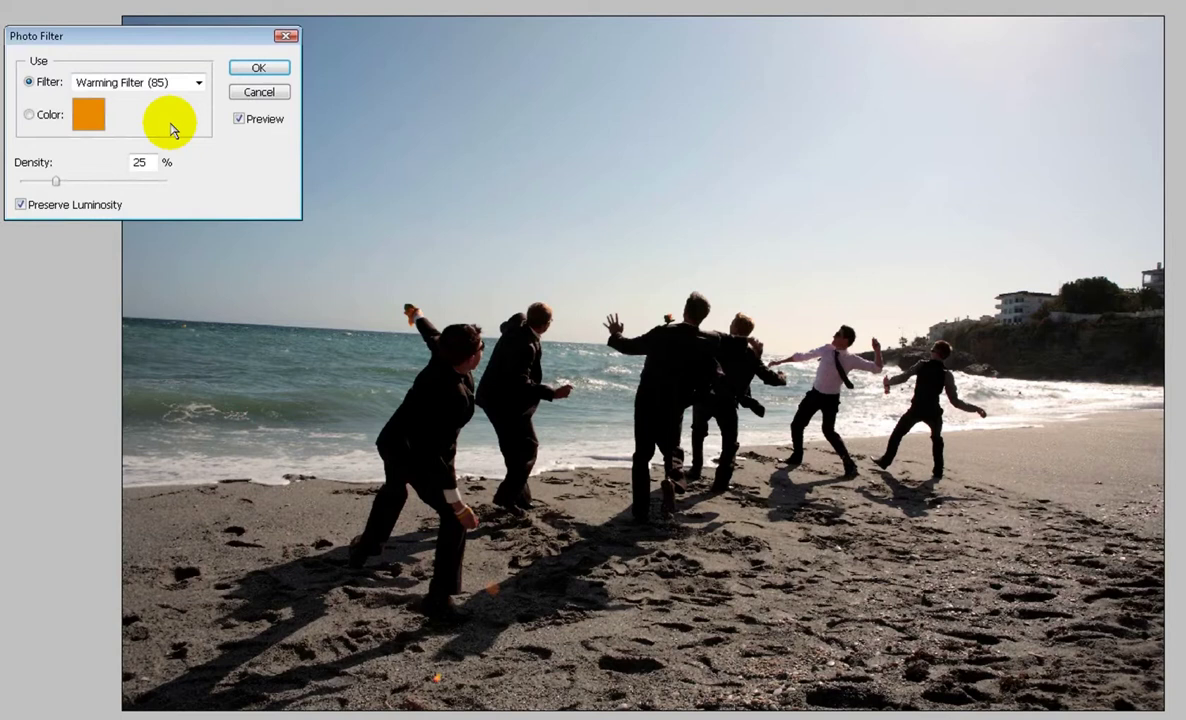
pyautogui.click(241, 122)
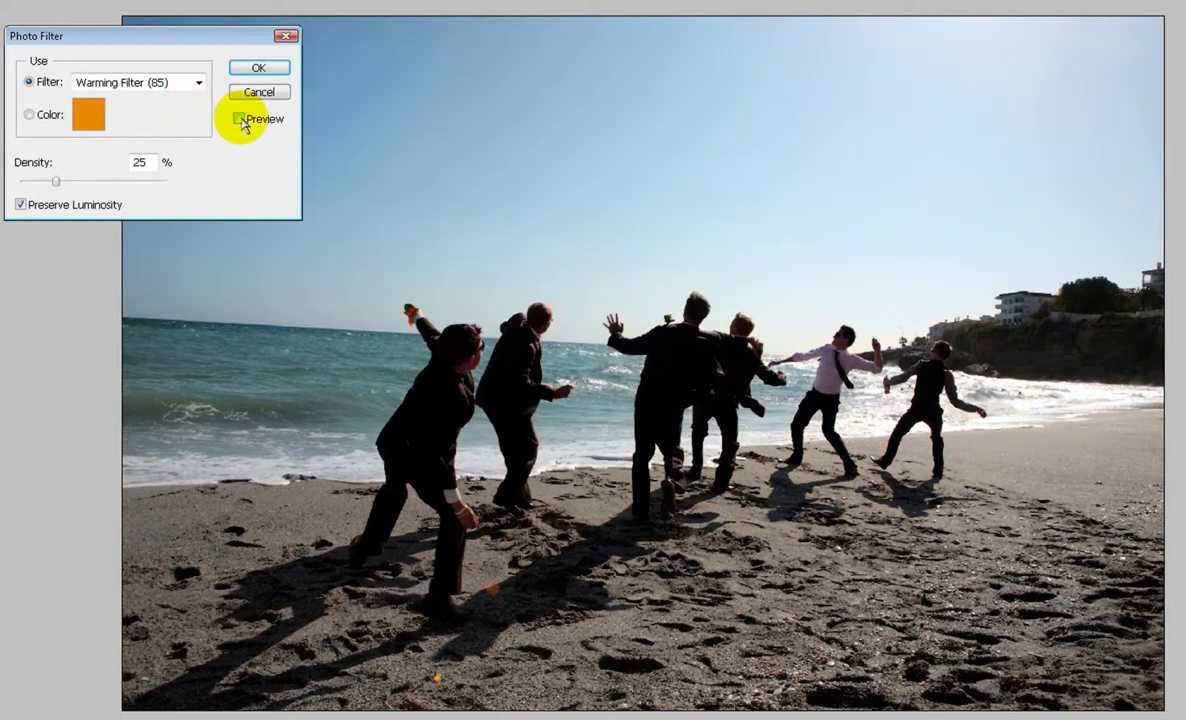
pyautogui.click(241, 122)
pyautogui.click(241, 122)
# Try the Cooling Filter (80) and Underwater presets in the Photo Filter adjustment
pyautogui.click(196, 82)
pyautogui.click(163, 143)
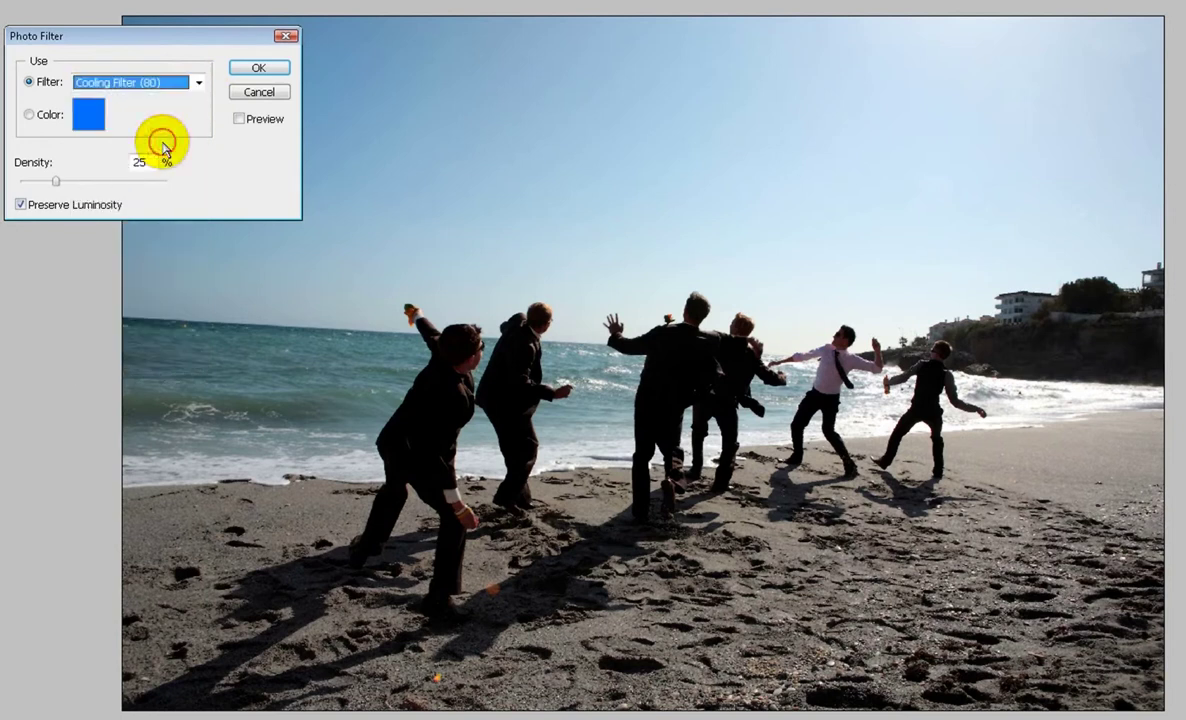
pyautogui.click(196, 82)
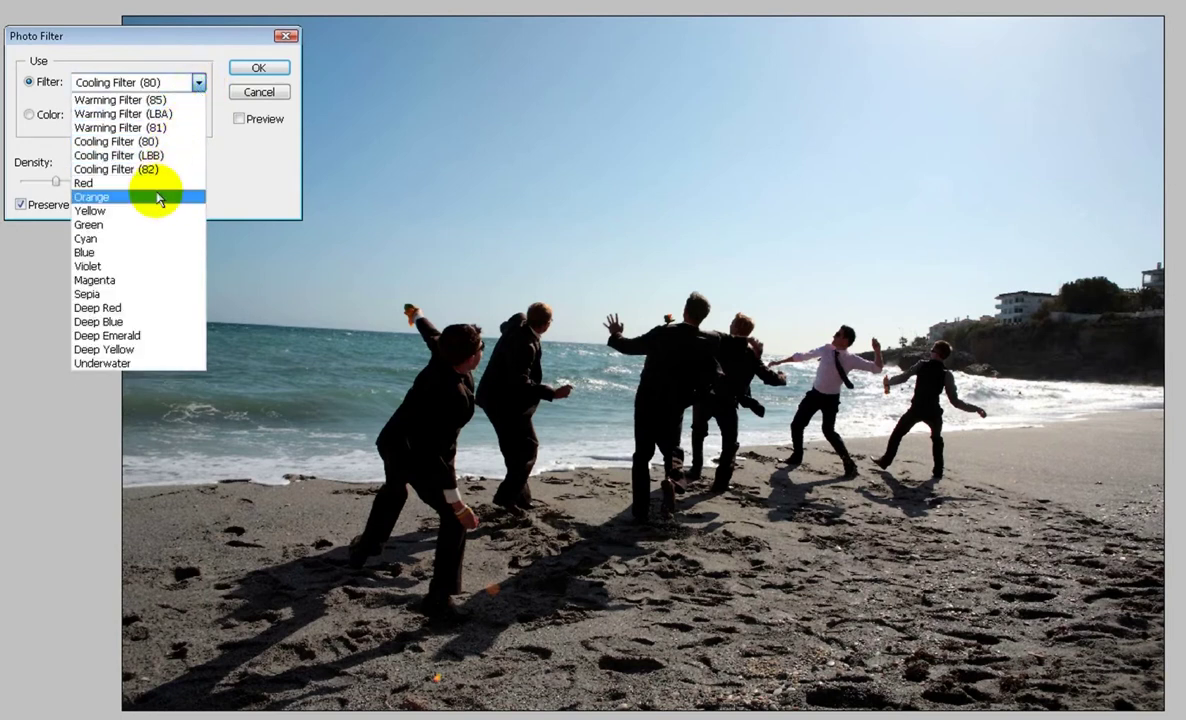
pyautogui.click(130, 362)
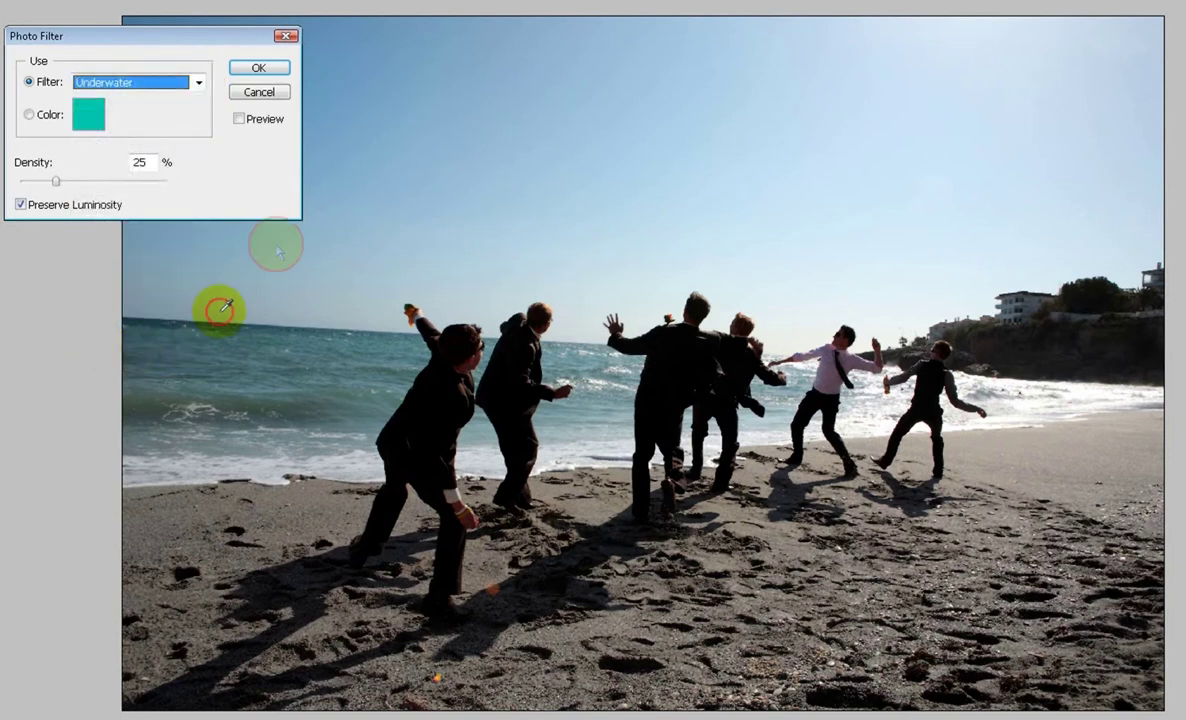
pyautogui.click(198, 83)
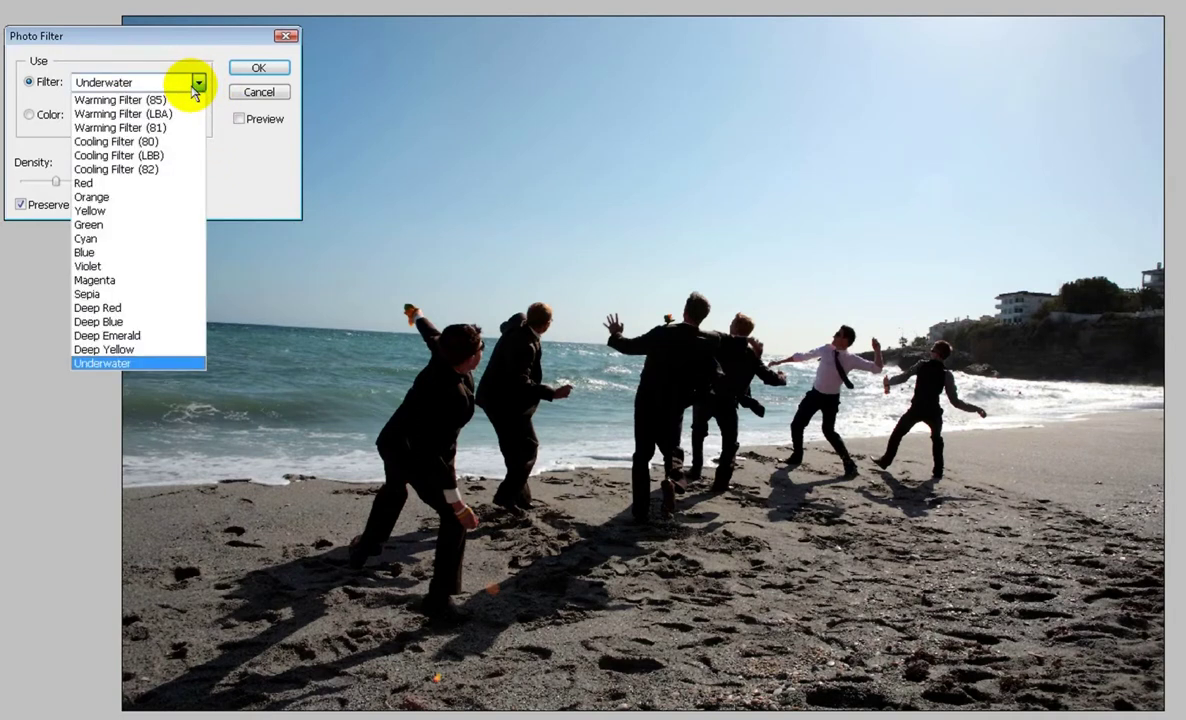
pyautogui.click(218, 160)
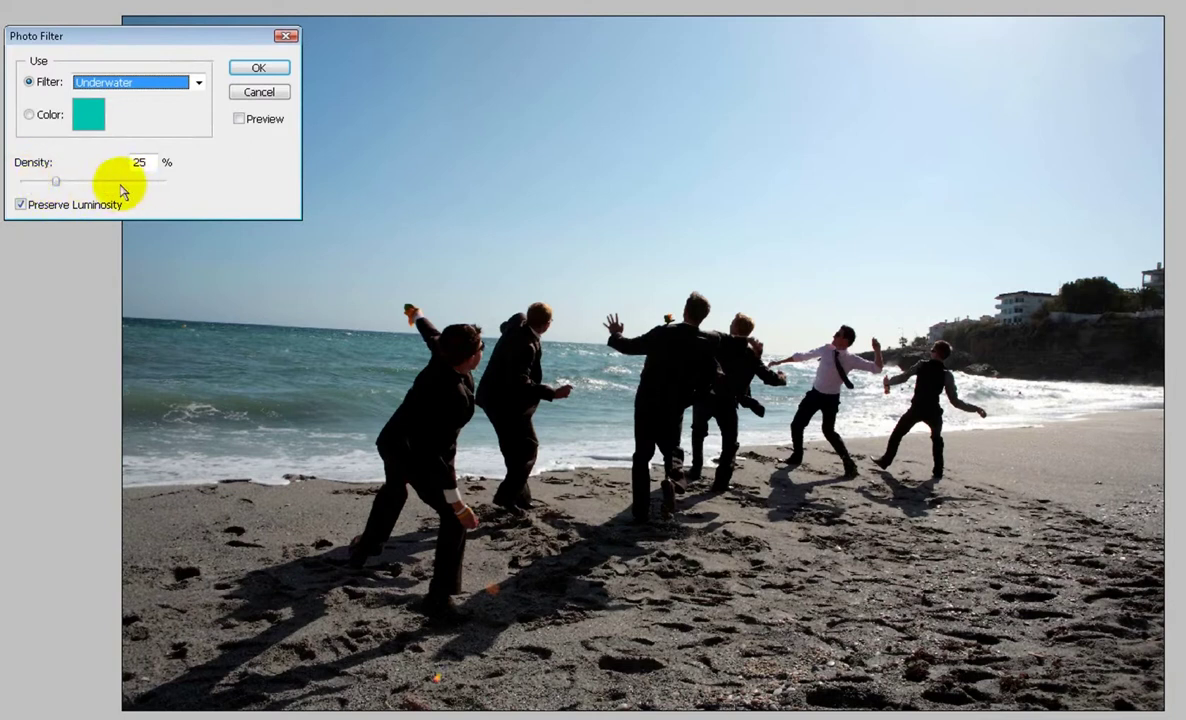
# Preview the Underwater photo filter at 79% and 14% density, and close the adjustment
pyautogui.click(239, 118)
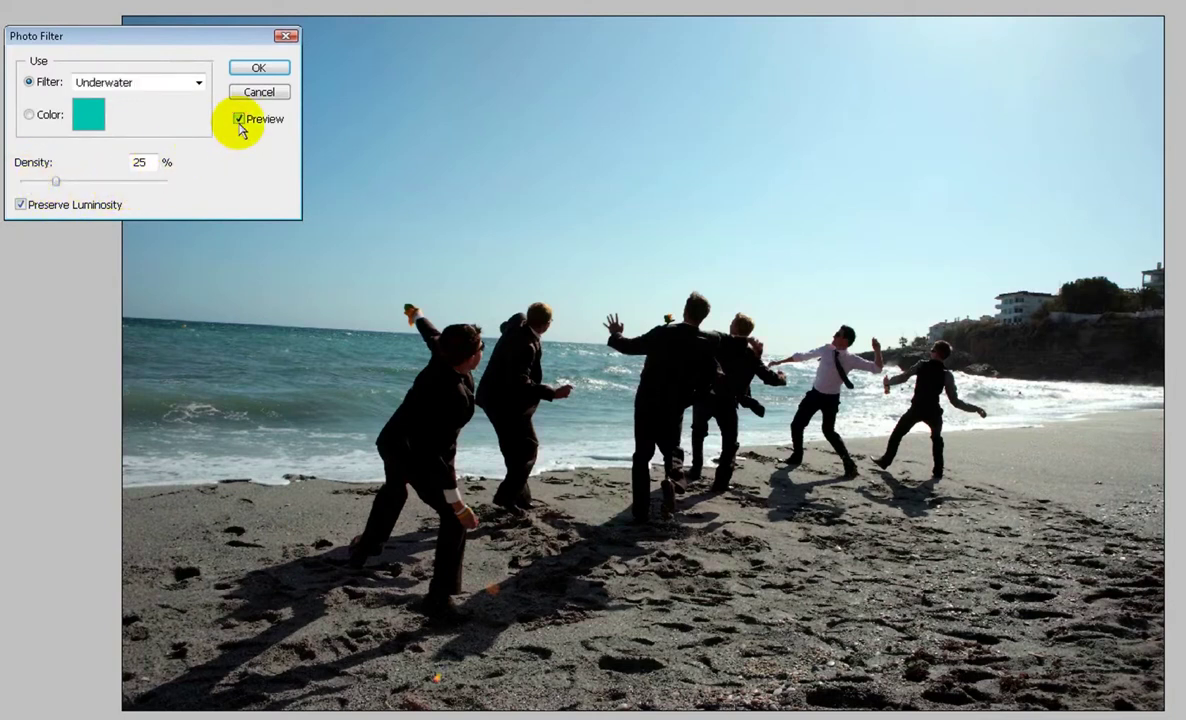
pyautogui.click(56, 181)
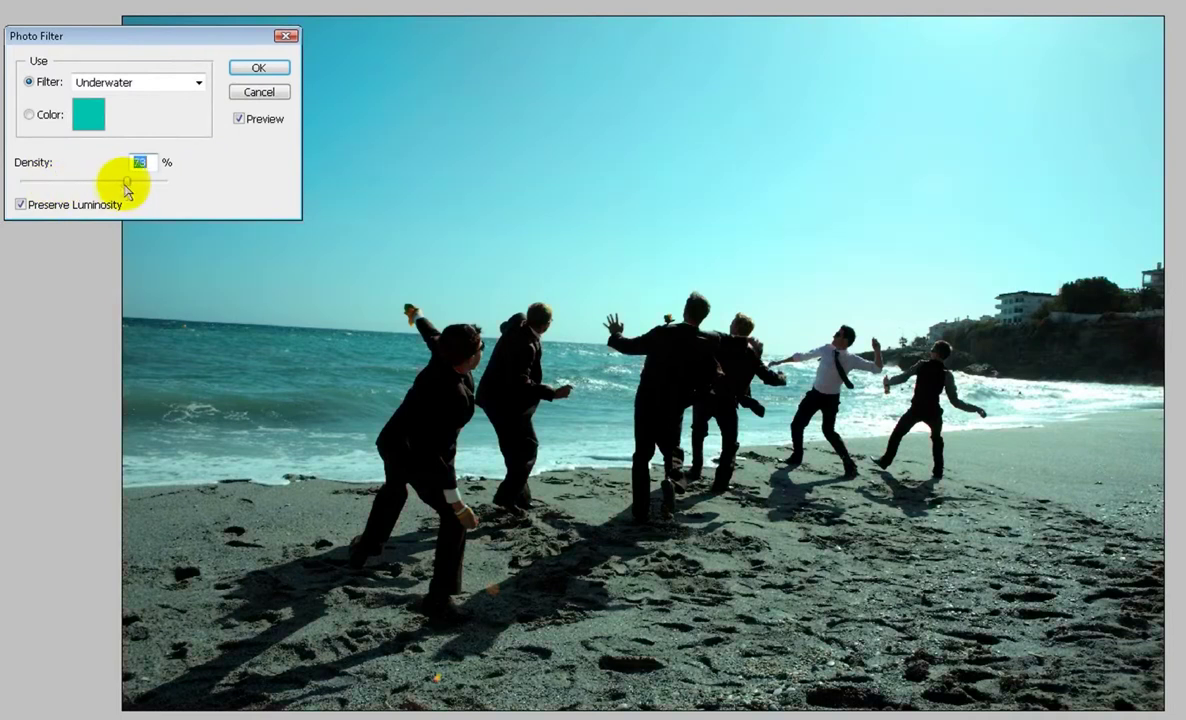
pyautogui.moveTo(57, 189); pyautogui.dragTo(42, 194)
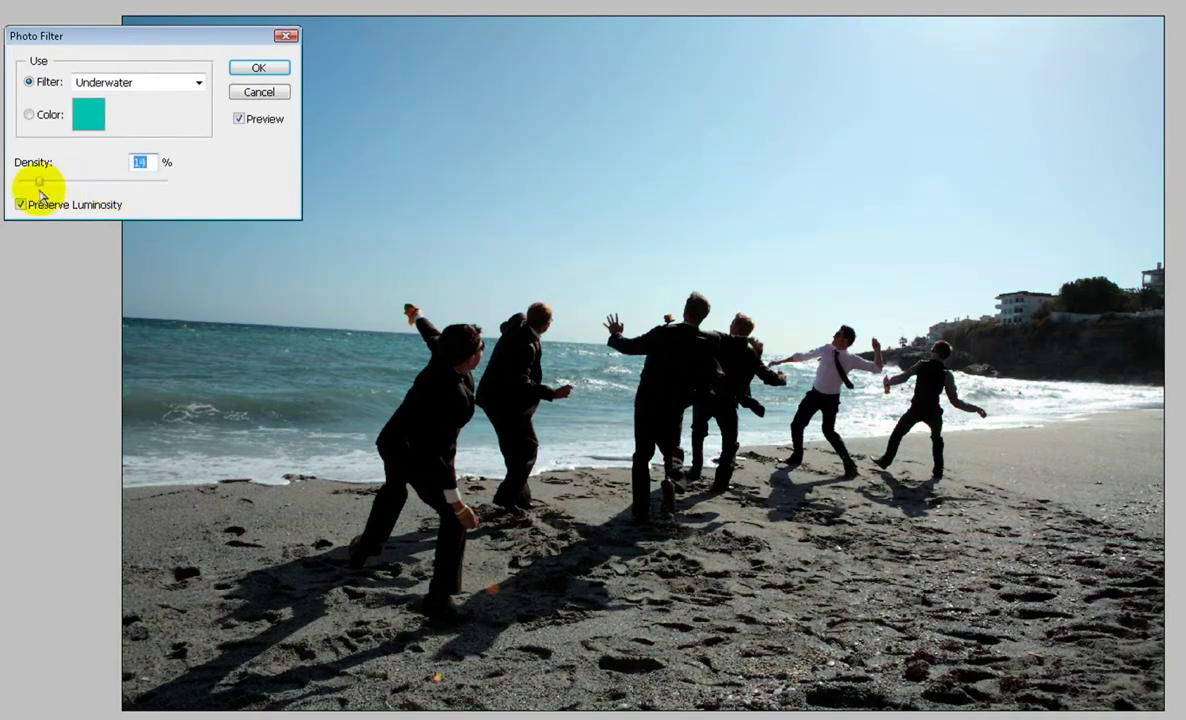
pyautogui.click(258, 70)
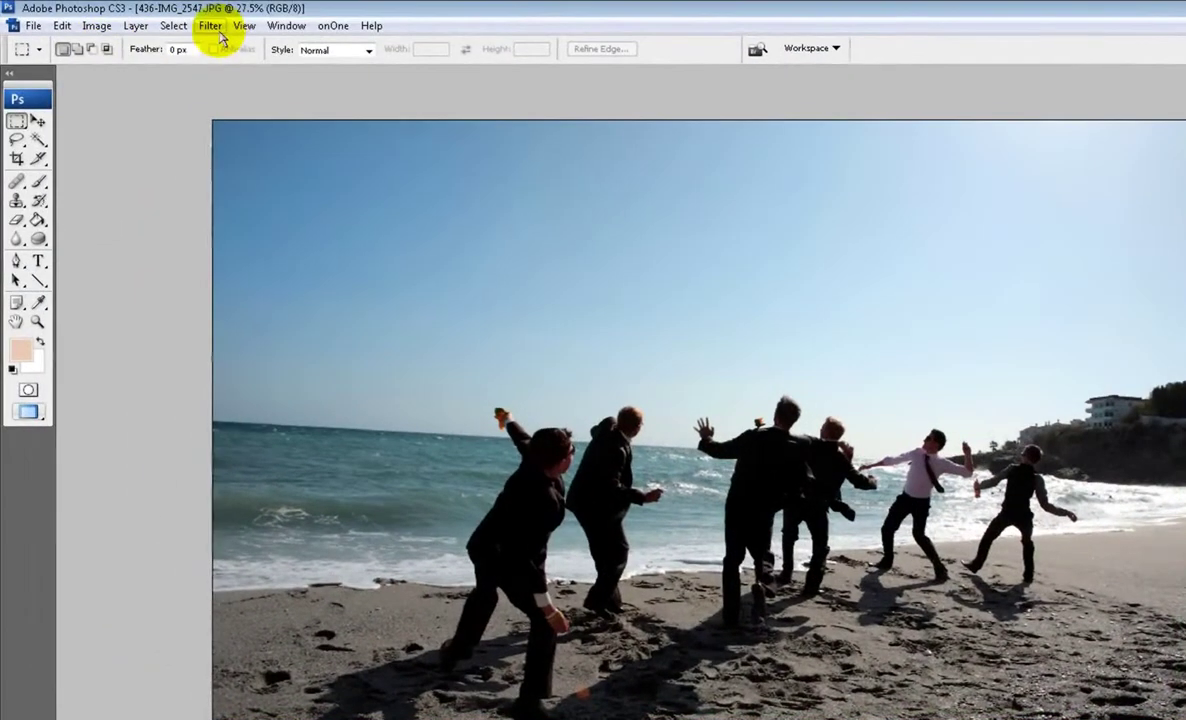
# Open the Filter Gallery and examine the Texturizer canvas effect on the sky, sea and the men's heads
pyautogui.click(208, 28)
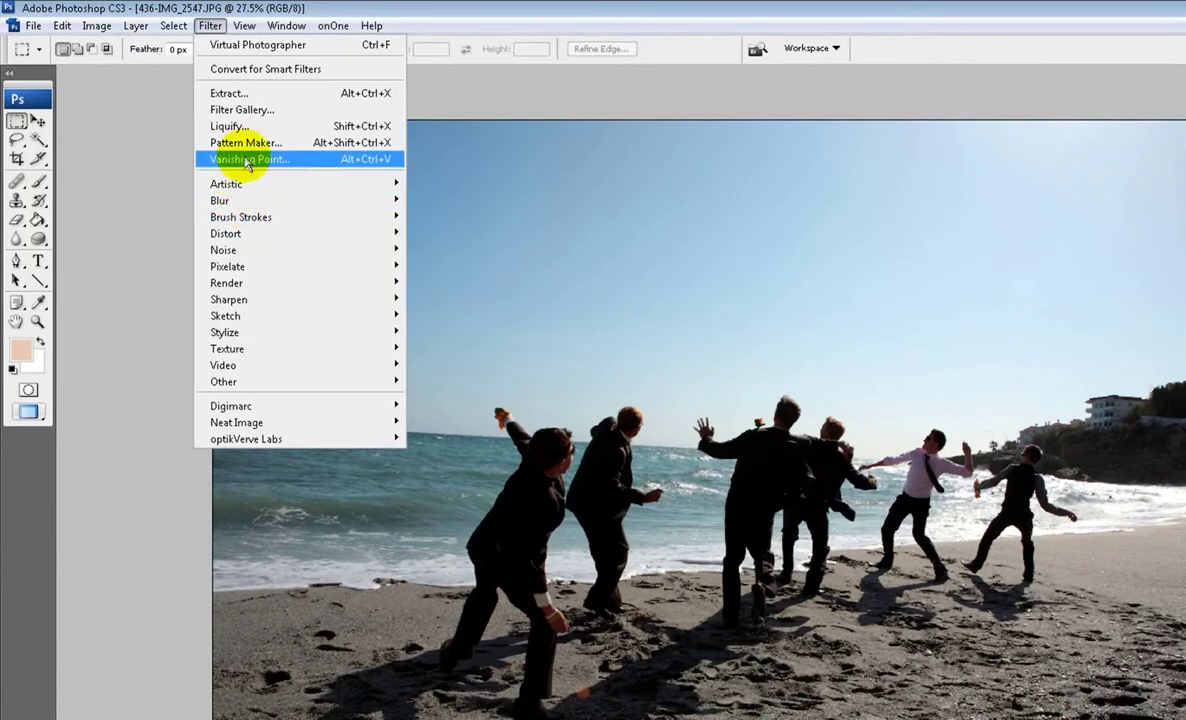
pyautogui.click(247, 110)
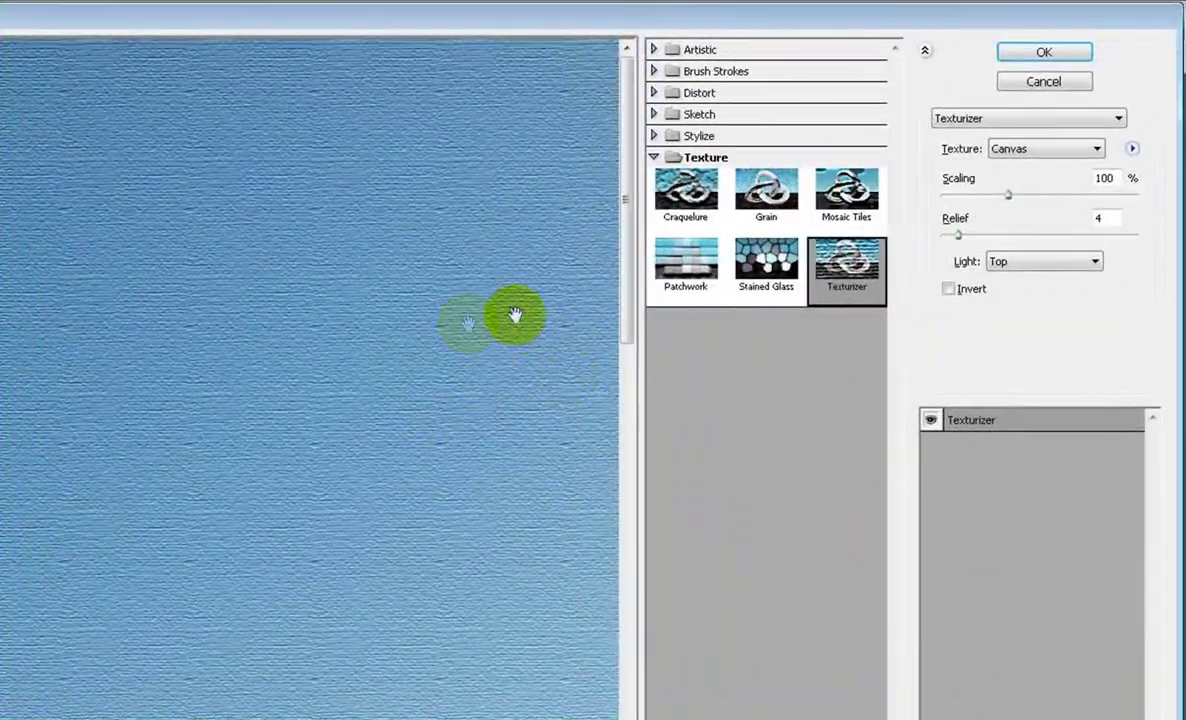
pyautogui.scroll(-5, 371, 500)
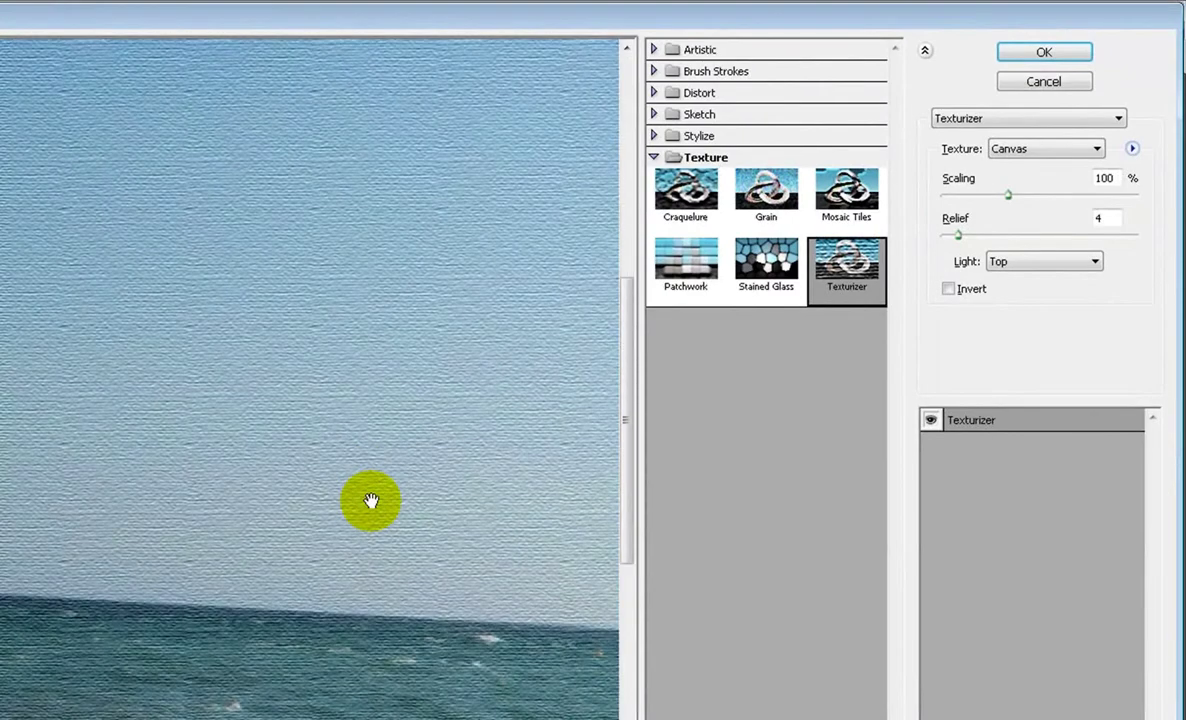
pyautogui.moveTo(341, 437); pyautogui.dragTo(212, 412)
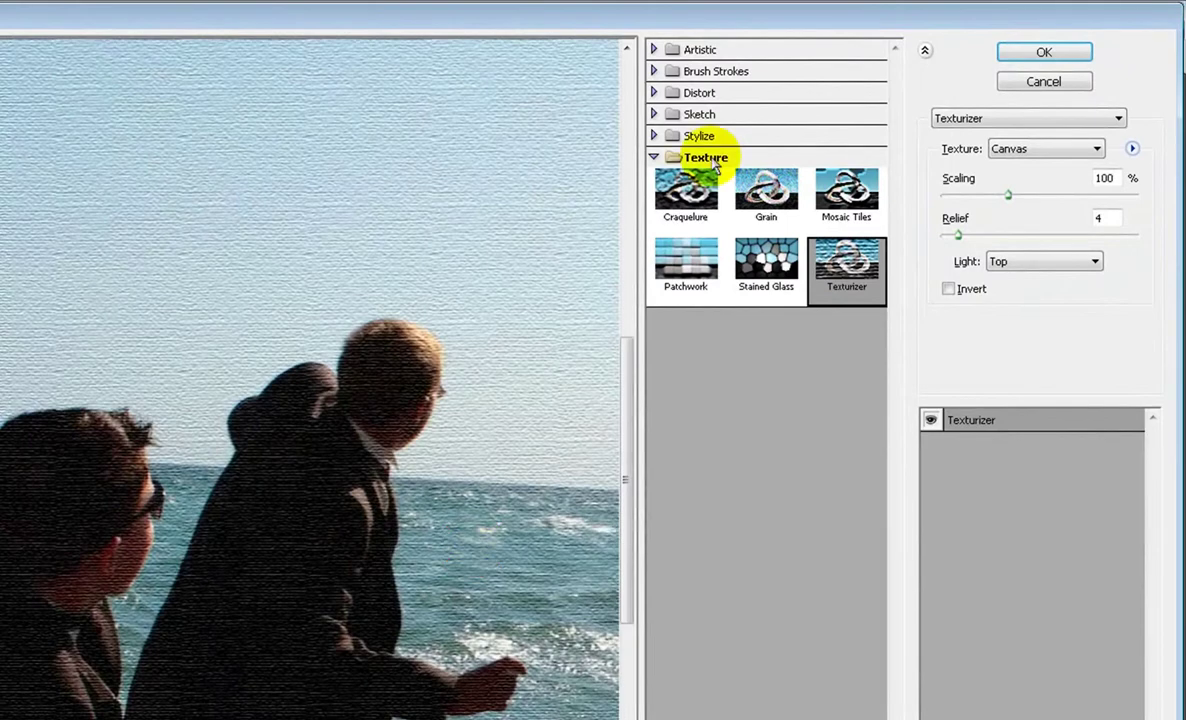
# Try the Artistic filters Colored Pencil, Fresco, Neon Glow, Plastic Wrap, Palette Knife and Rough Pastels, and leave the gallery without applying any
pyautogui.click(668, 49)
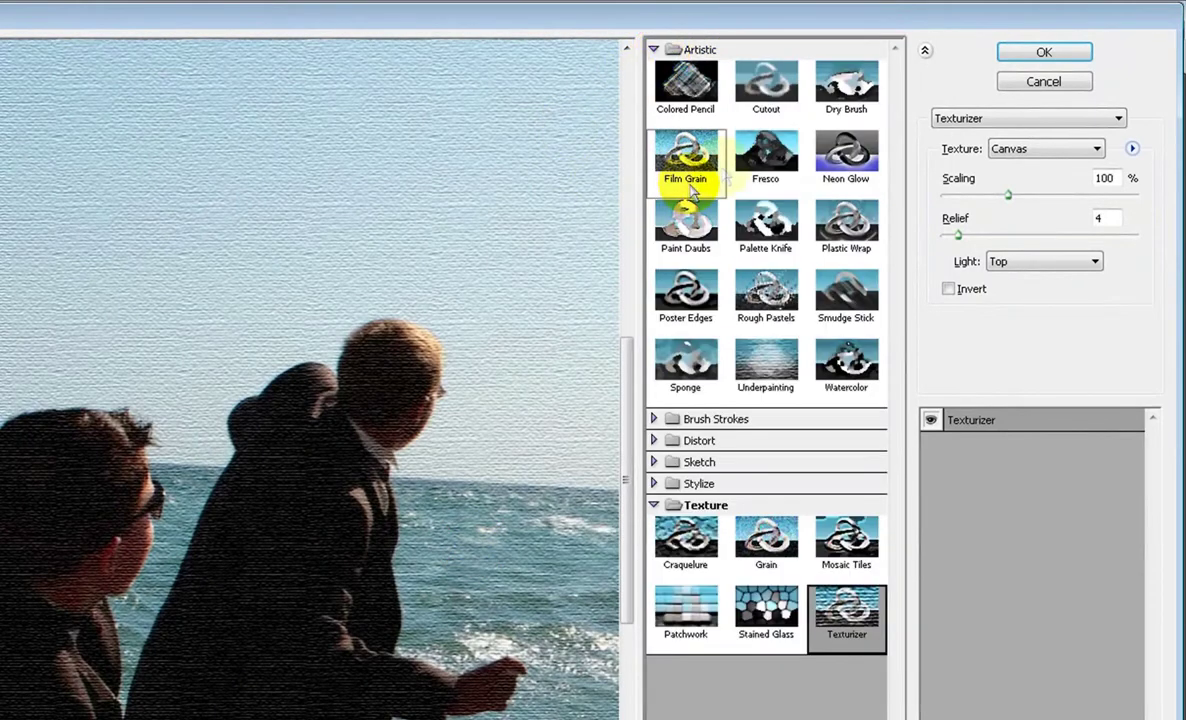
pyautogui.click(672, 76)
pyautogui.click(766, 162)
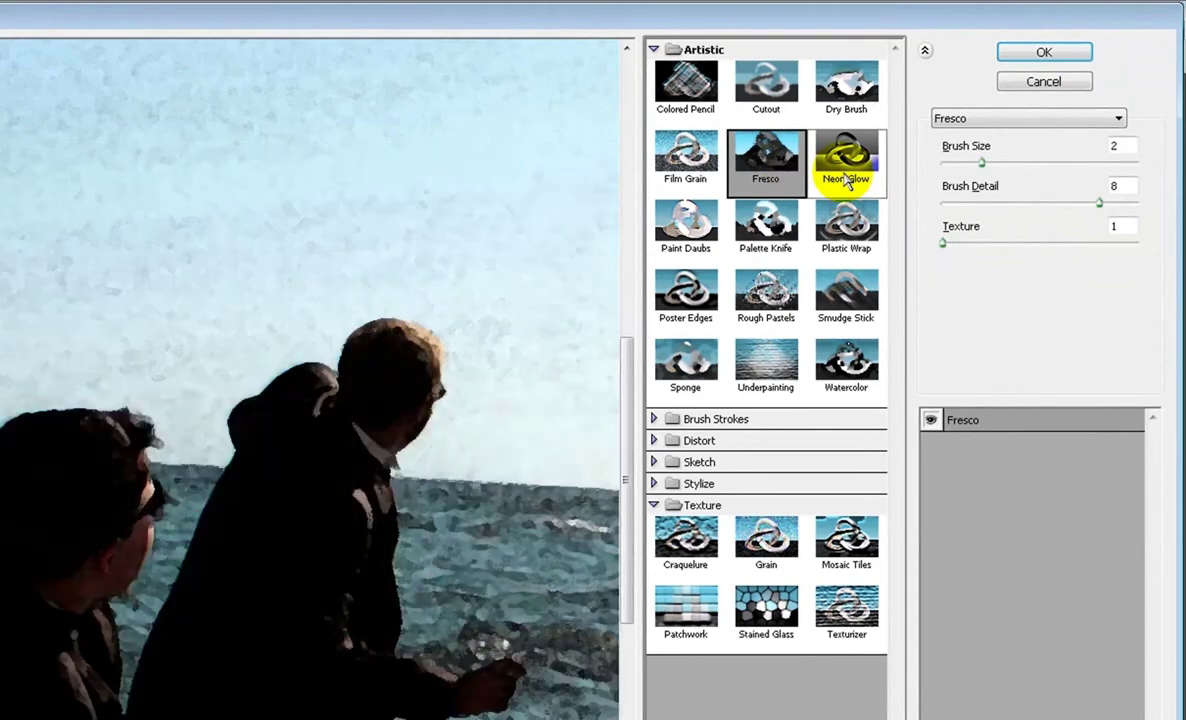
pyautogui.click(846, 165)
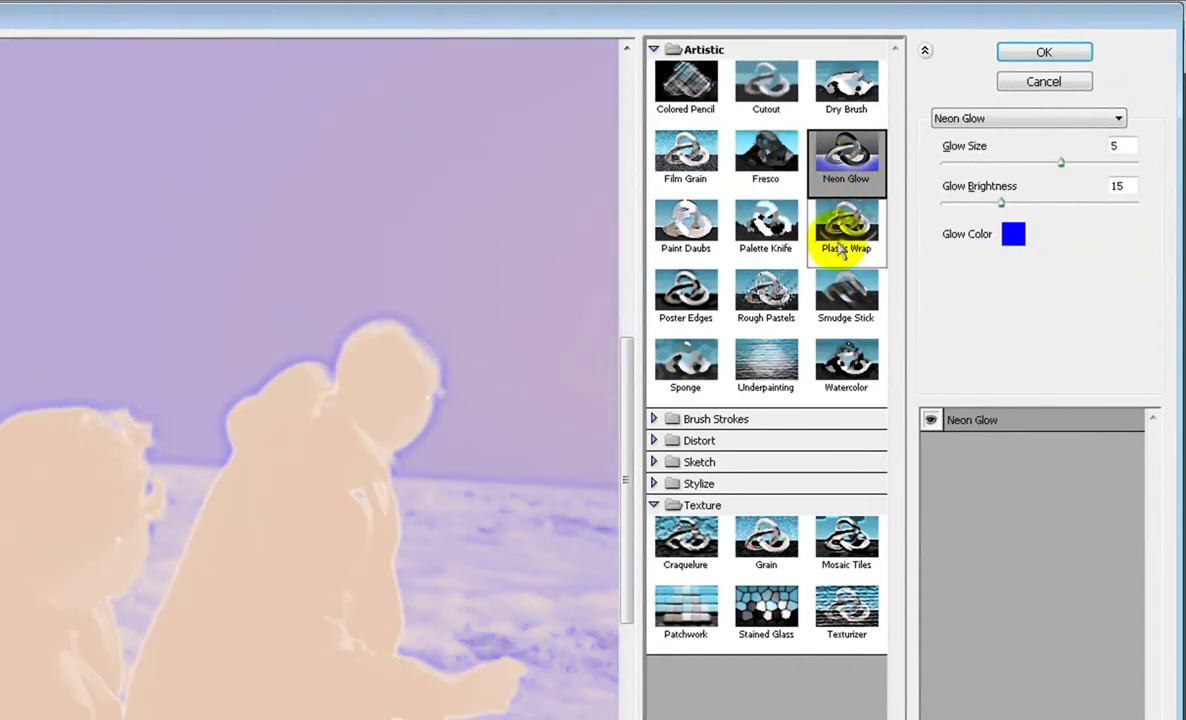
pyautogui.click(846, 232)
pyautogui.click(766, 235)
pyautogui.click(757, 310)
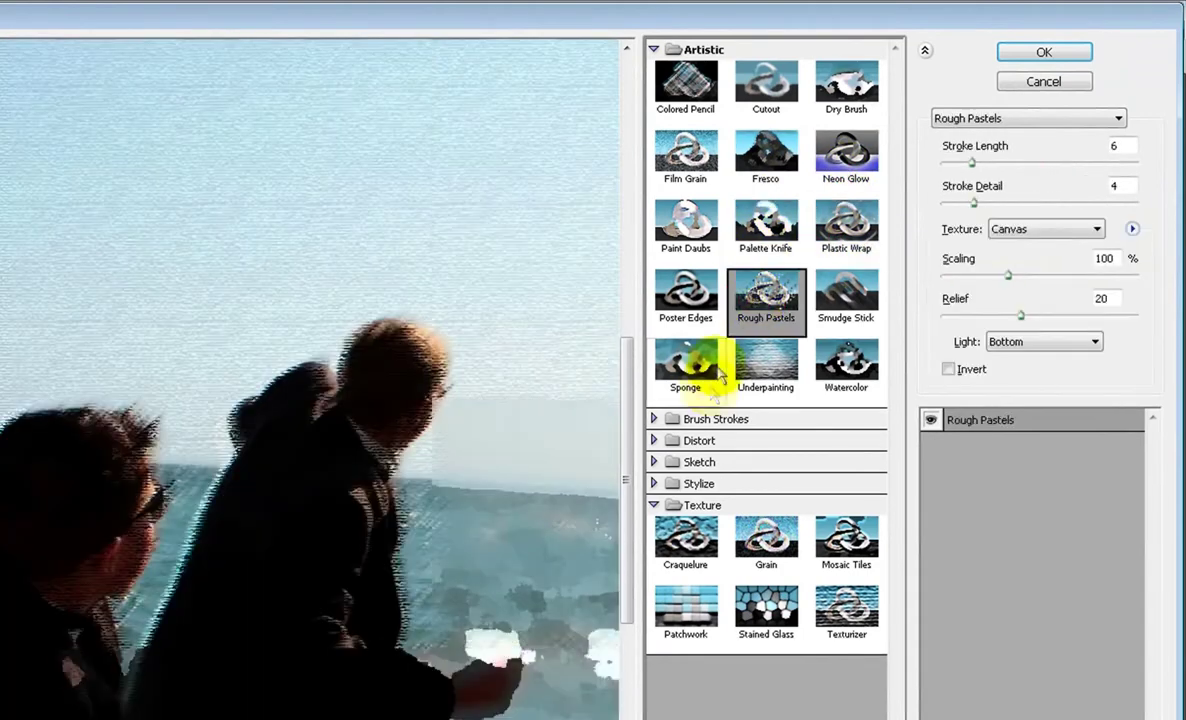
pyautogui.click(1024, 84)
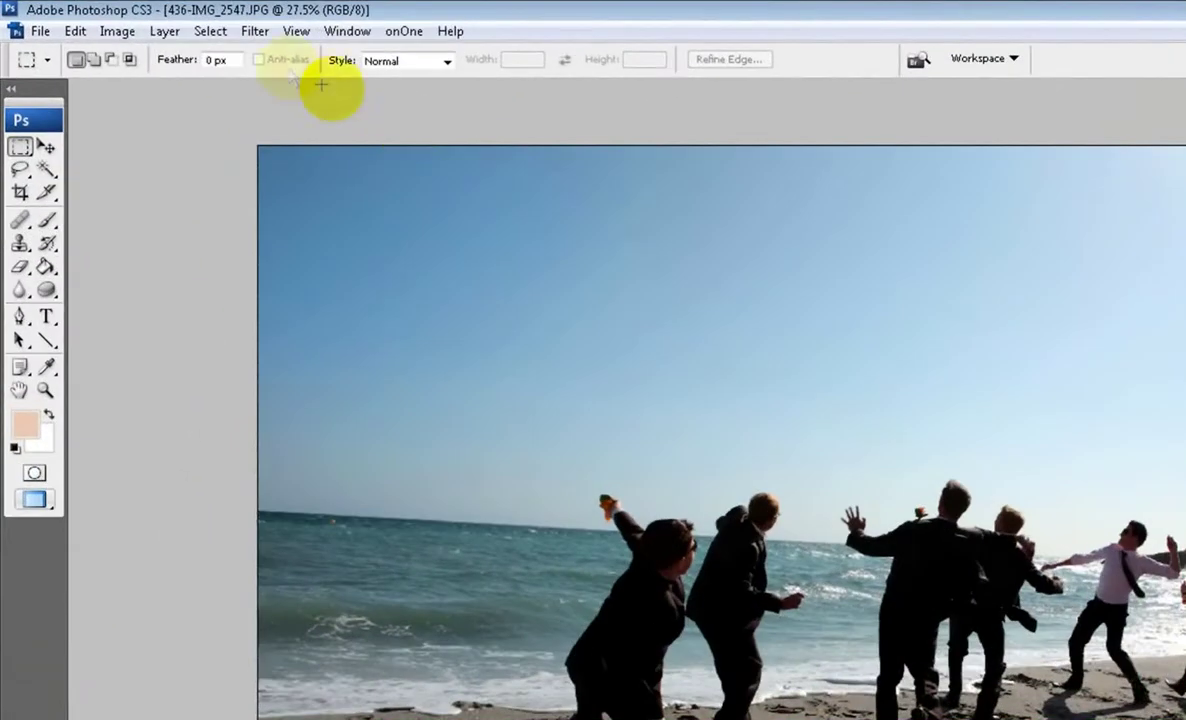
# Open the optikVerve Labs Virtual Photographer filter and reposition its dialog over the photo
pyautogui.click(250, 33)
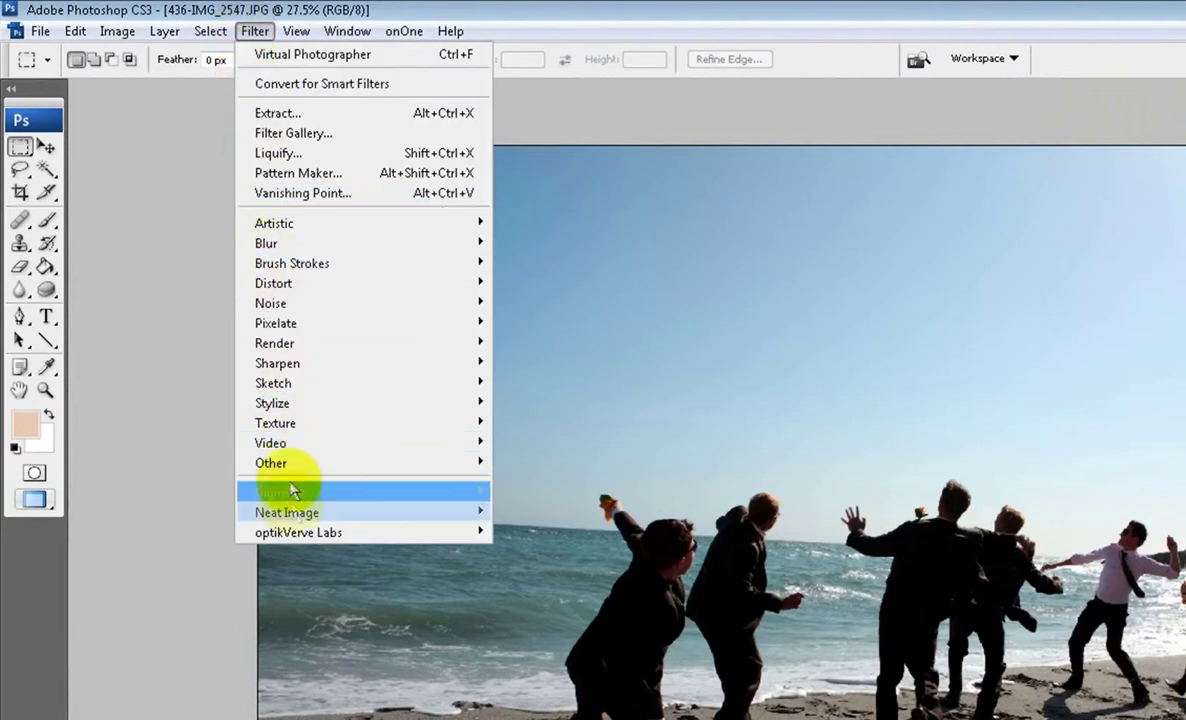
pyautogui.moveTo(298, 540)
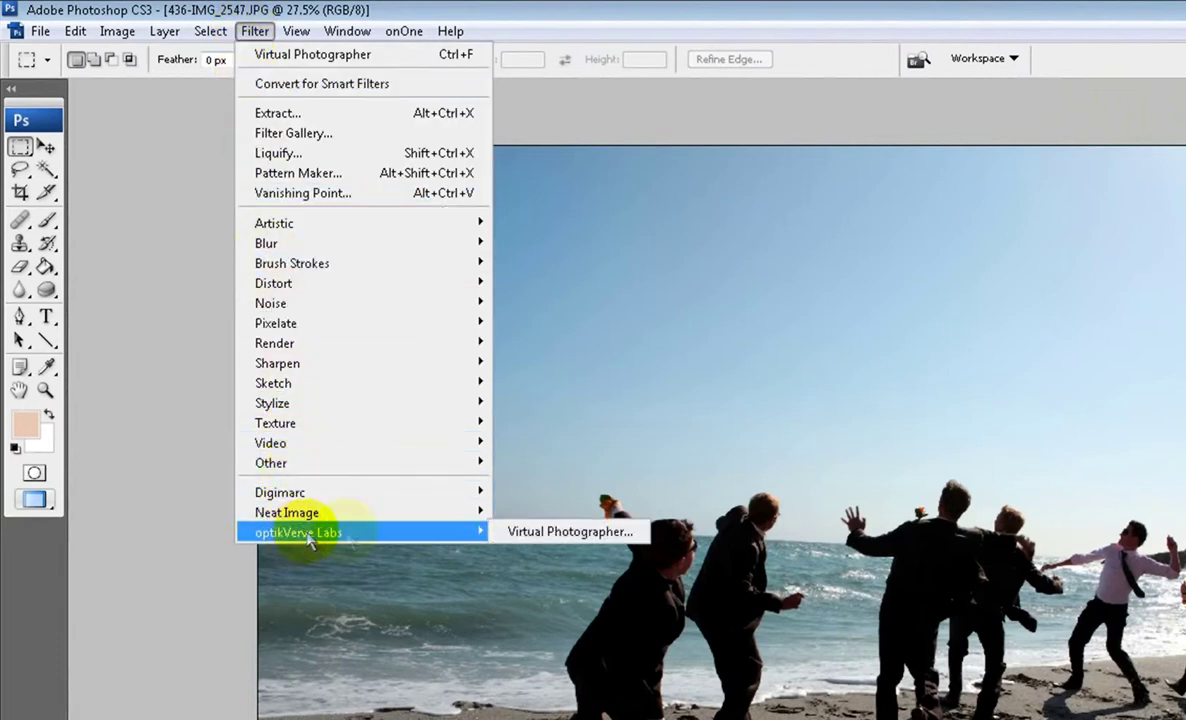
pyautogui.click(518, 535)
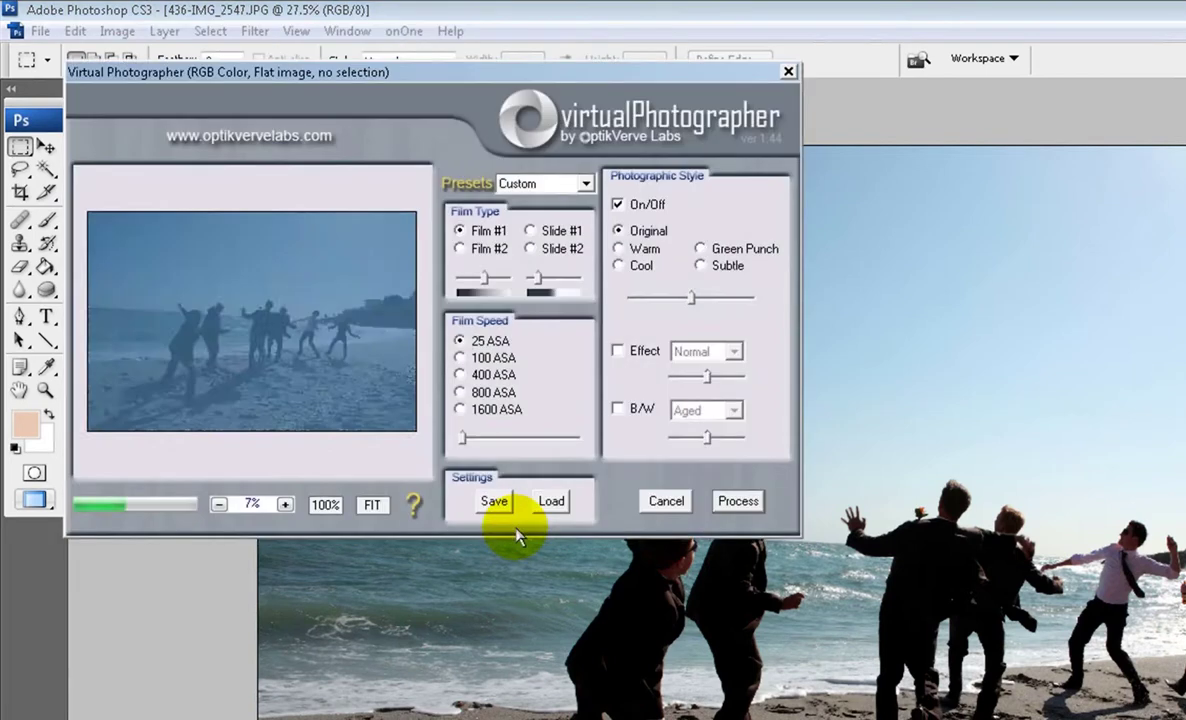
pyautogui.moveTo(407, 77); pyautogui.dragTo(457, 134)
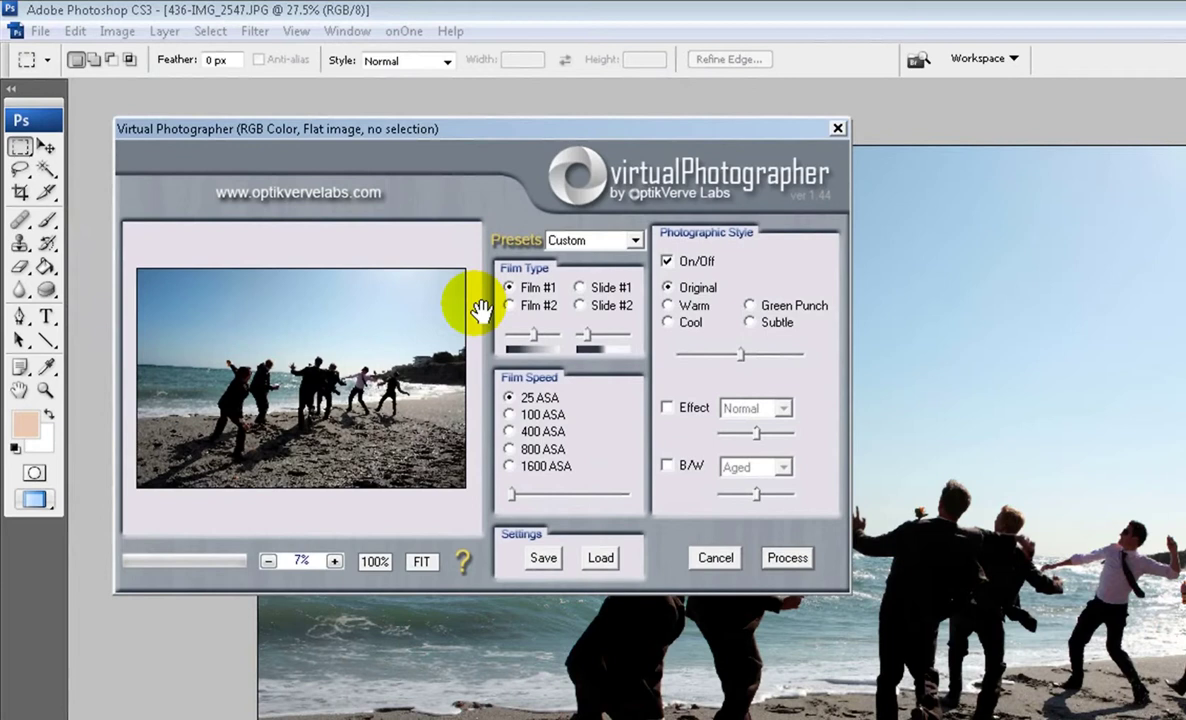
# Try the Ambience color preset in Virtual Photographer and compare it with the original photo in the preview
pyautogui.click(636, 242)
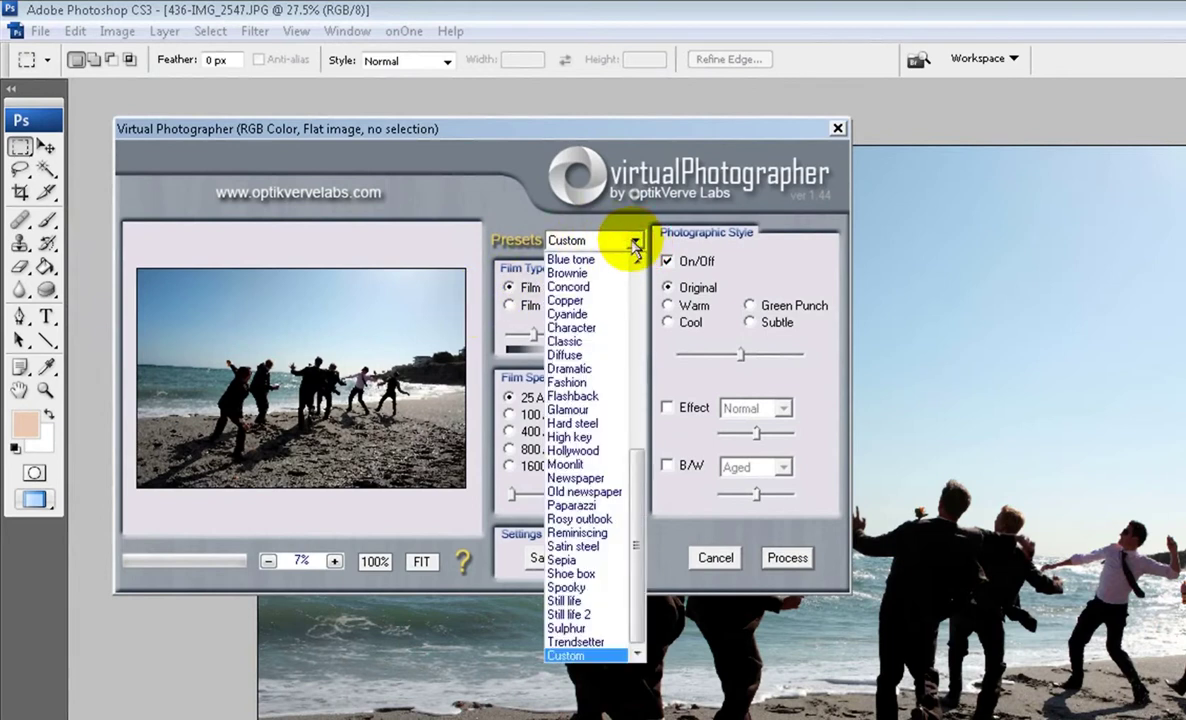
pyautogui.click(640, 286)
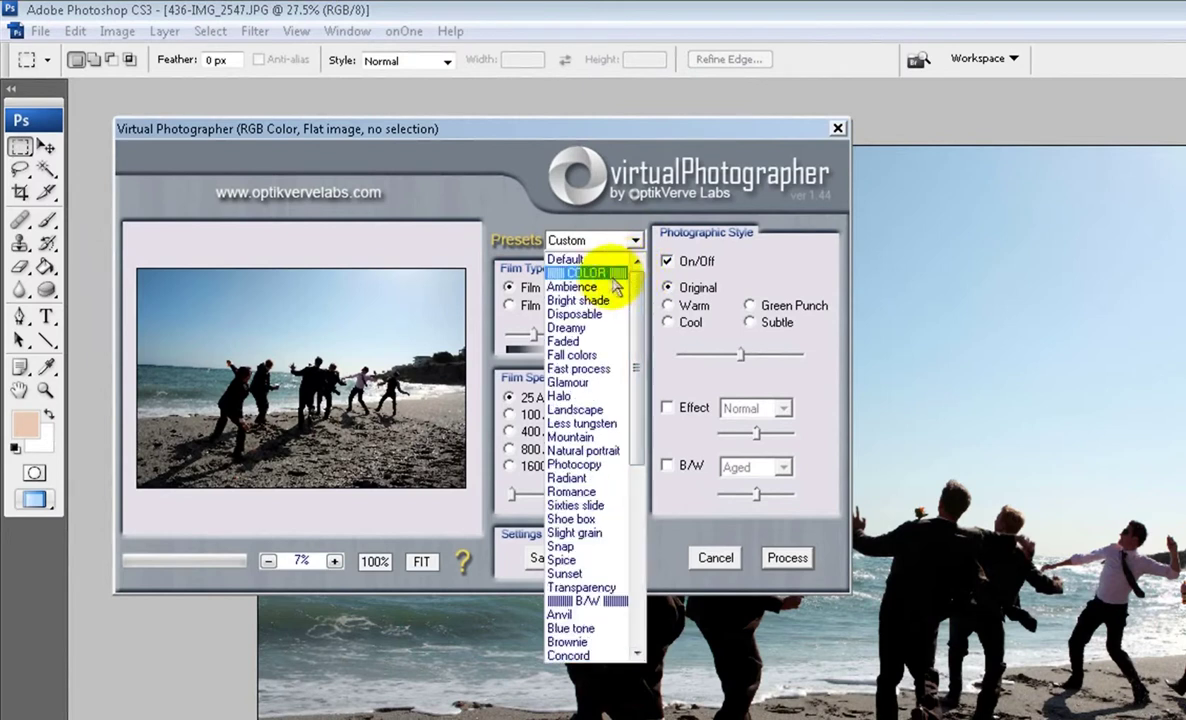
pyautogui.click(590, 287)
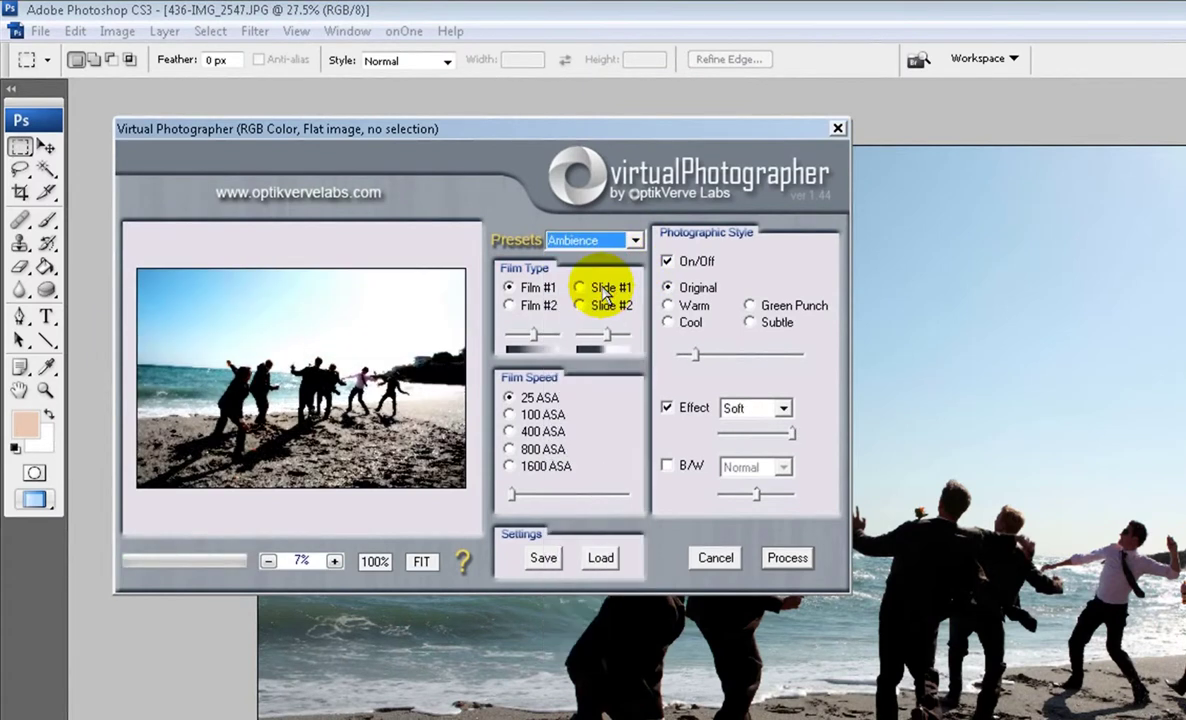
pyautogui.click(303, 397)
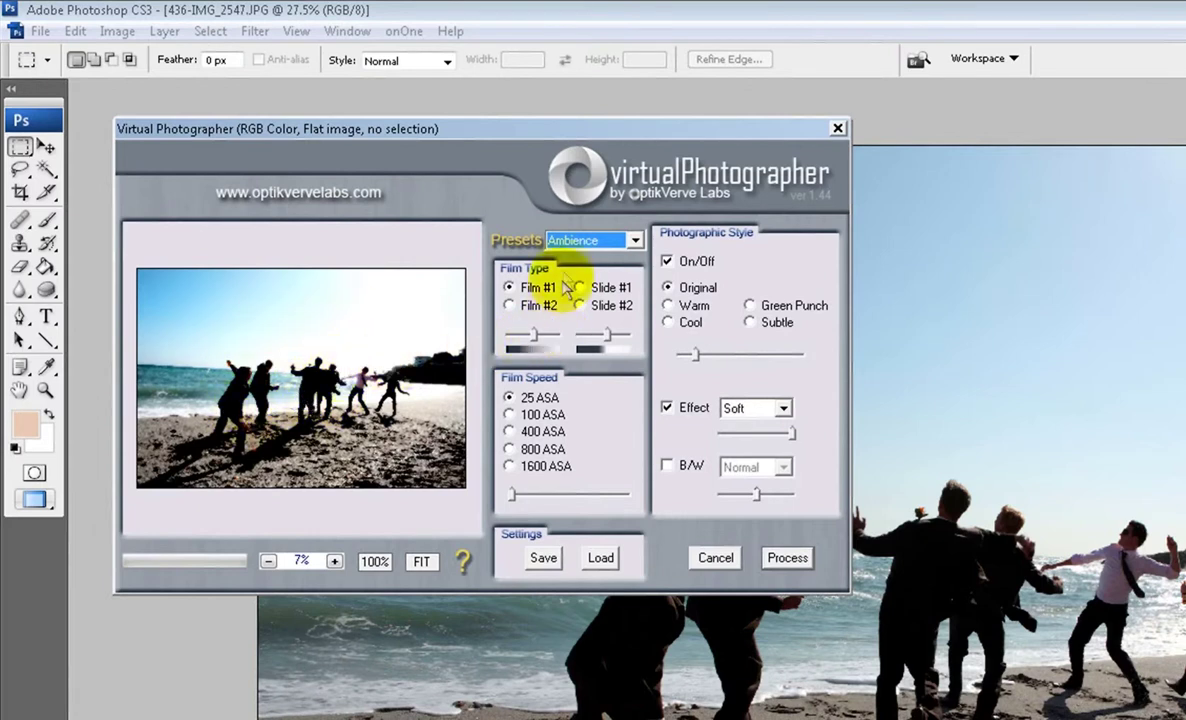
# Try the Dreamy, Halo and Sunset color presets, comparing Sunset with the original photo in the preview
pyautogui.click(634, 240)
pyautogui.click(601, 300)
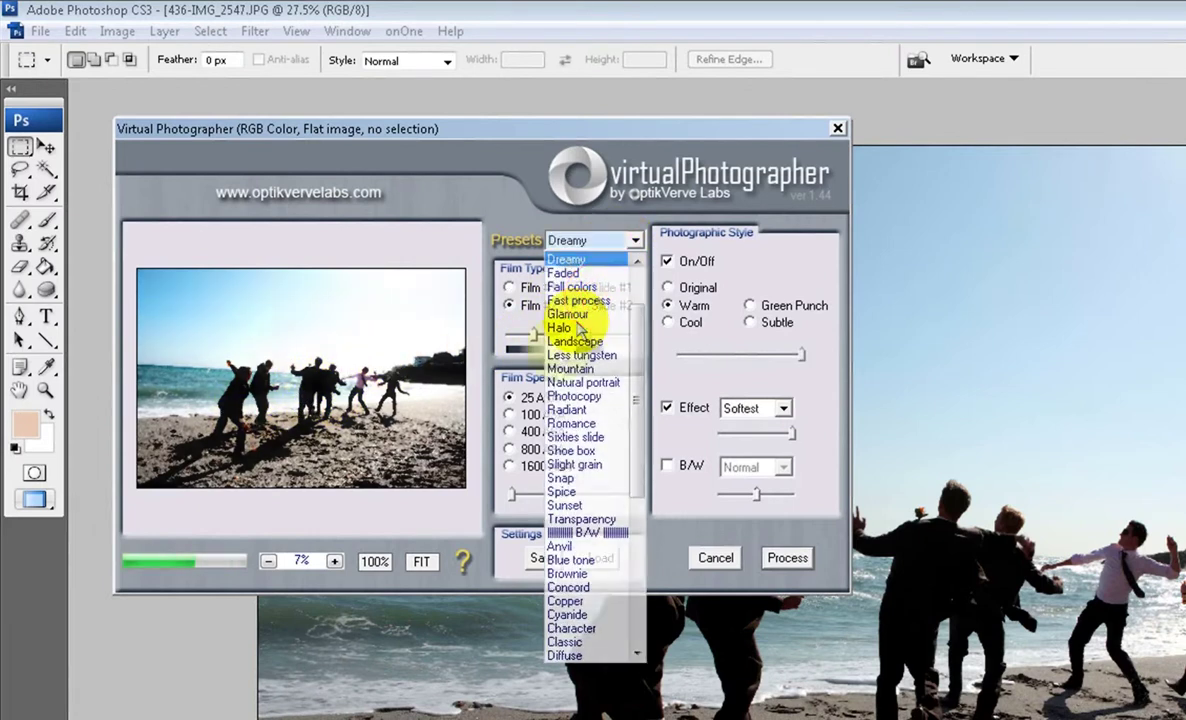
pyautogui.click(636, 241)
pyautogui.scroll(-2, 588, 257)
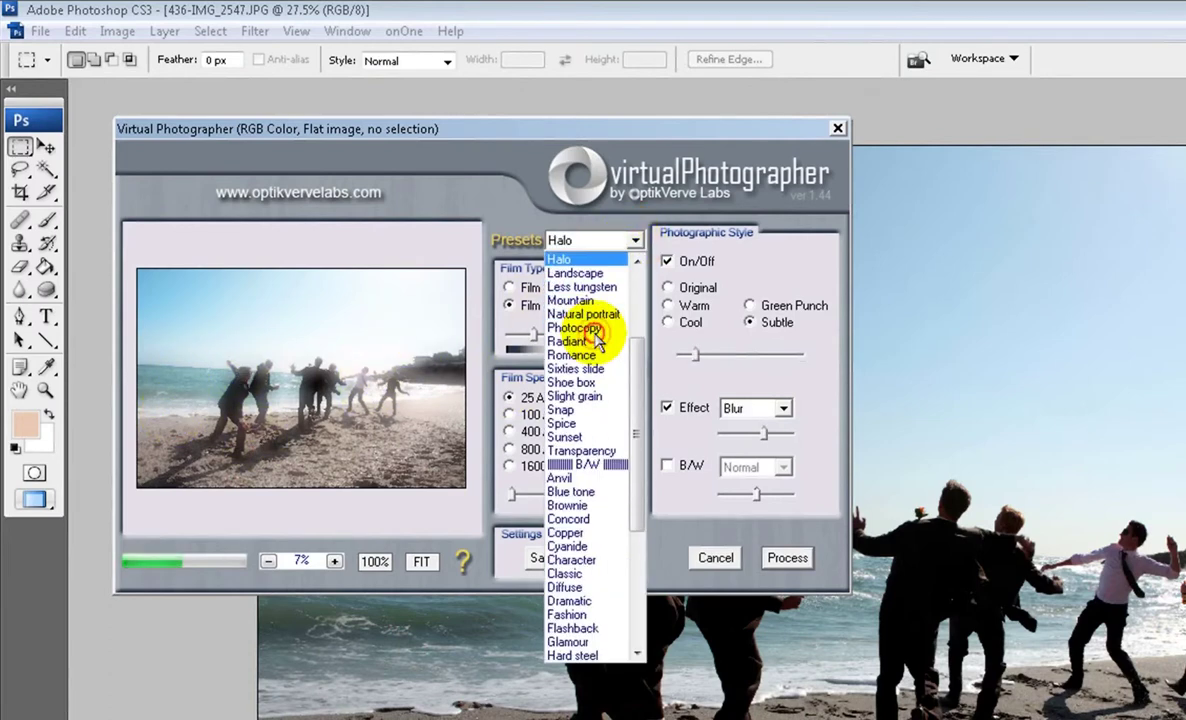
pyautogui.click(580, 256)
pyautogui.click(634, 240)
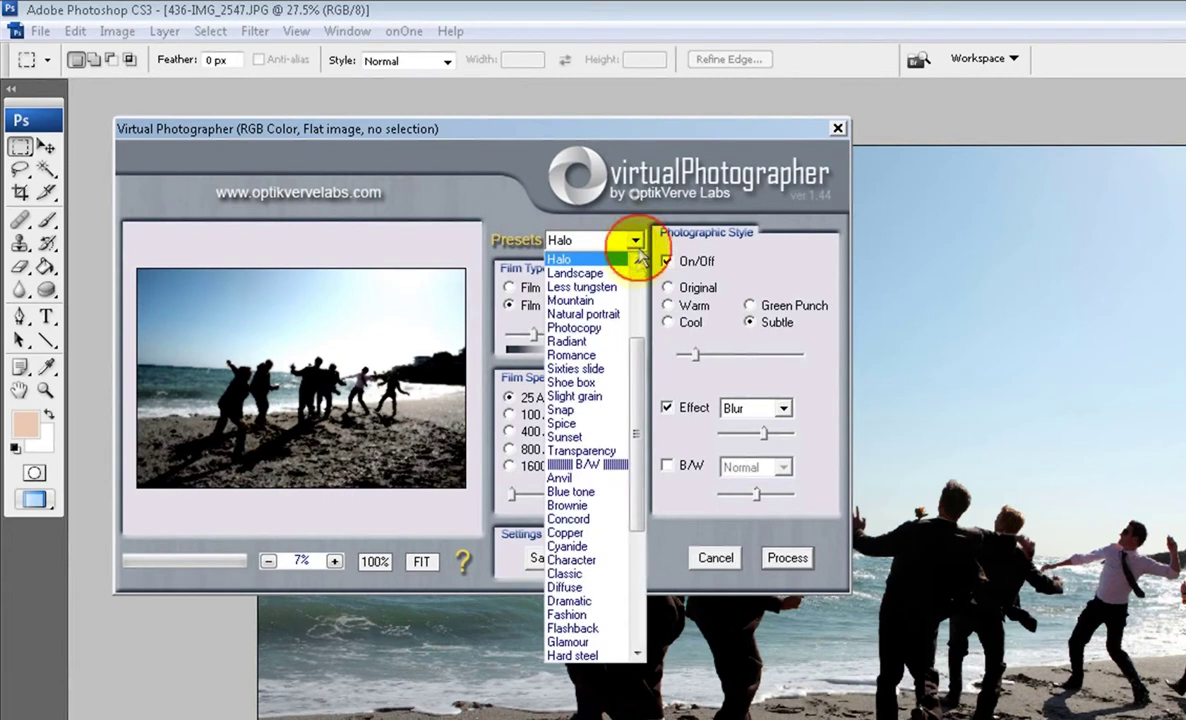
pyautogui.click(578, 436)
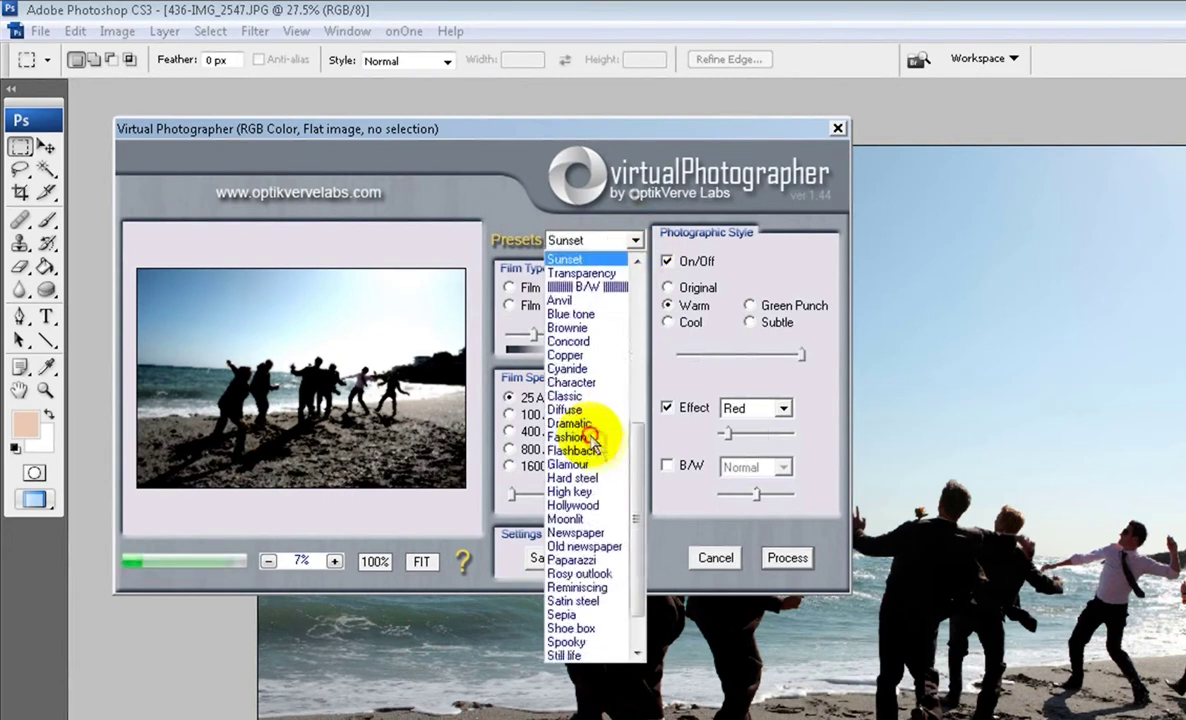
pyautogui.click(414, 415)
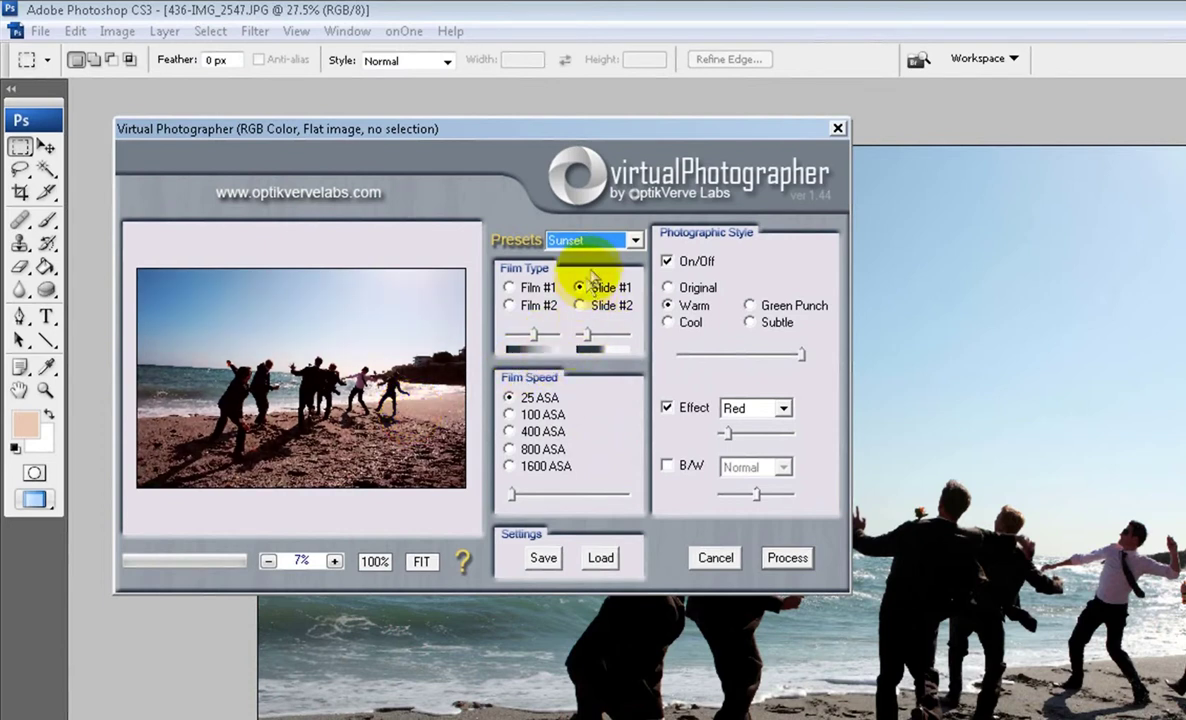
# Try the Blue tone B/W preset, compare it with the original photo, and switch to the Flashback preset
pyautogui.click(605, 241)
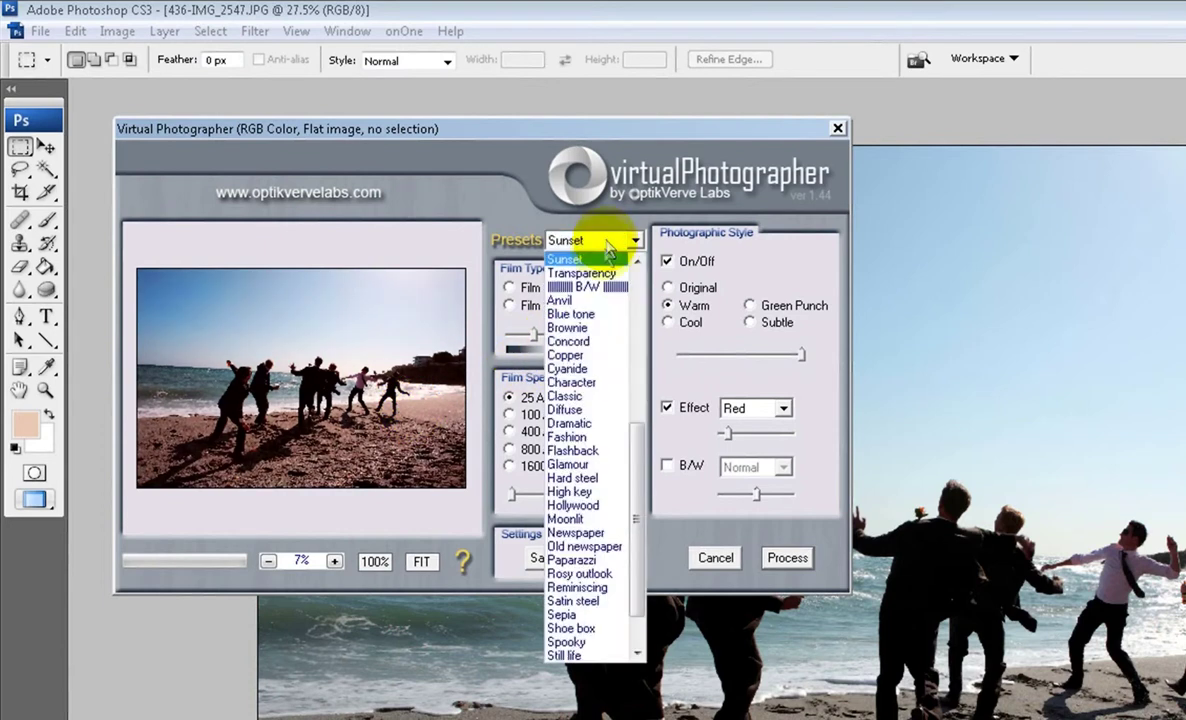
pyautogui.click(596, 315)
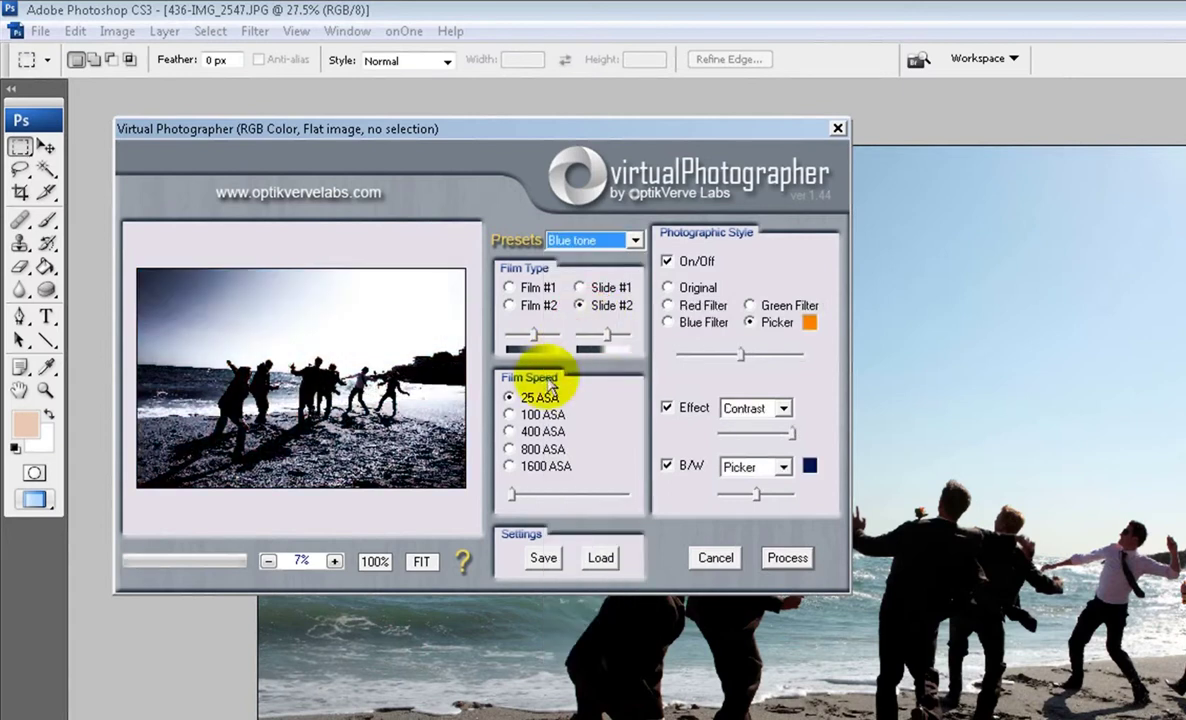
pyautogui.click(331, 379)
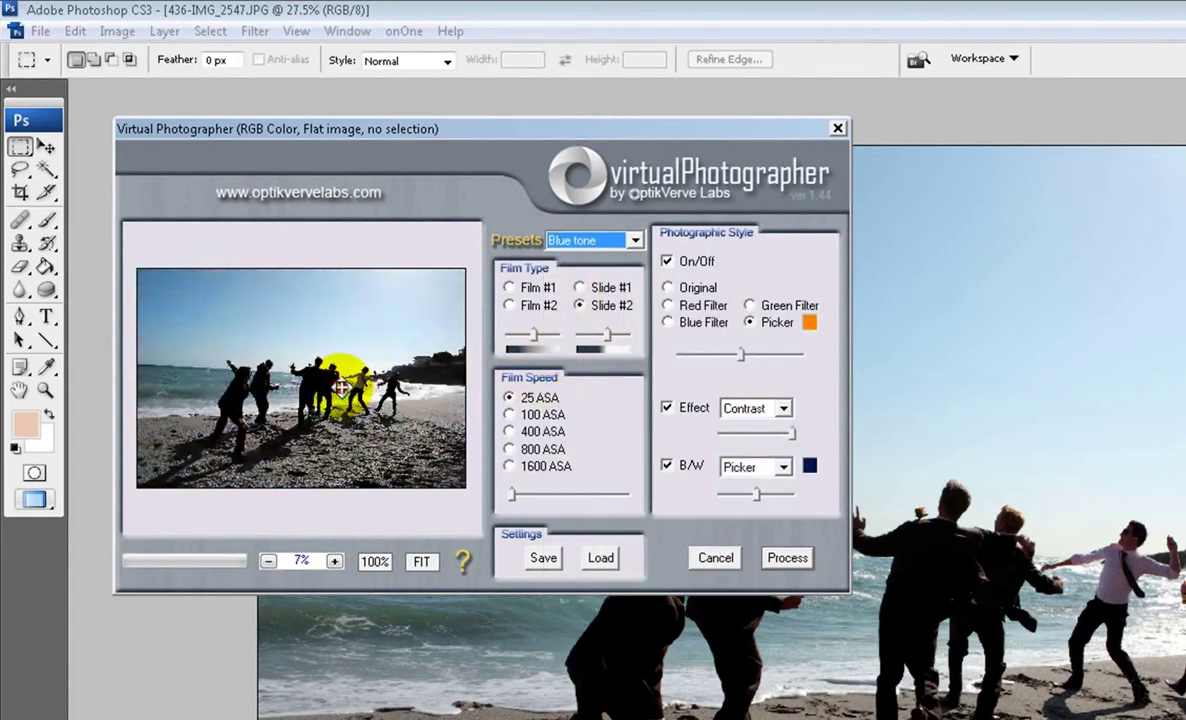
pyautogui.click(615, 245)
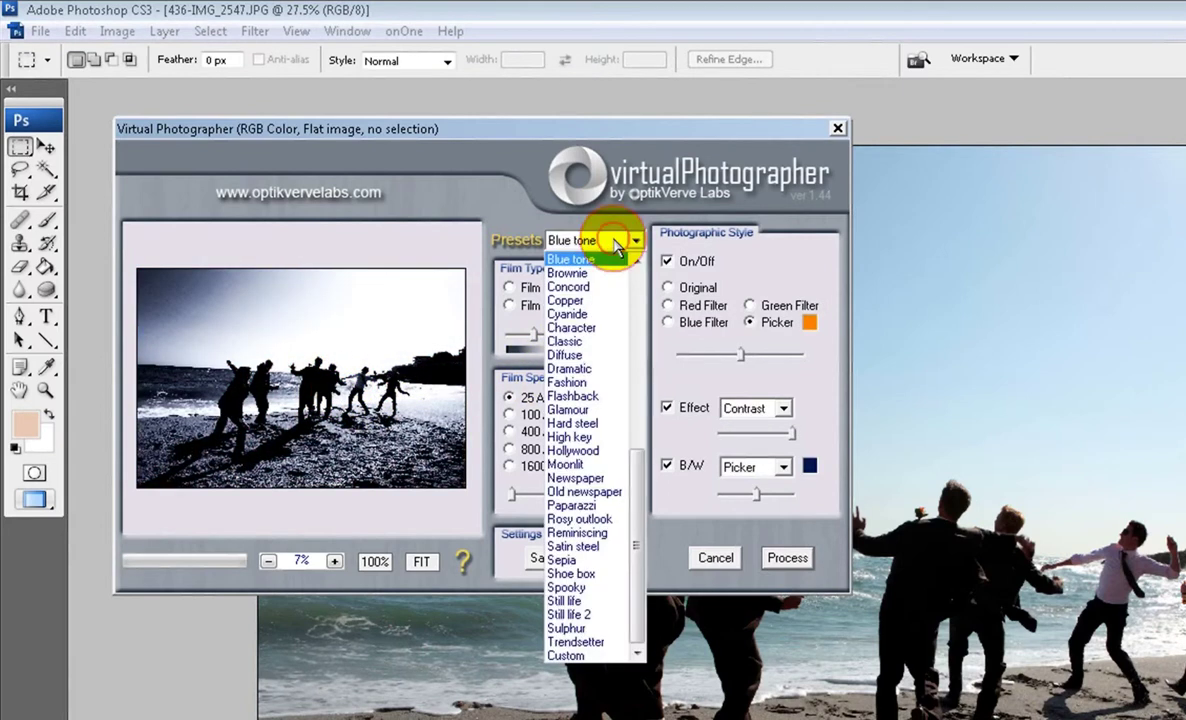
pyautogui.click(580, 397)
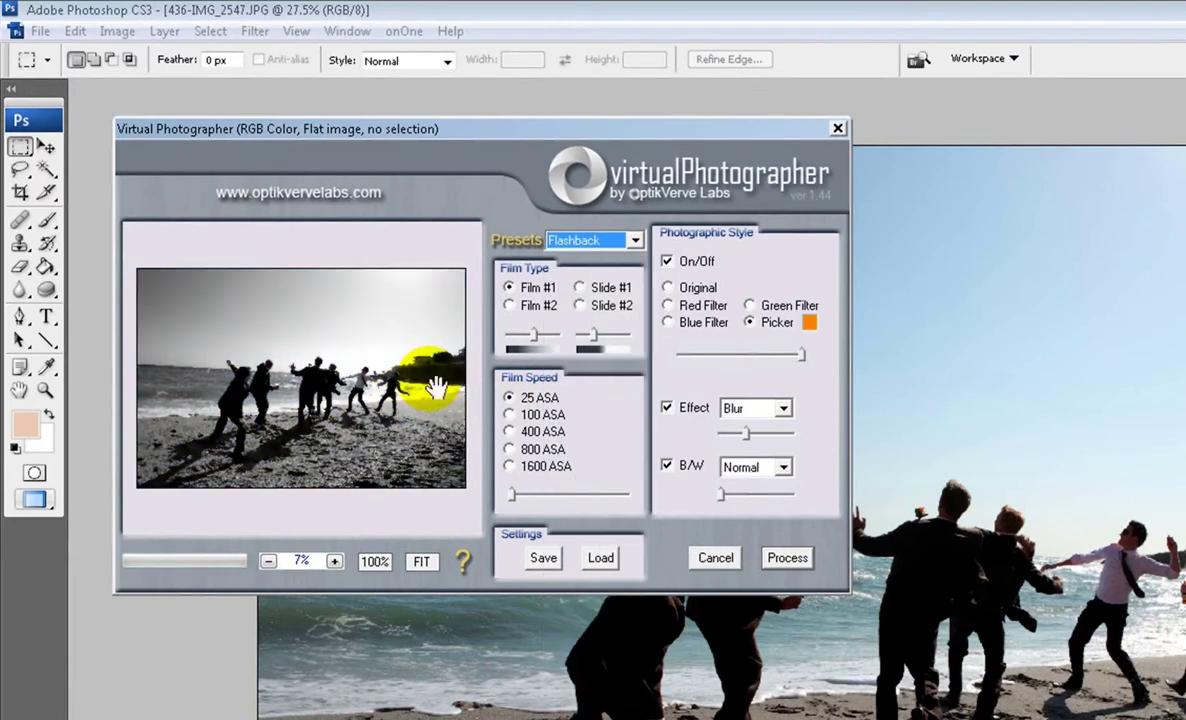
# Try the Hollywood and Old newspaper B/W presets and look through the remaining preset names
pyautogui.click(614, 245)
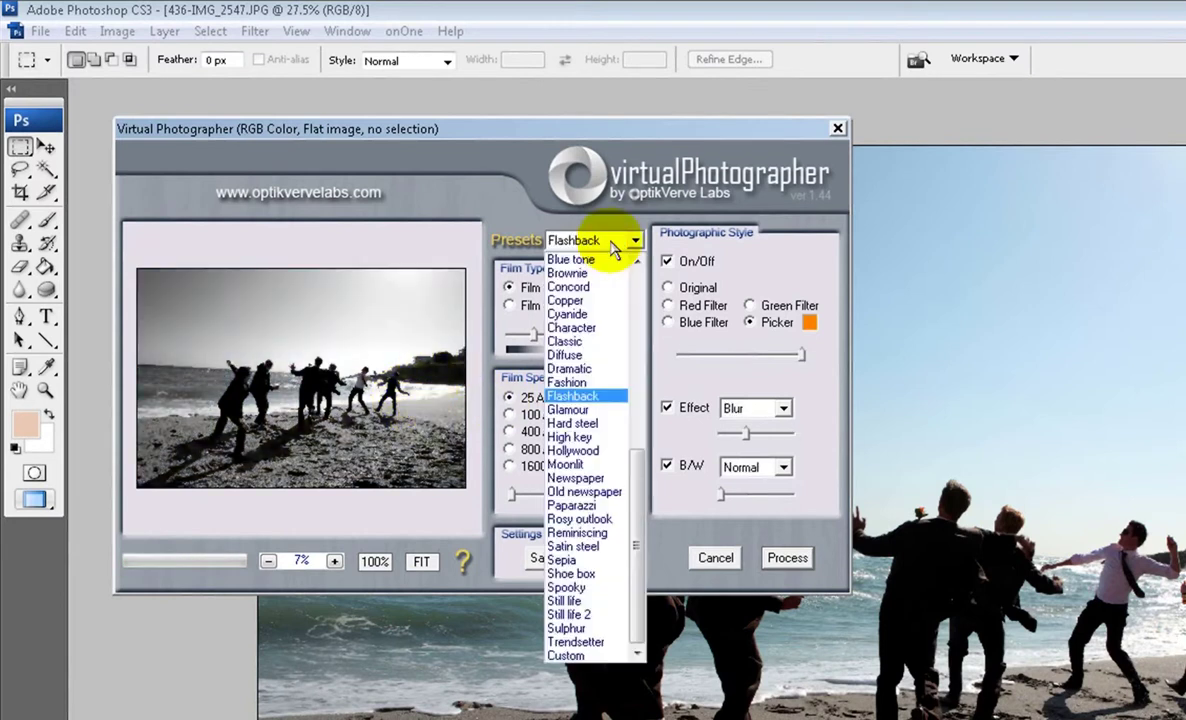
pyautogui.click(585, 450)
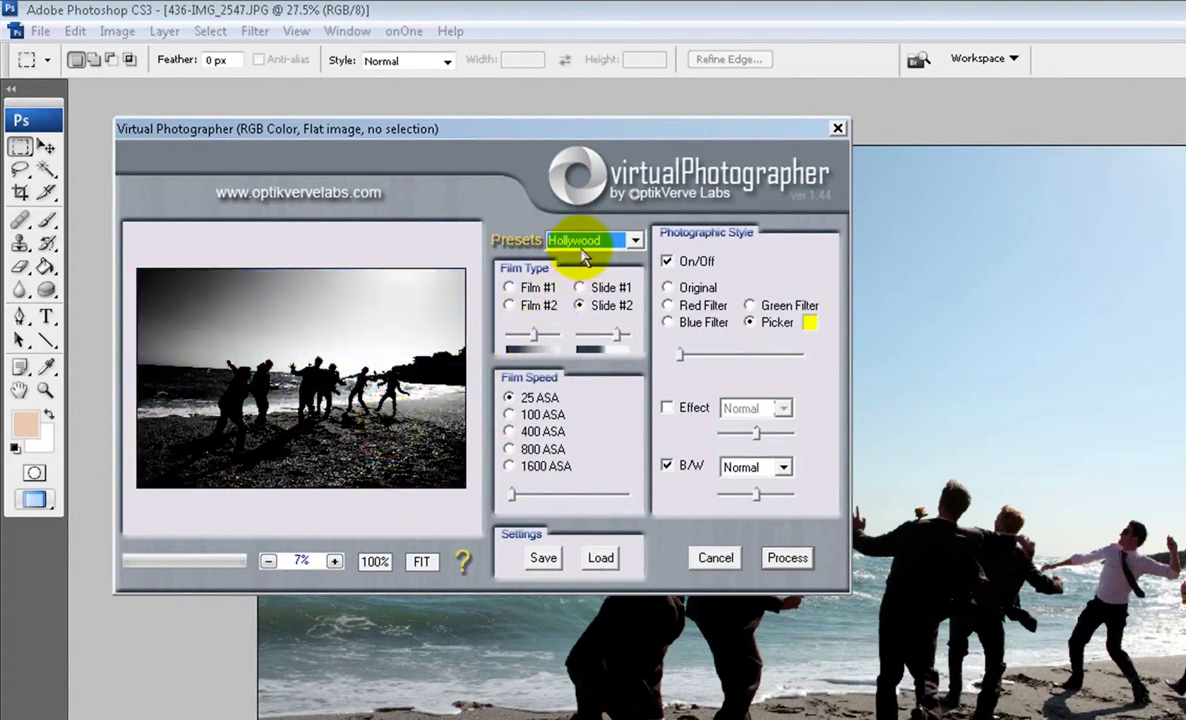
pyautogui.click(572, 241)
pyautogui.click(588, 493)
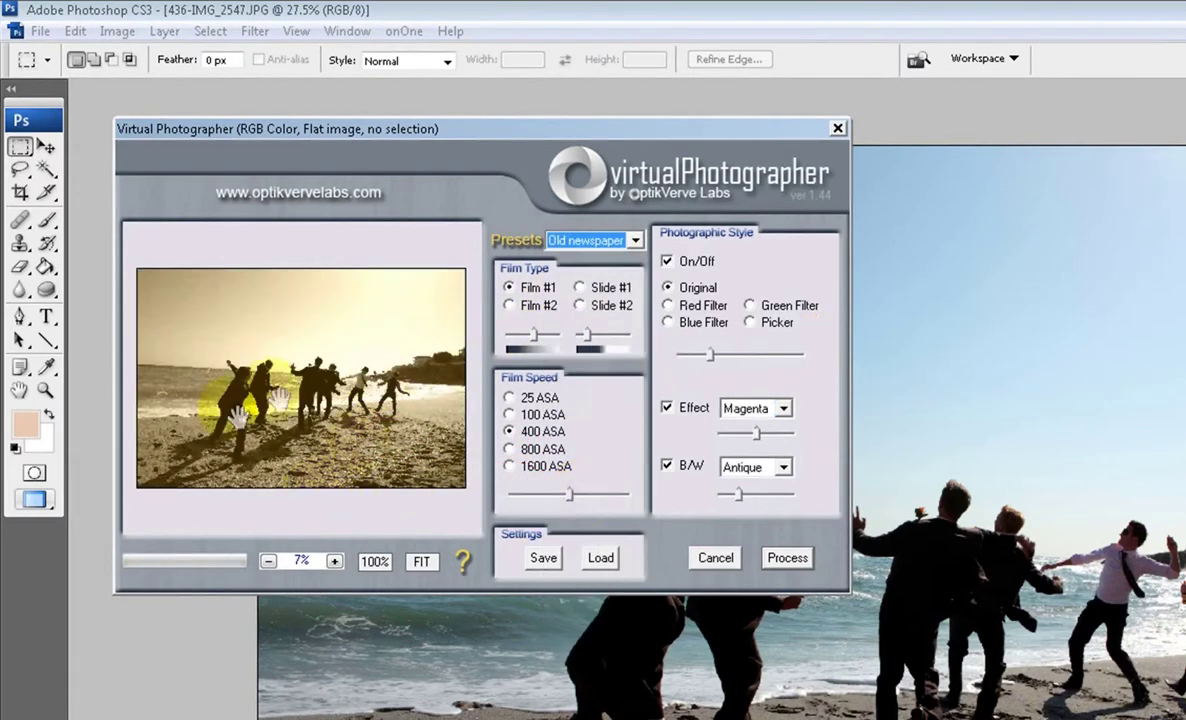
pyautogui.click(562, 240)
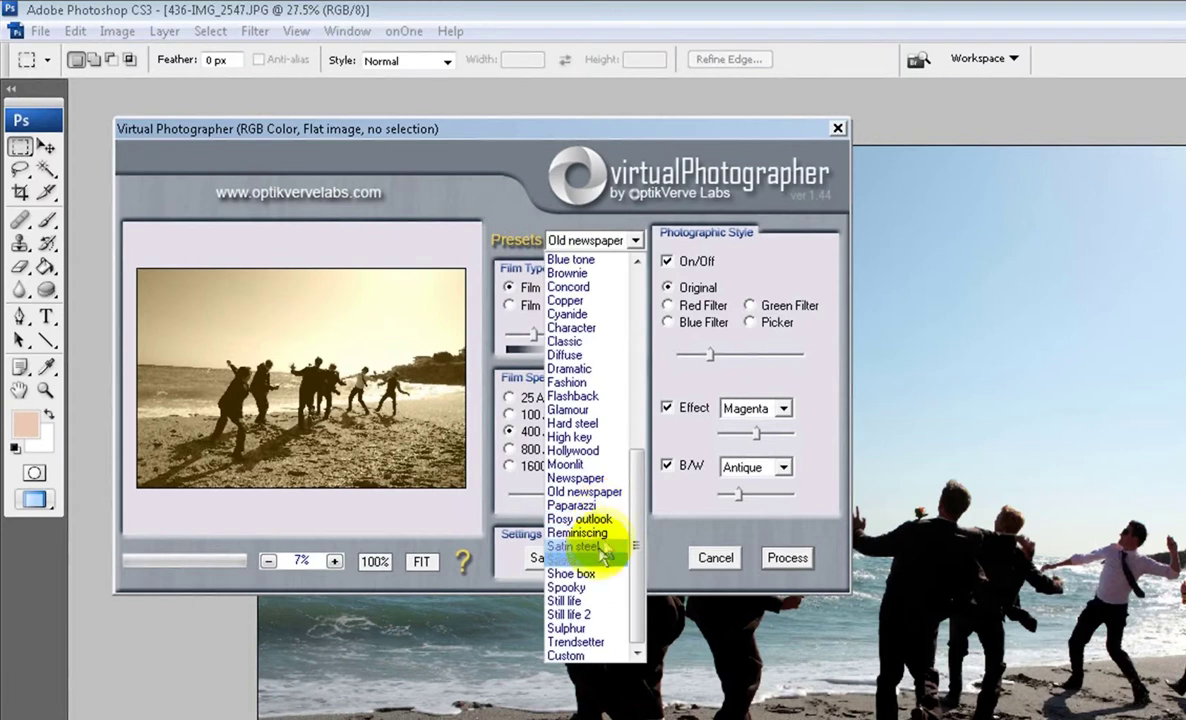
pyautogui.scroll(10, 580, 545)
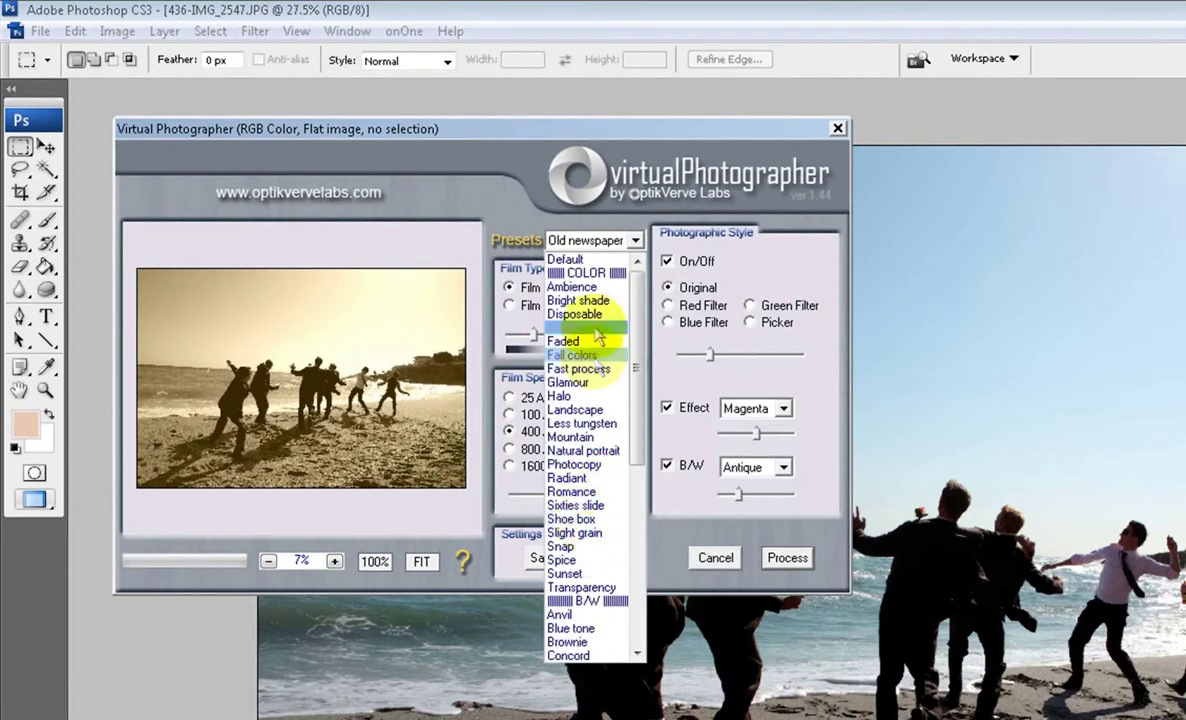
pyautogui.click(636, 241)
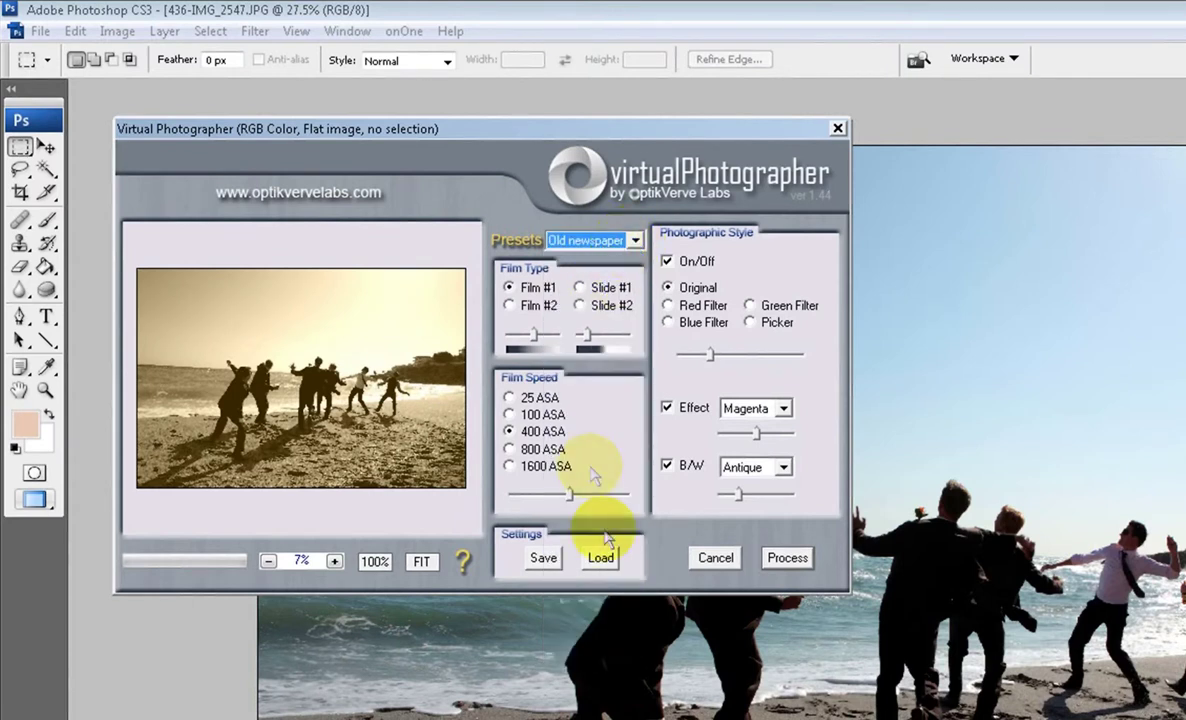
# Reset the filter settings to the Default preset
pyautogui.click(590, 241)
pyautogui.scroll(10, 610, 300)
pyautogui.click(588, 259)
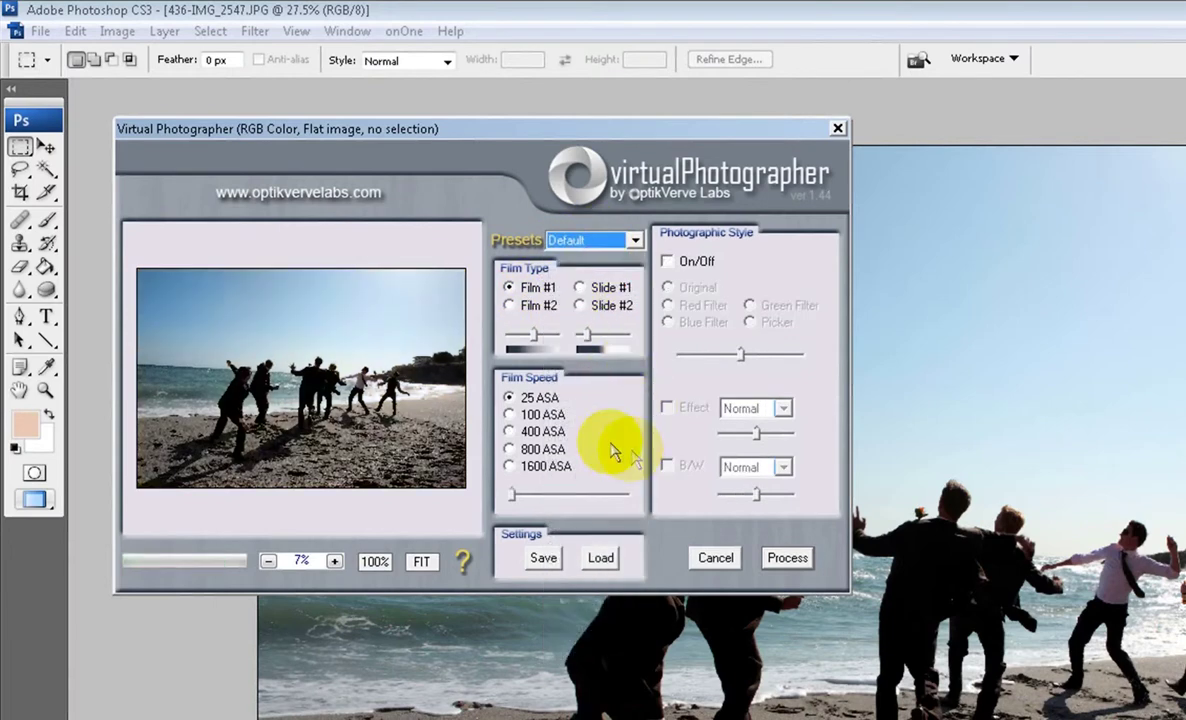
# Compare the grain of 1600 ASA and 25 ASA film speeds around the men's heads at 100% preview, and cancel the filter
pyautogui.click(509, 467)
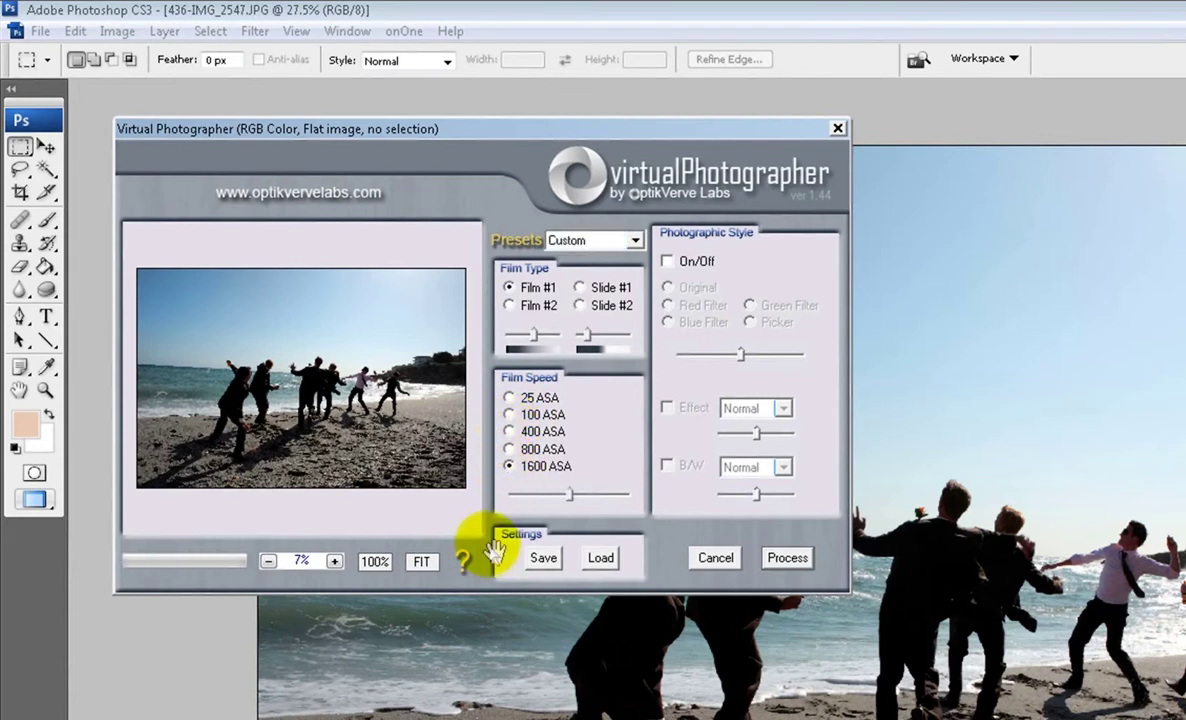
pyautogui.click(375, 561)
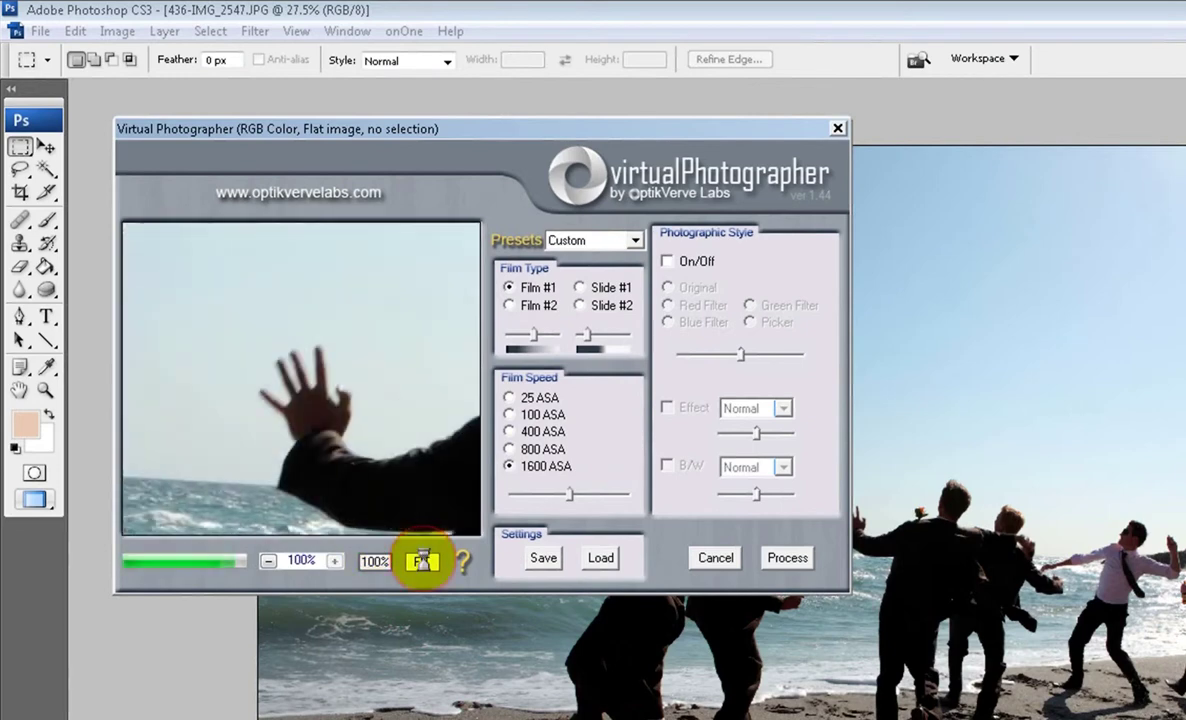
pyautogui.moveTo(299, 418); pyautogui.dragTo(328, 441)
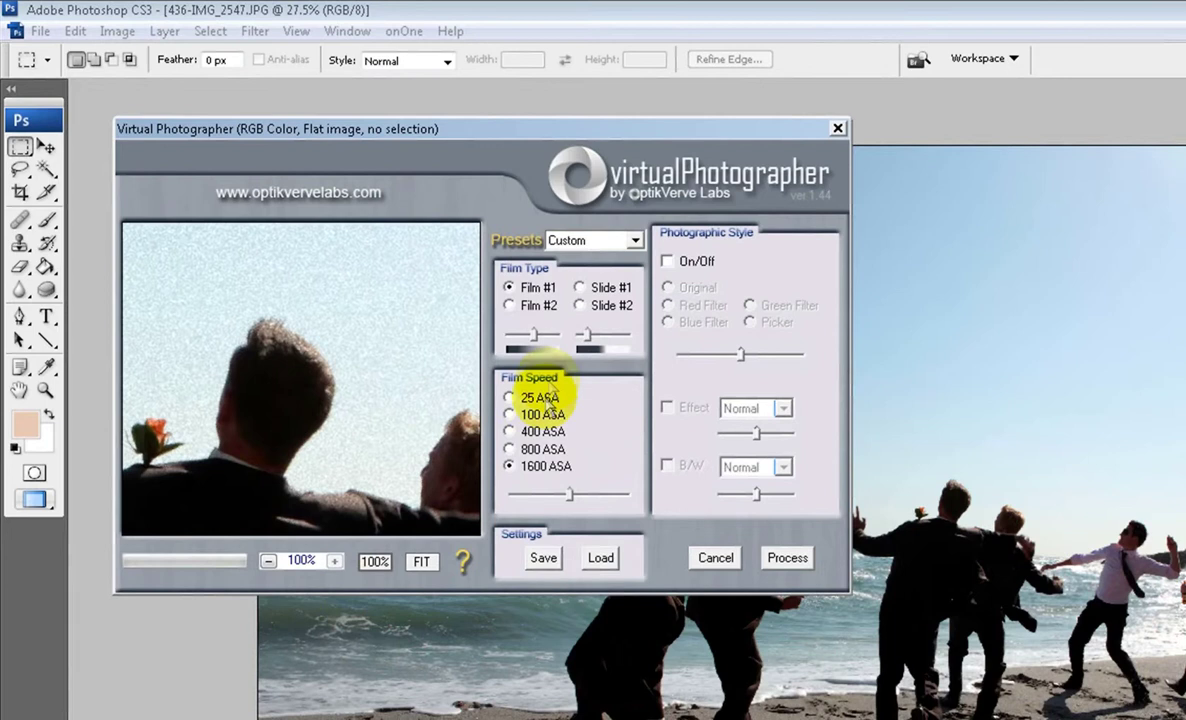
pyautogui.click(509, 397)
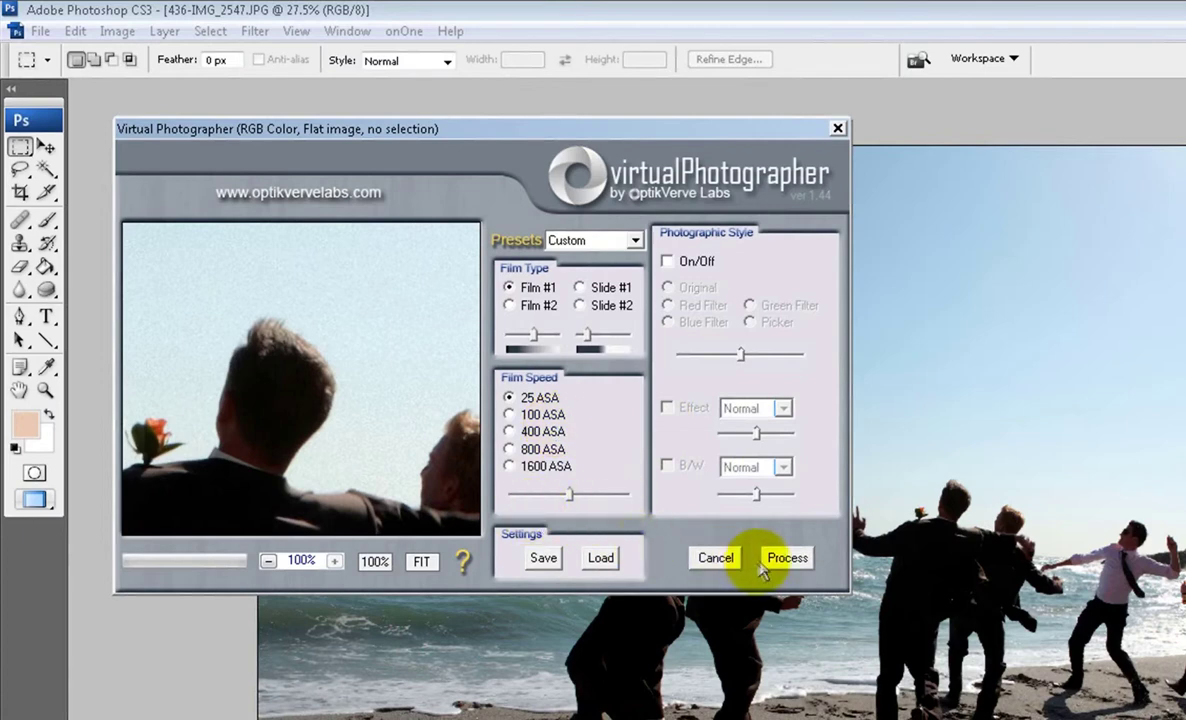
pyautogui.click(712, 557)
# Reopen the optikVerve Labs Virtual Photographer filter and try the Warm photographic style at a slightly reduced strength
pyautogui.click(255, 31)
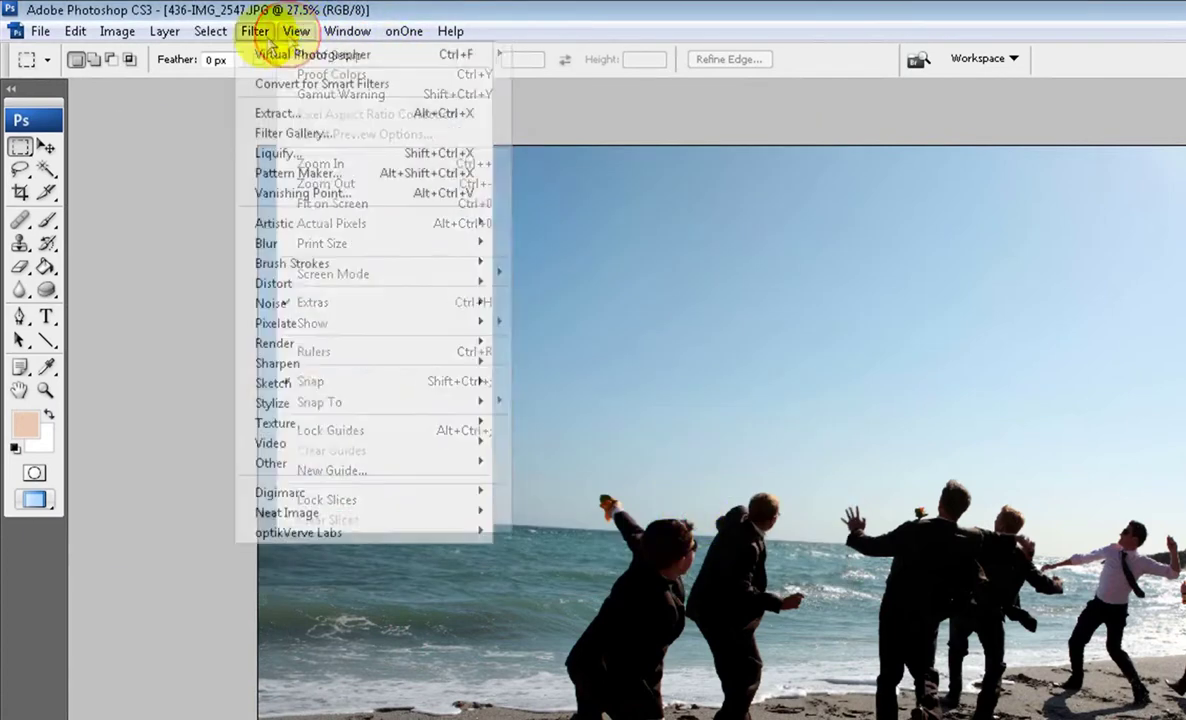
pyautogui.moveTo(344, 530)
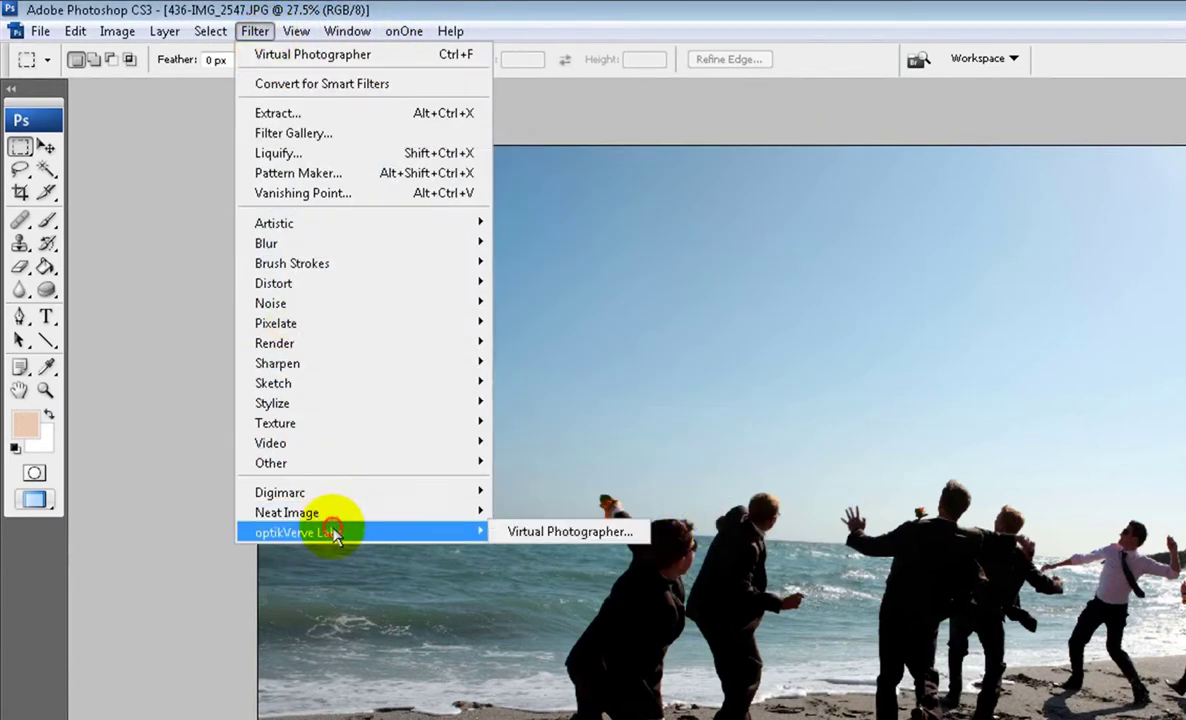
pyautogui.click(527, 531)
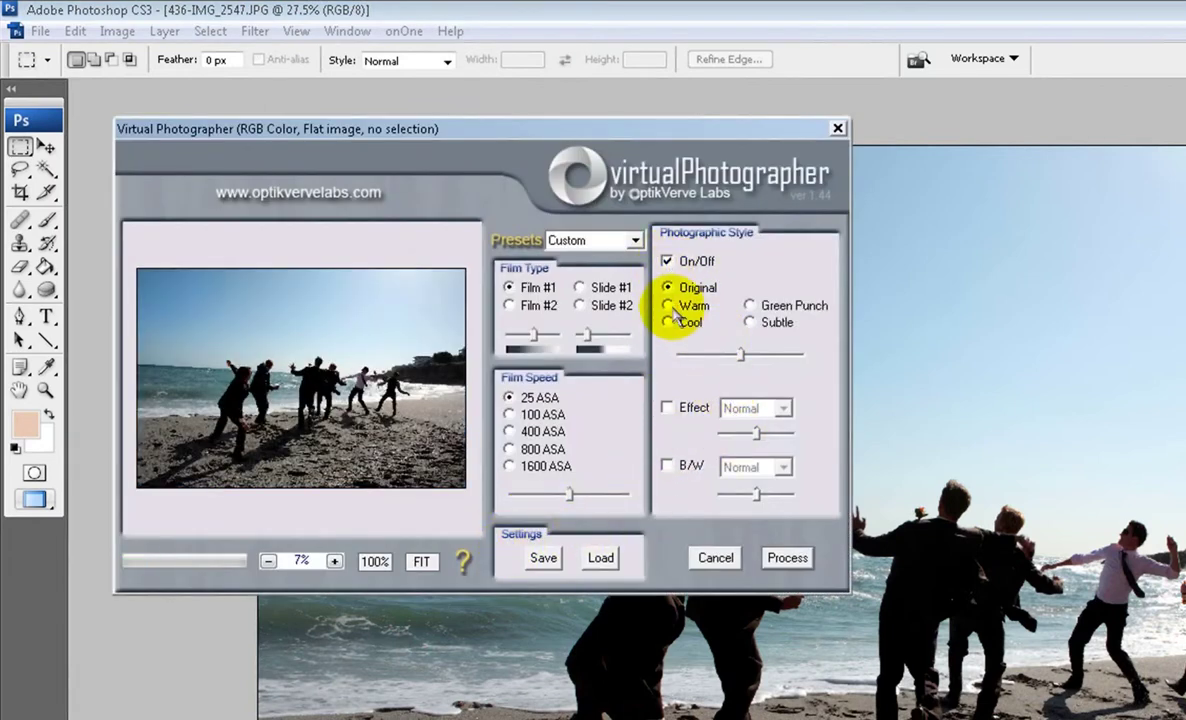
pyautogui.click(667, 305)
pyautogui.moveTo(741, 354)
pyautogui.mouseDown()
pyautogui.moveTo(799, 358)
pyautogui.moveTo(723, 364)
pyautogui.mouseUp()
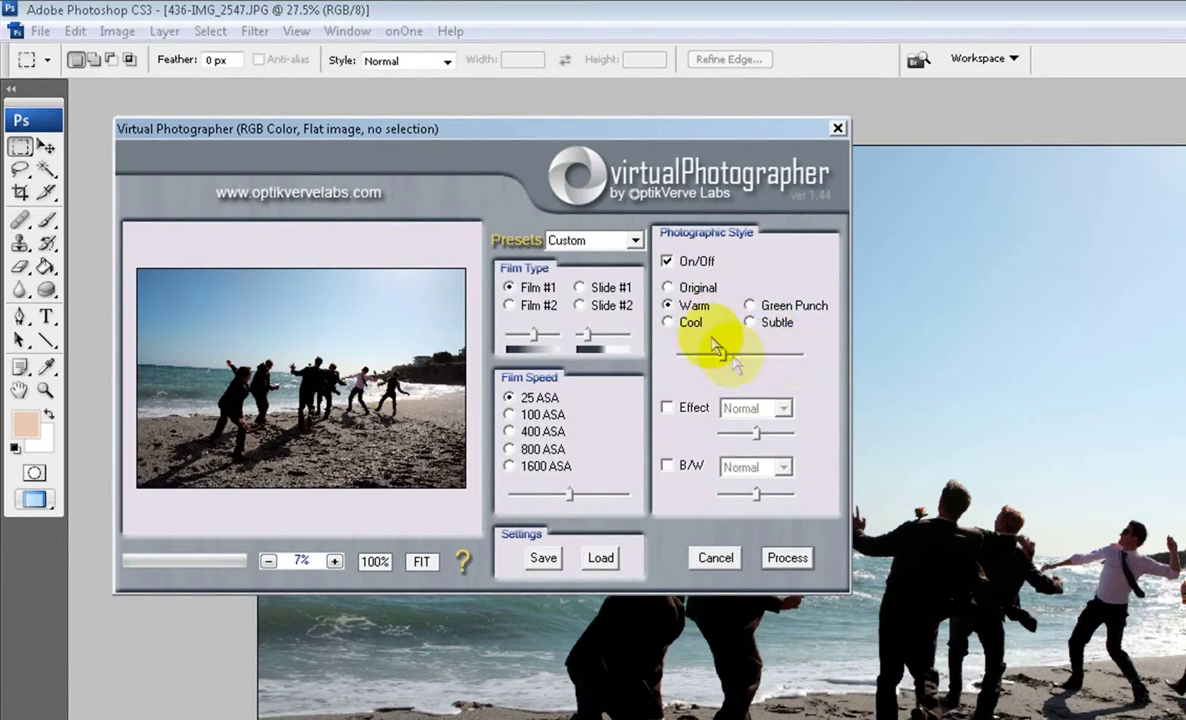
# Enable the photographic style's effect, choose Soft, and vary its strength, ending slightly below the midpoint
pyautogui.click(667, 407)
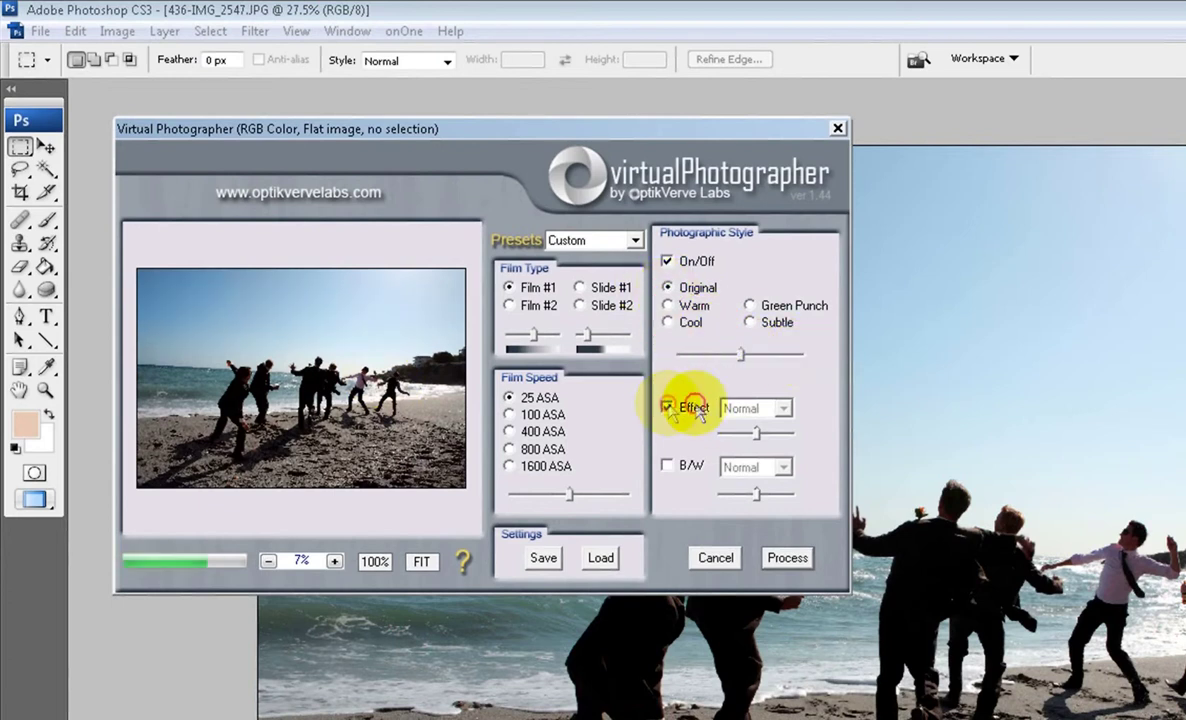
pyautogui.click(750, 408)
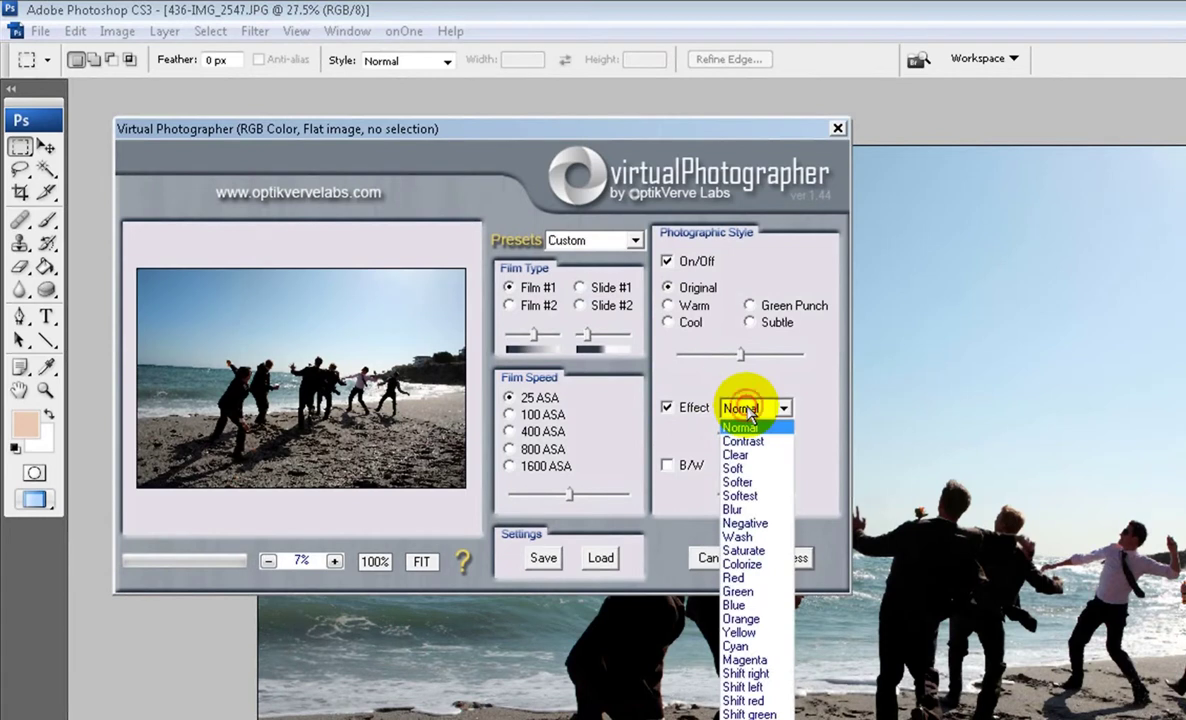
pyautogui.click(744, 469)
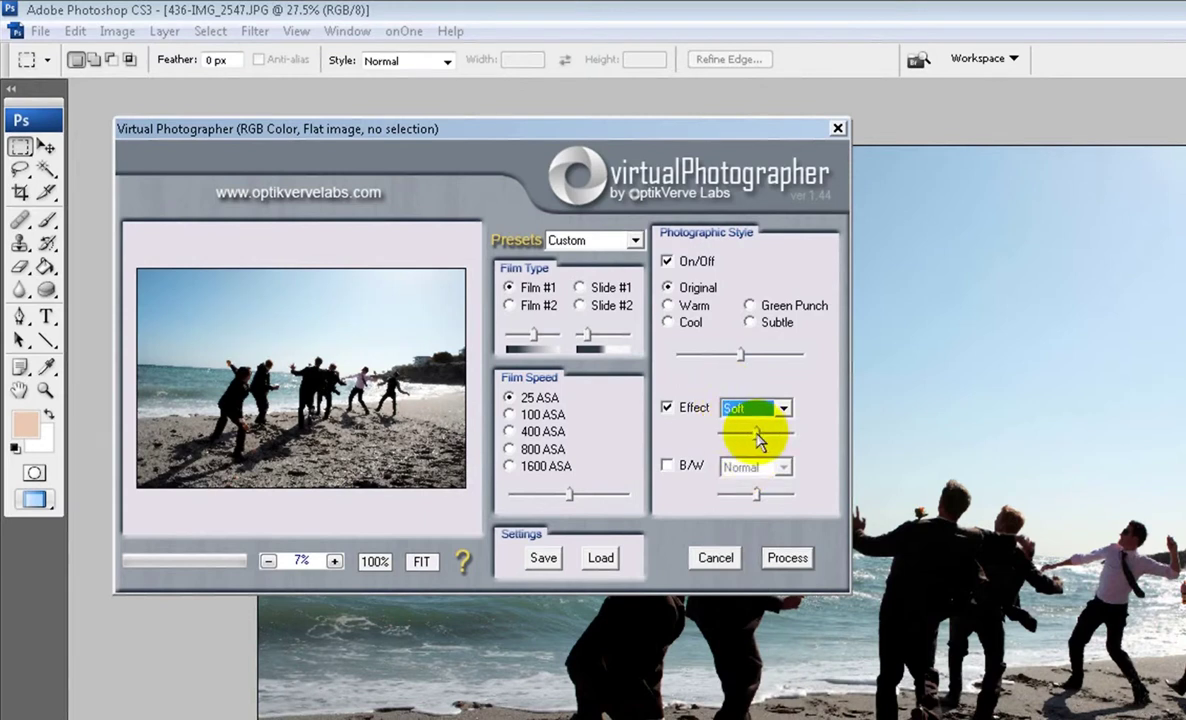
pyautogui.moveTo(775, 440); pyautogui.dragTo(743, 436)
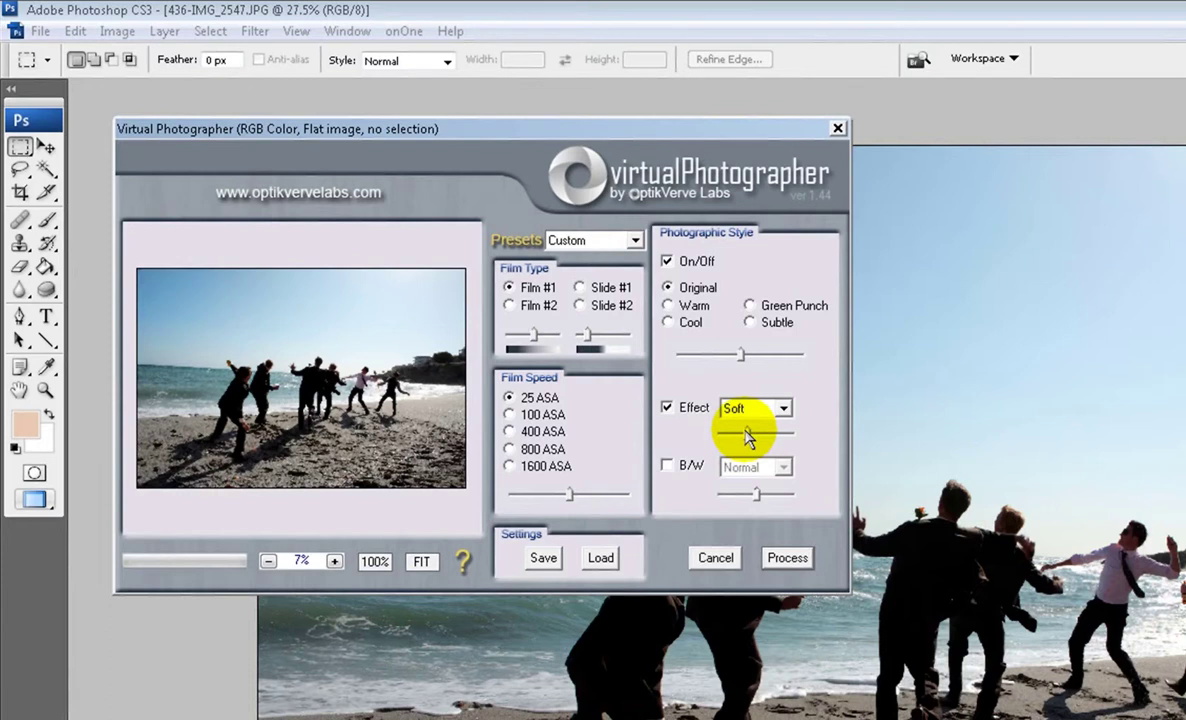
# Turn off the Soft effect and try a B/W conversion with the Aged and Antique tones
pyautogui.click(668, 409)
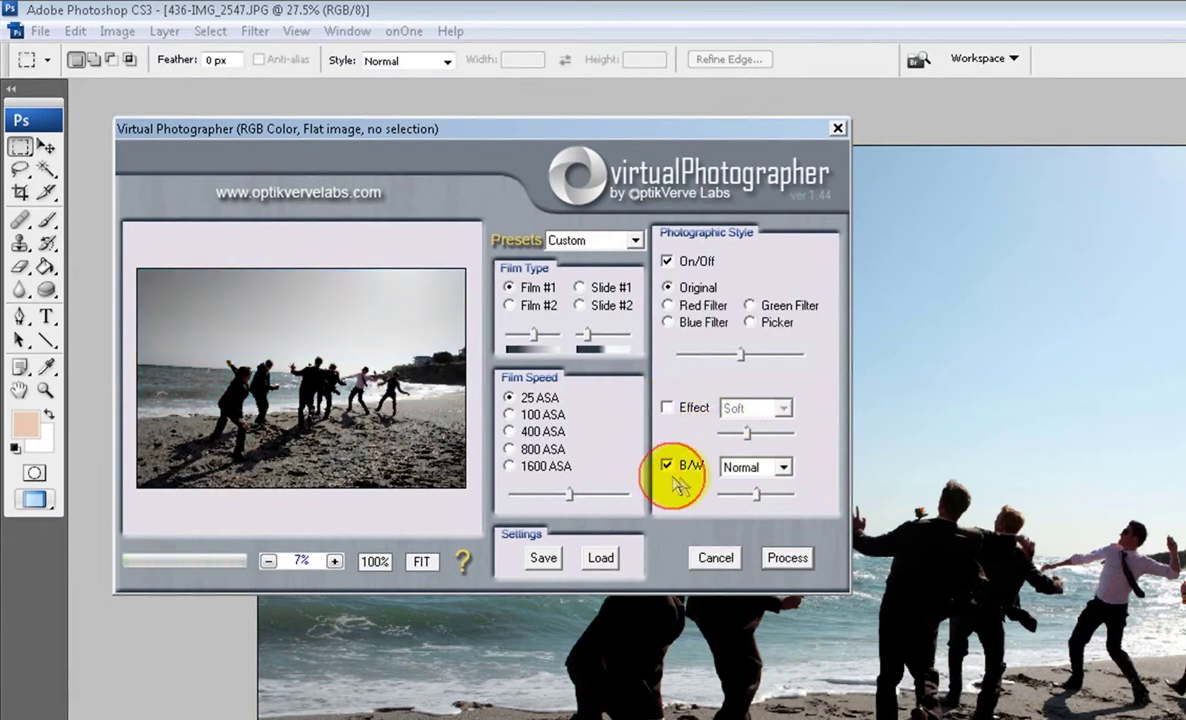
pyautogui.click(742, 468)
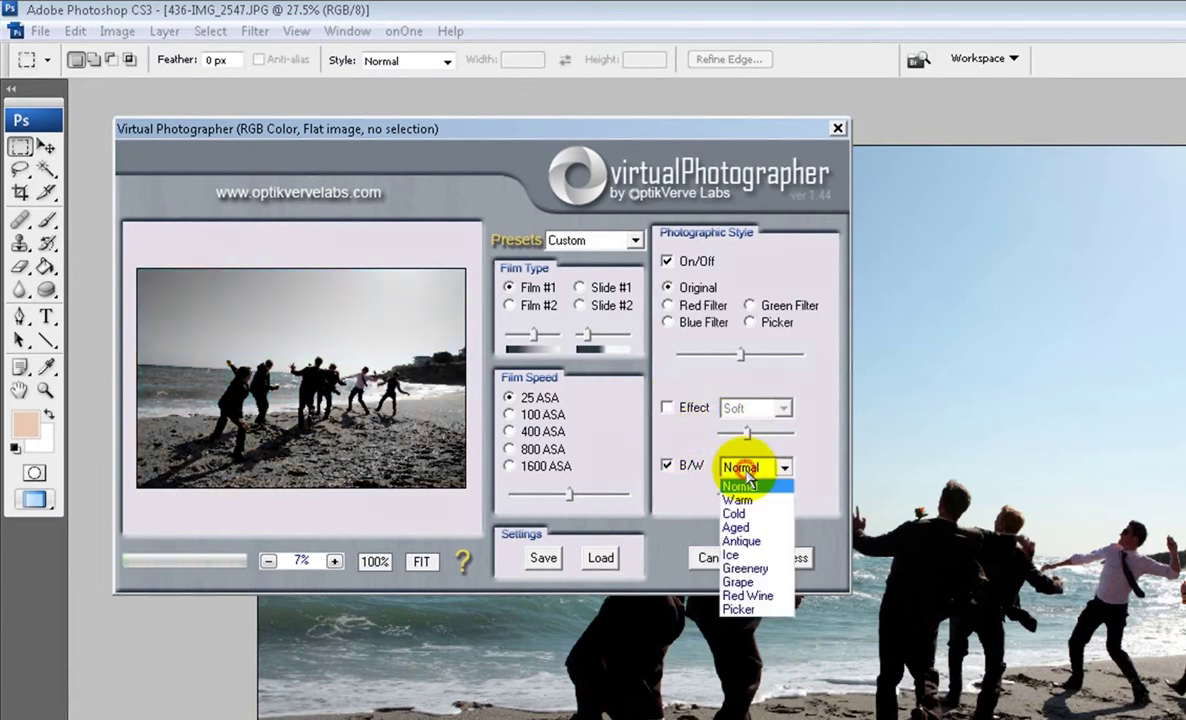
pyautogui.click(736, 527)
pyautogui.click(737, 470)
pyautogui.click(741, 541)
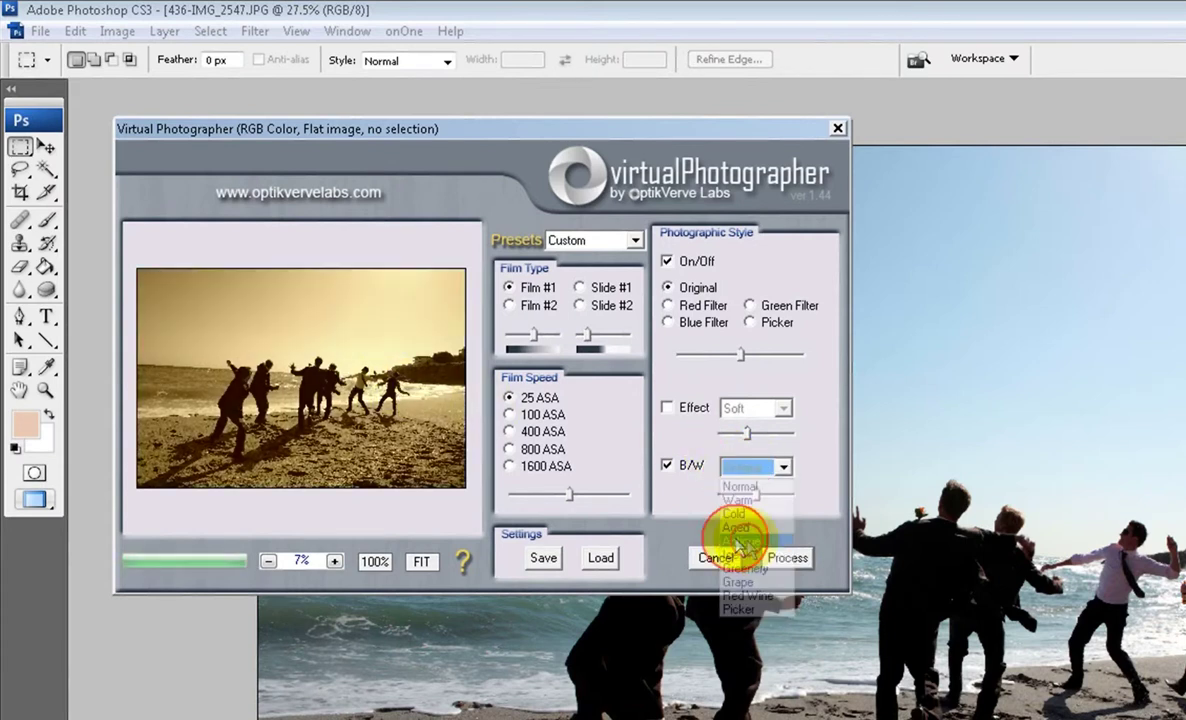
# Try the Grape and Warm B/W tones, return to Normal, and cancel Virtual Photographer without processing the photo
pyautogui.click(780, 468)
pyautogui.click(752, 582)
pyautogui.click(745, 468)
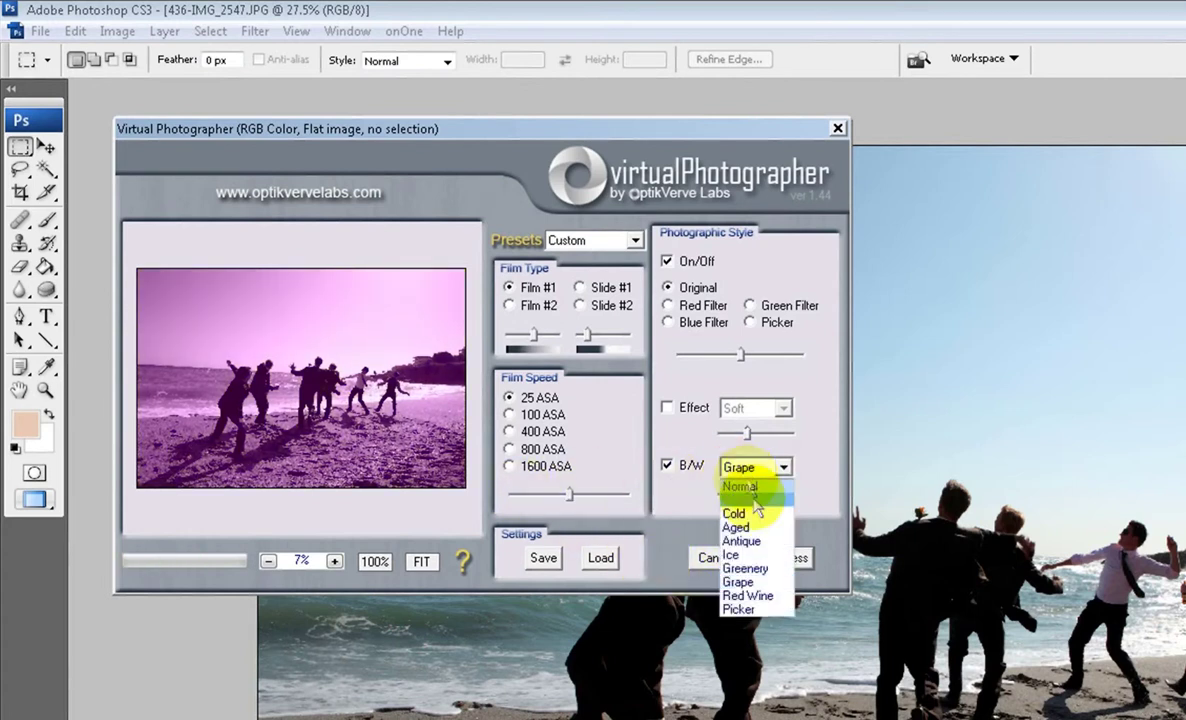
pyautogui.click(755, 500)
pyautogui.click(760, 472)
pyautogui.click(758, 487)
pyautogui.moveTo(450, 138); pyautogui.dragTo(517, 140)
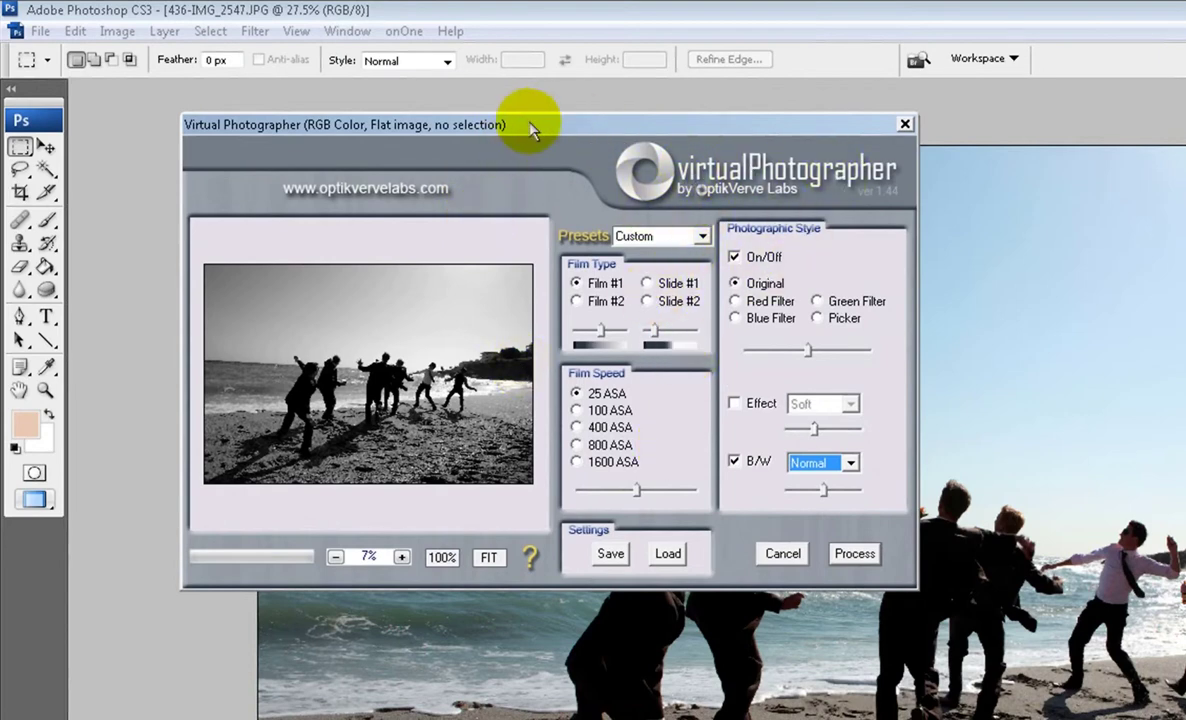
pyautogui.moveTo(530, 130); pyautogui.dragTo(468, 116)
pyautogui.click(719, 538)
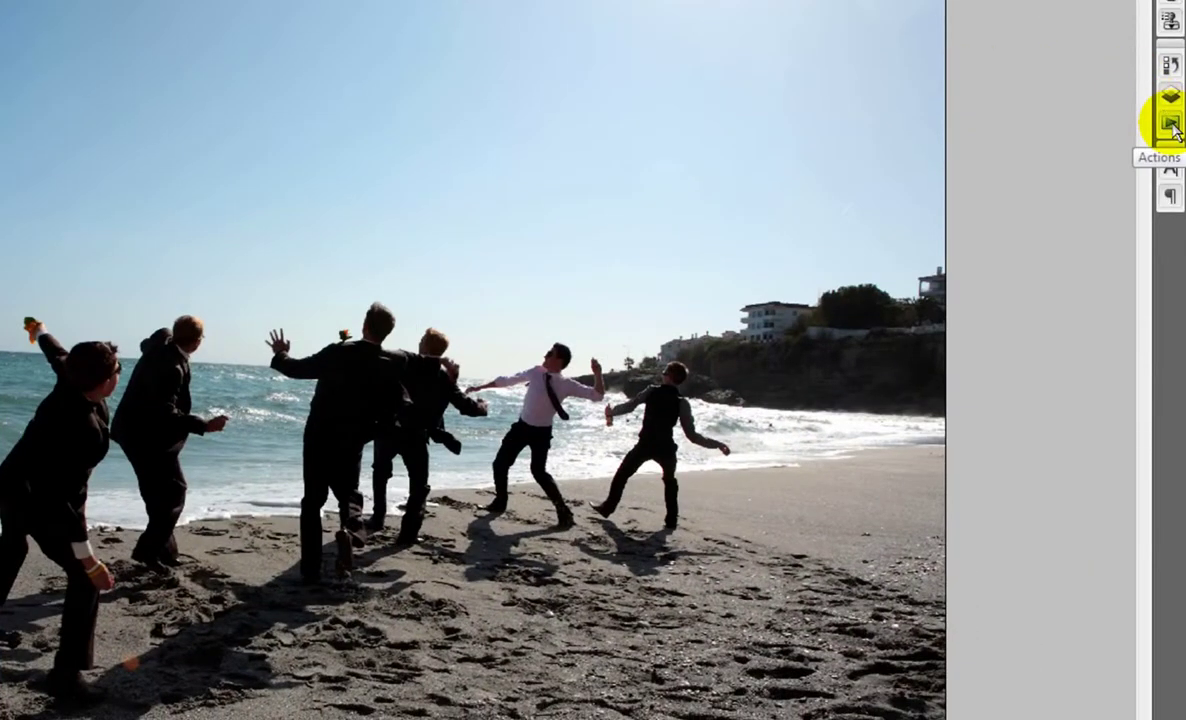
# Display the available actions and look through the Default Actions and the Kubota action sets
pyautogui.click(1170, 123)
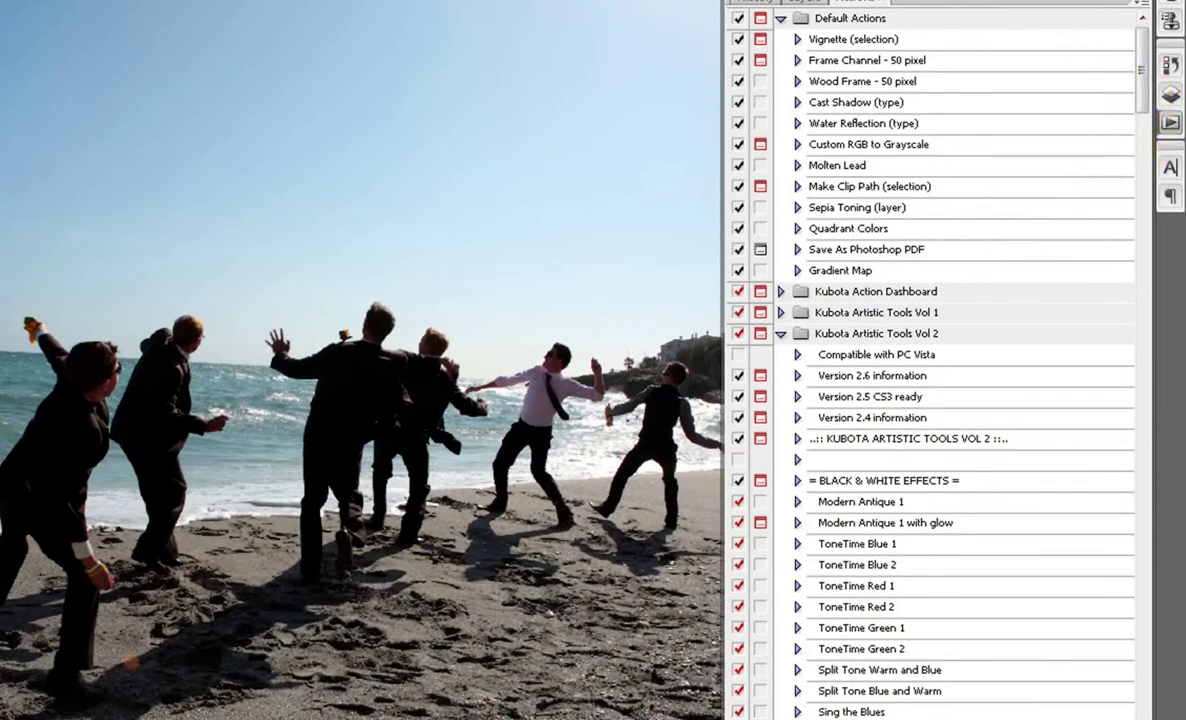
pyautogui.scroll(-5, 880, 305)
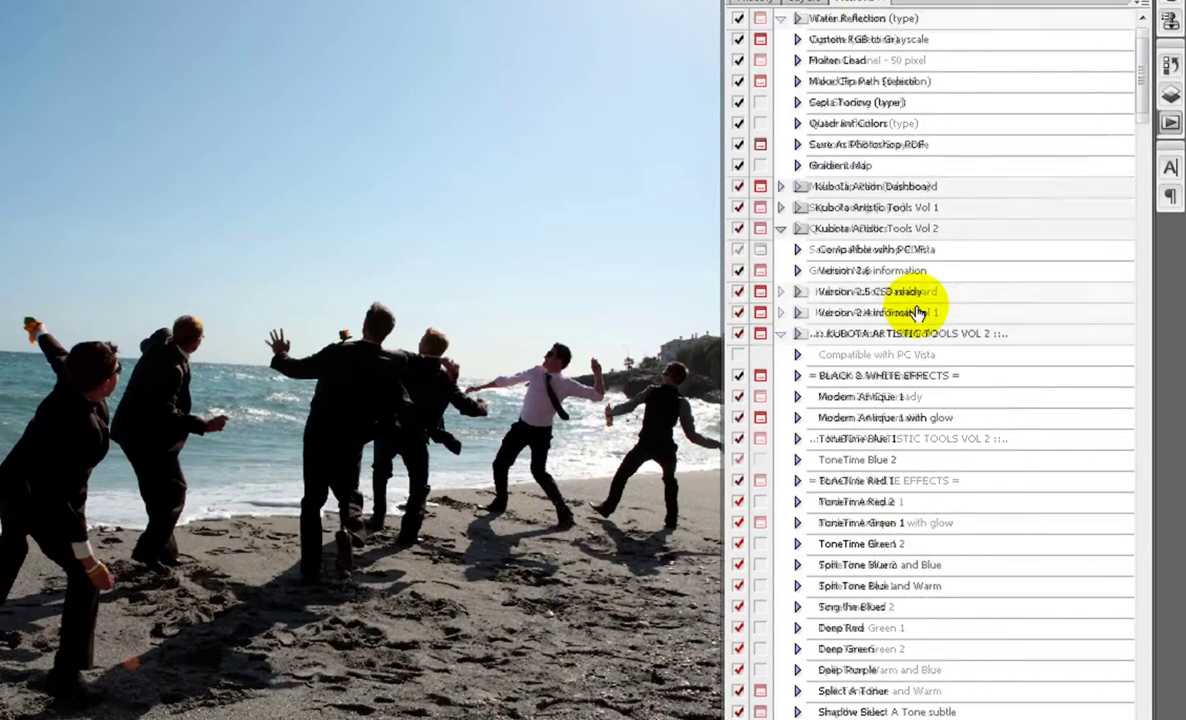
pyautogui.scroll(4, 910, 312)
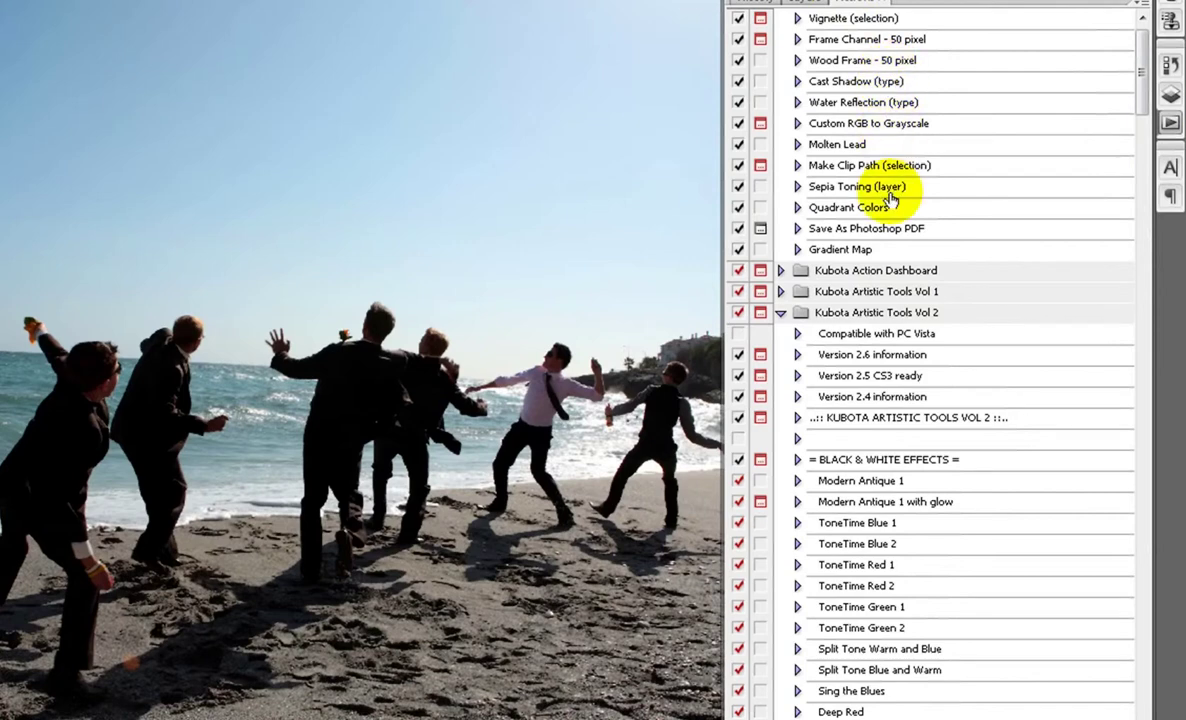
pyautogui.scroll(-4, 885, 283)
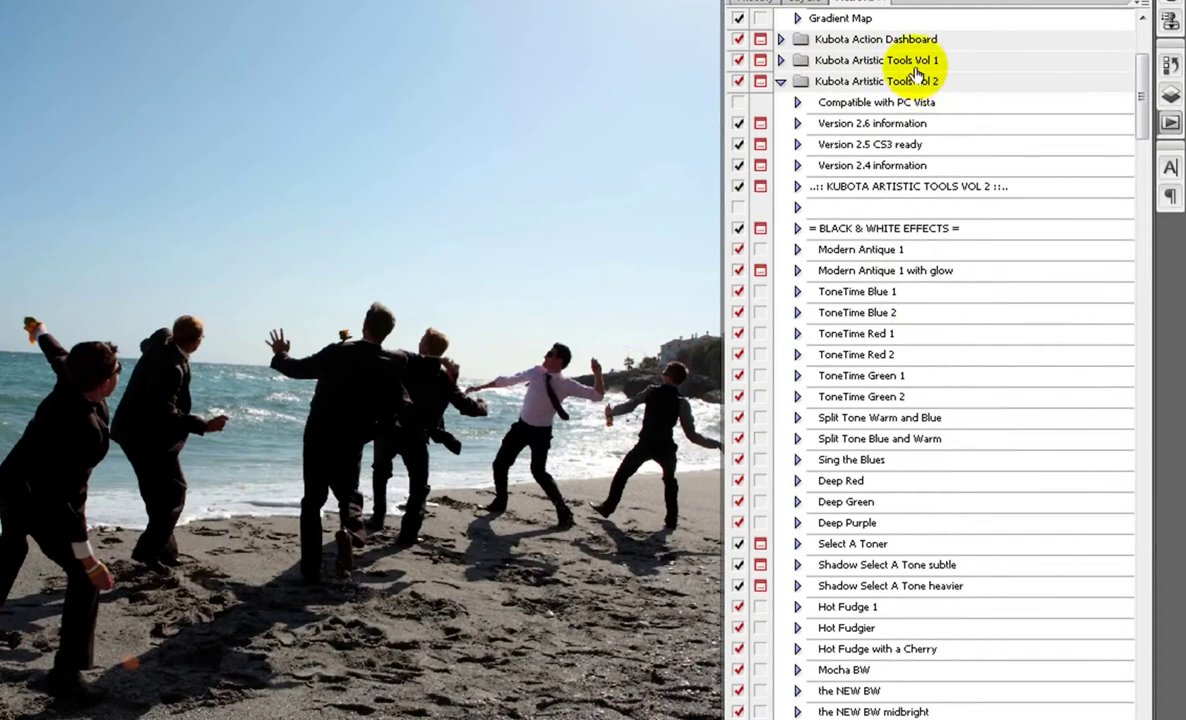
# Expand Kubota Artistic Tools Vol 1 and review its black and white, color, creative and image correction actions
pyautogui.click(780, 61)
pyautogui.scroll(-2, 887, 296)
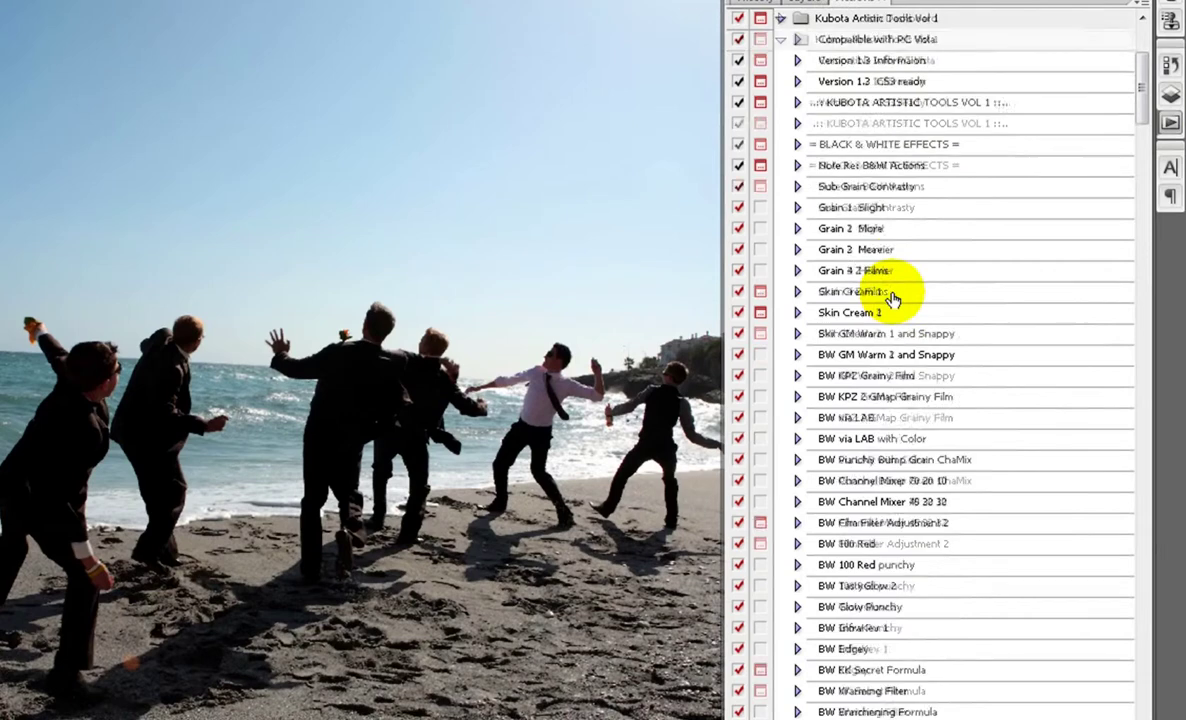
pyautogui.scroll(-6, 895, 340)
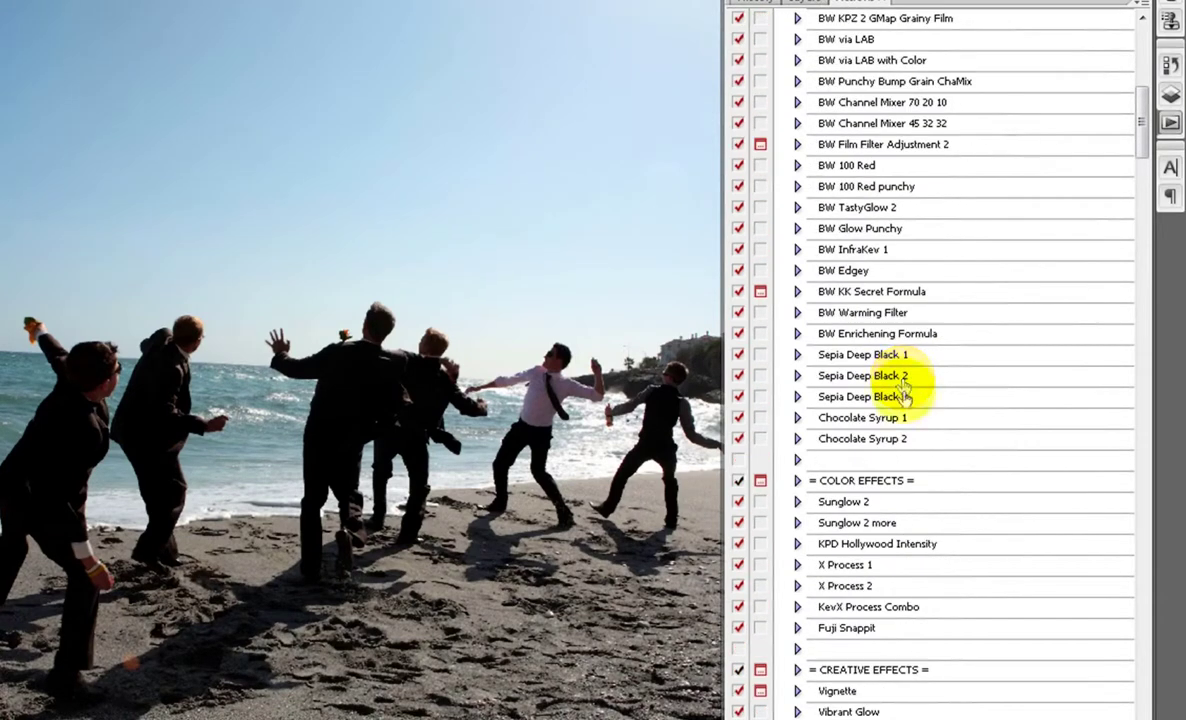
pyautogui.scroll(-7, 905, 452)
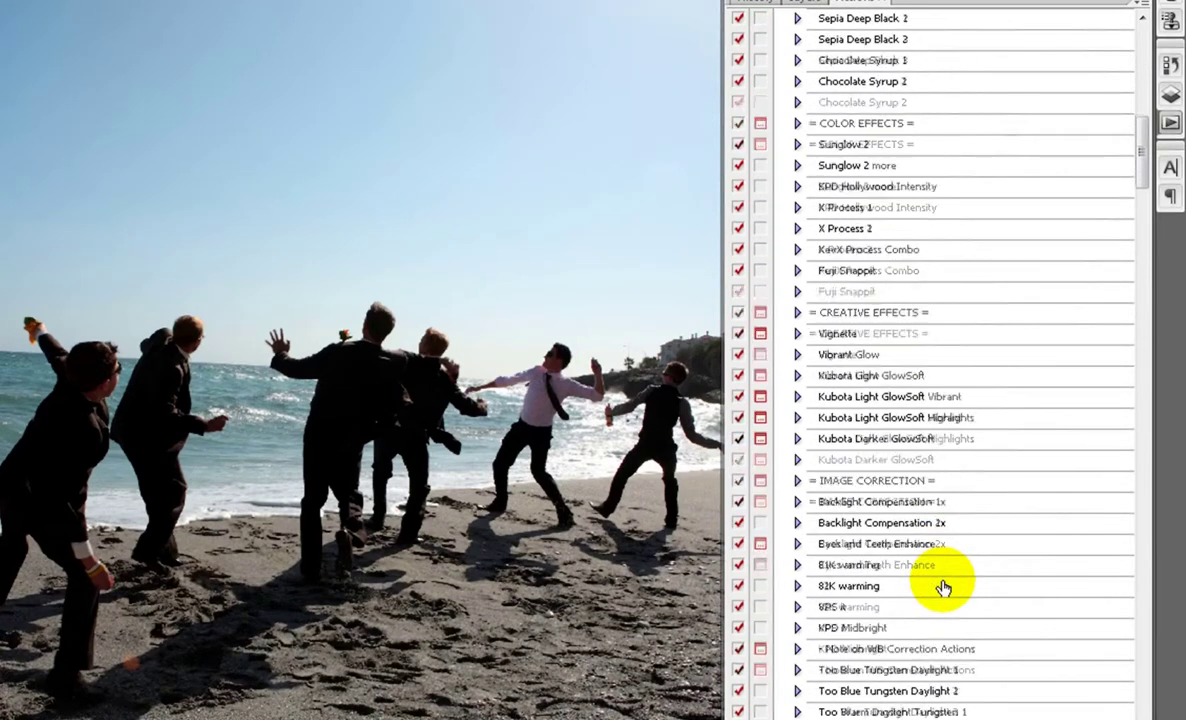
pyautogui.scroll(-8, 940, 586)
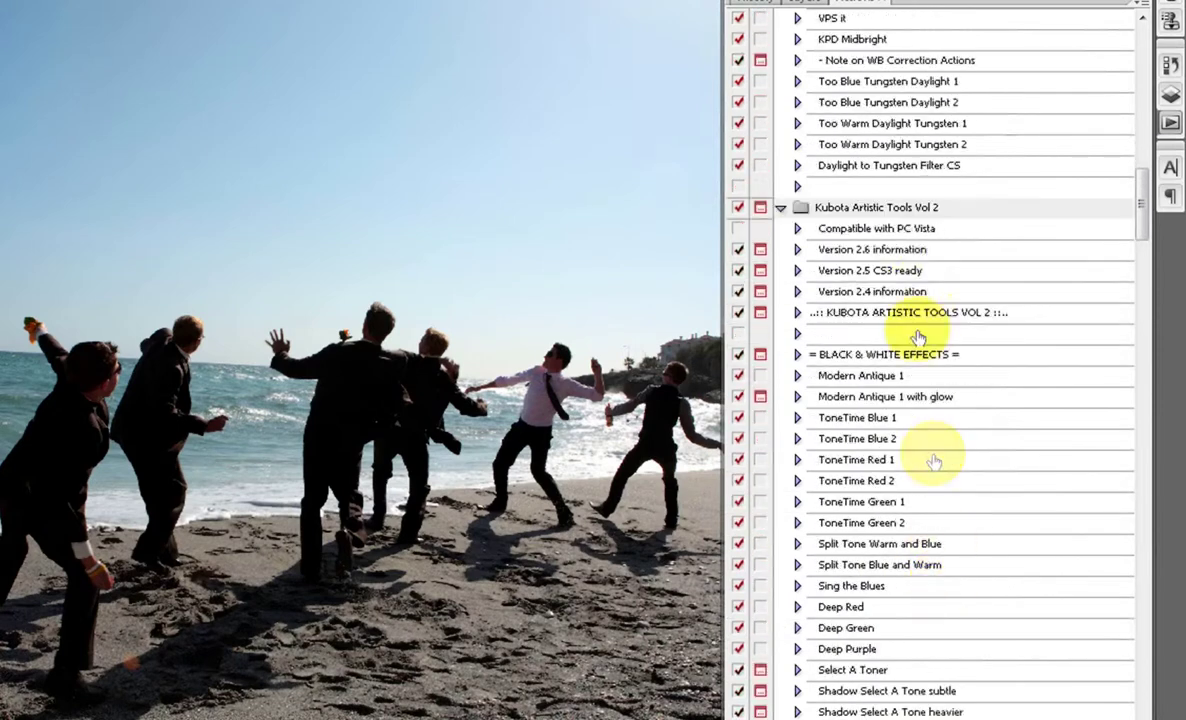
# Play the NEW BW action from Kubota Artistic Tools Vol 2 and collapse the actions list to inspect the photo
pyautogui.scroll(-3, 900, 258)
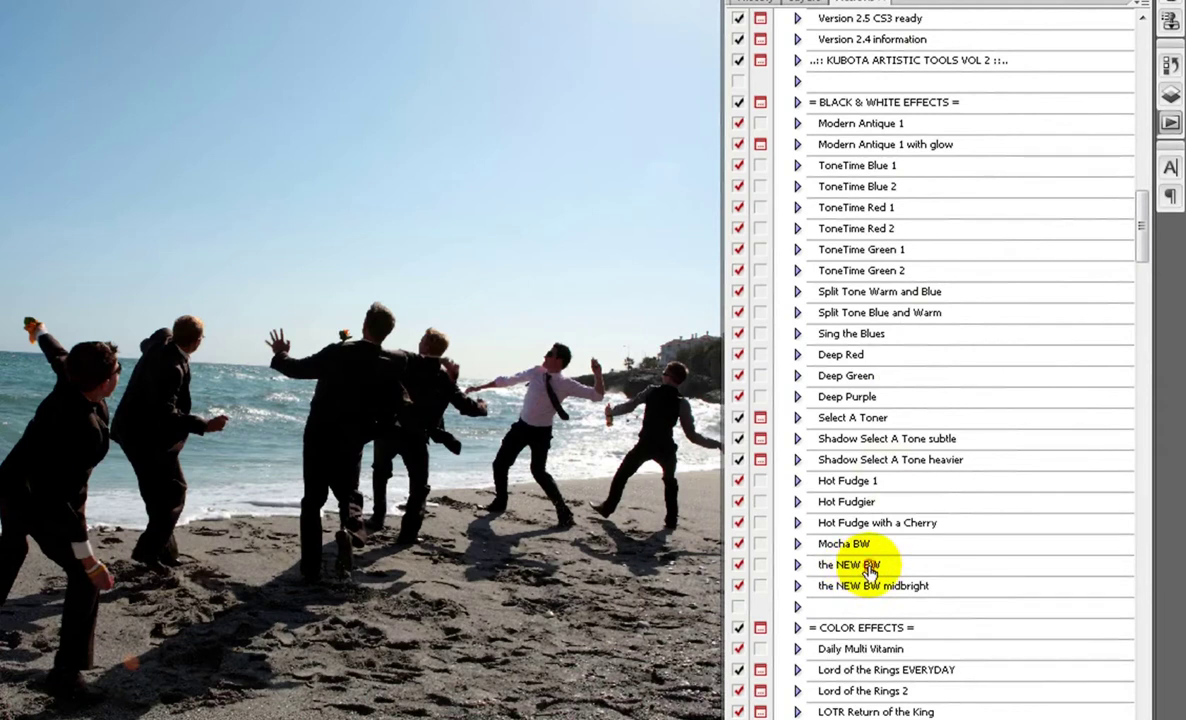
pyautogui.click(869, 569)
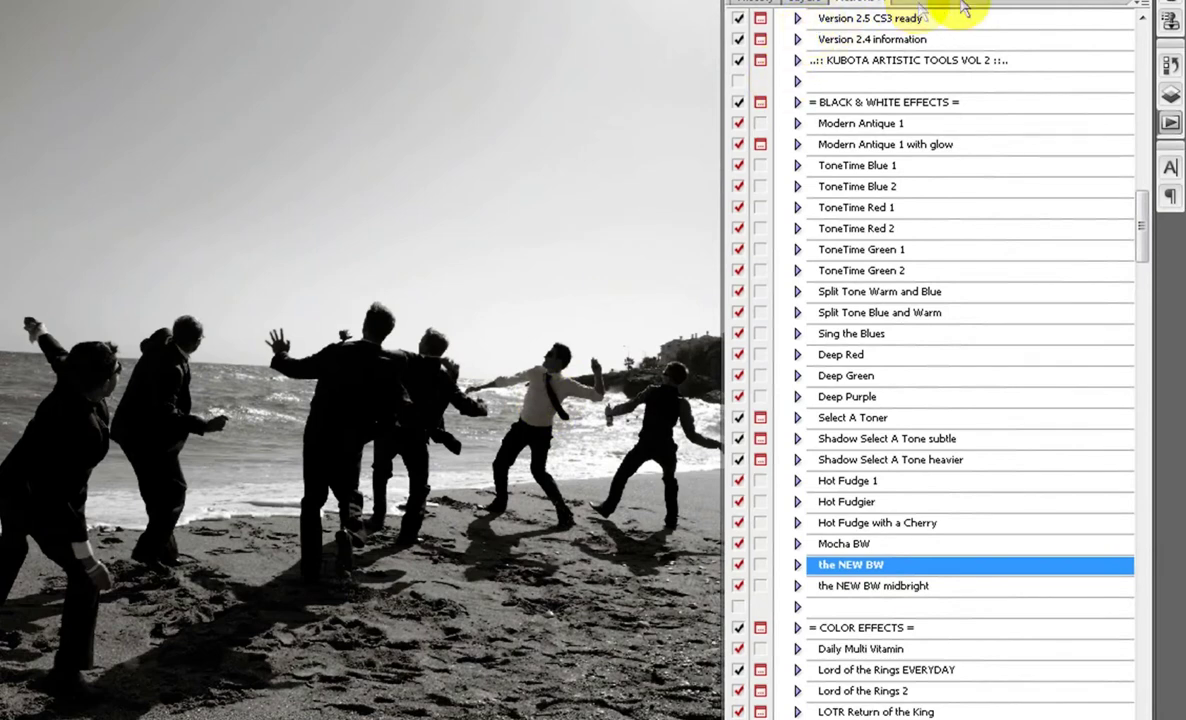
pyautogui.click(1138, 6)
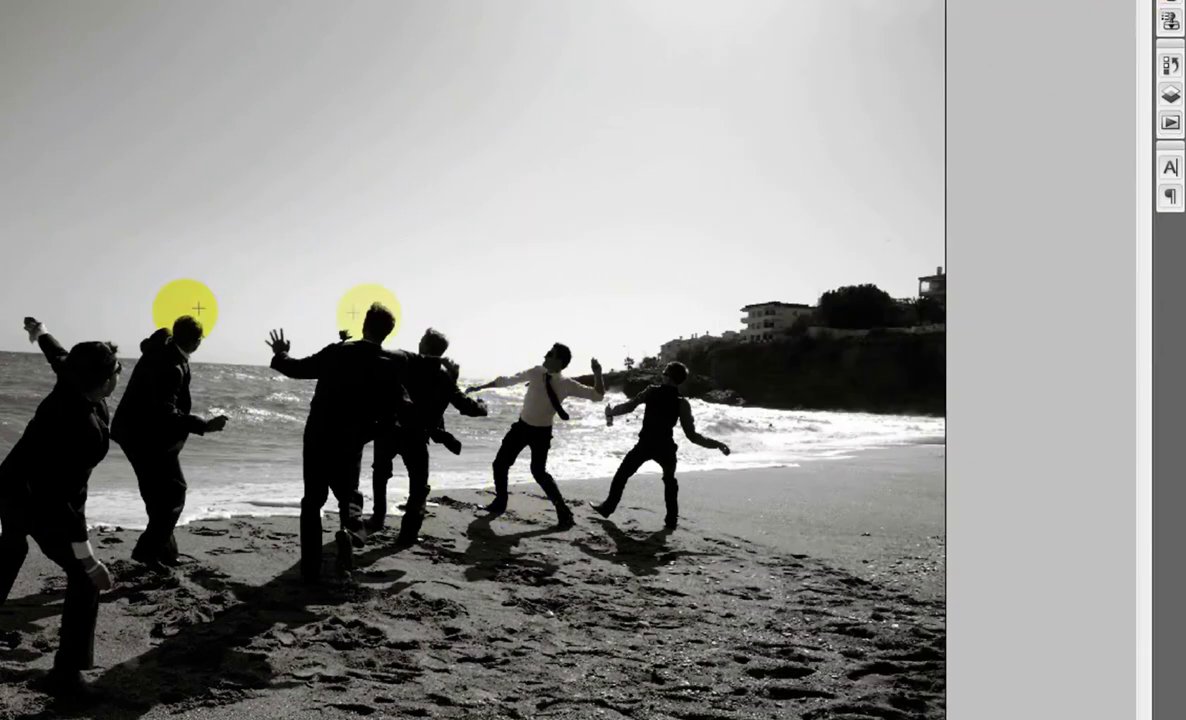
# Redisplay the actions and review the color, creative, image correction and border actions in Kubota Artistic Tools Vol 2
pyautogui.click(1170, 123)
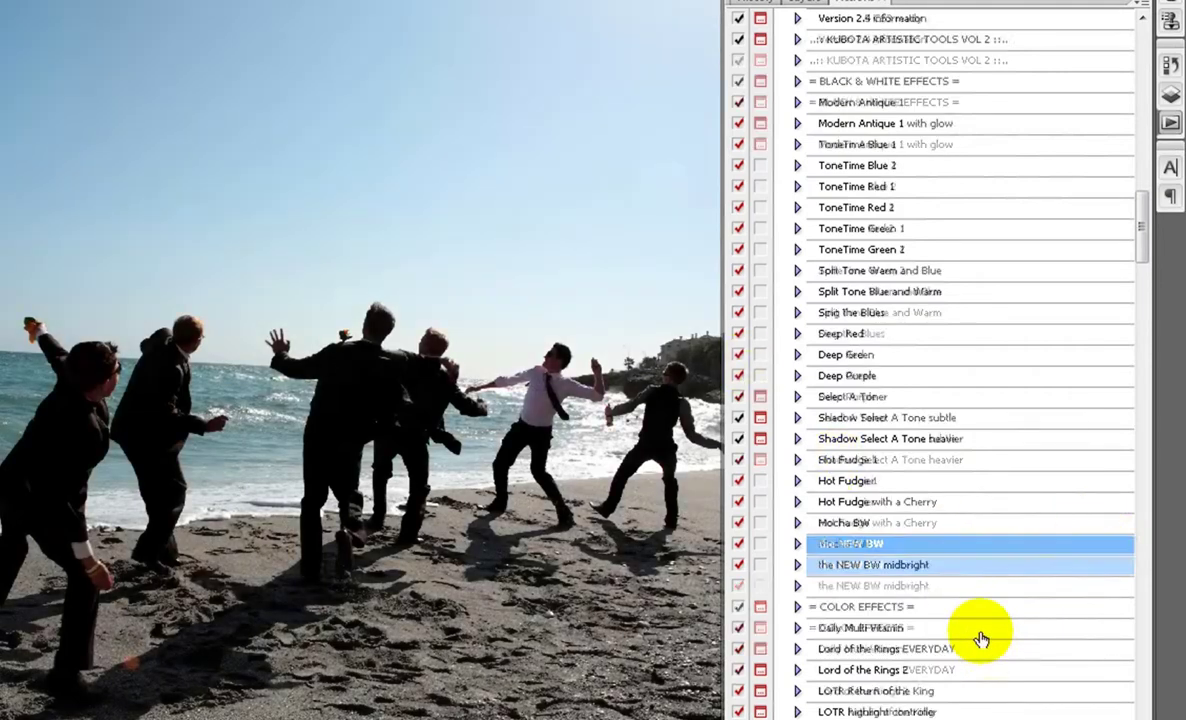
pyautogui.scroll(-6, 981, 638)
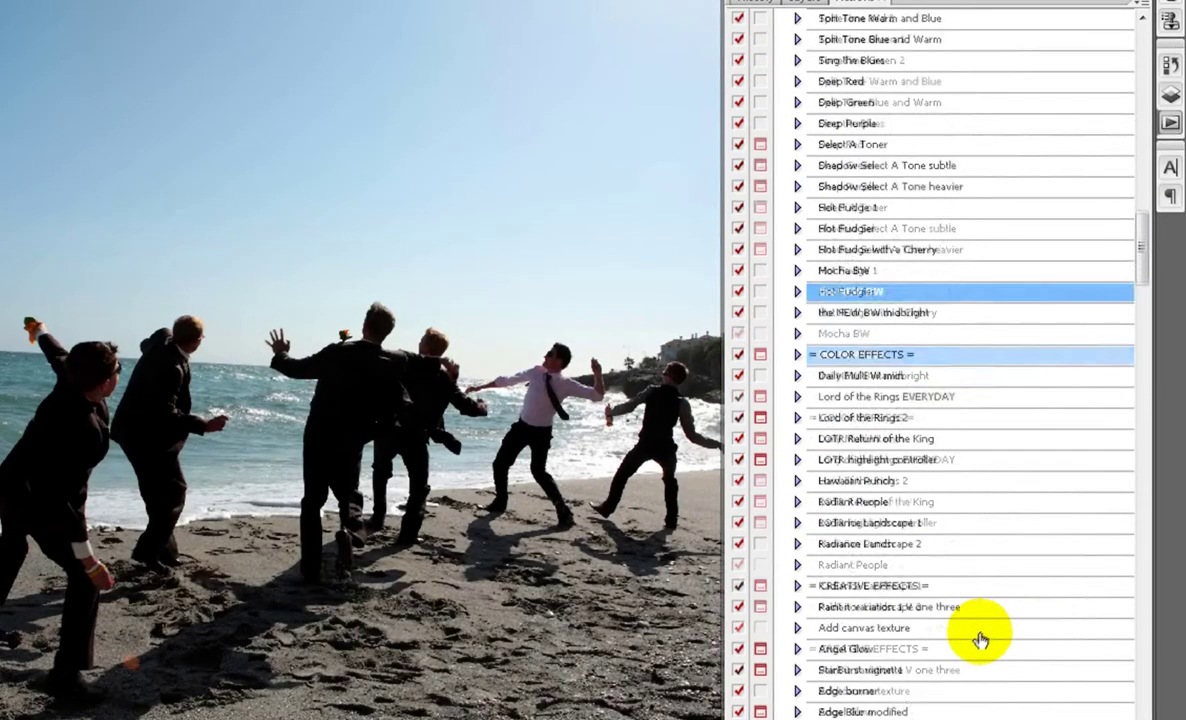
pyautogui.scroll(-2, 912, 632)
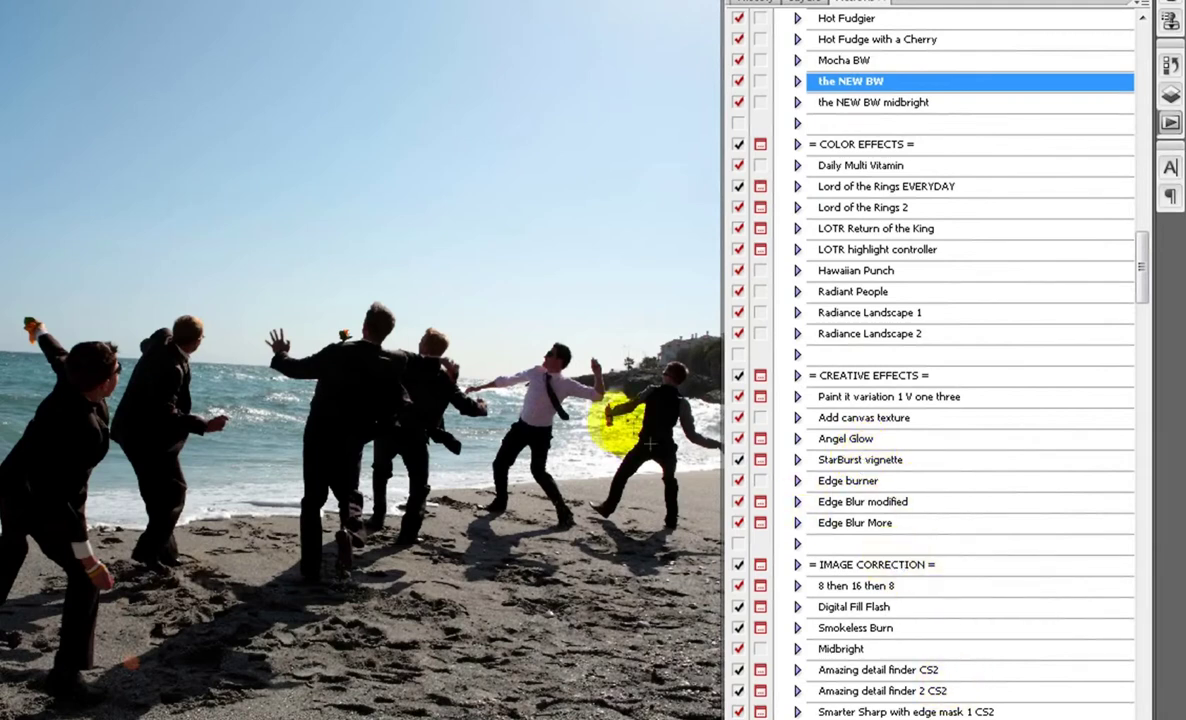
pyautogui.scroll(-3, 942, 698)
pyautogui.scroll(-9, 930, 640)
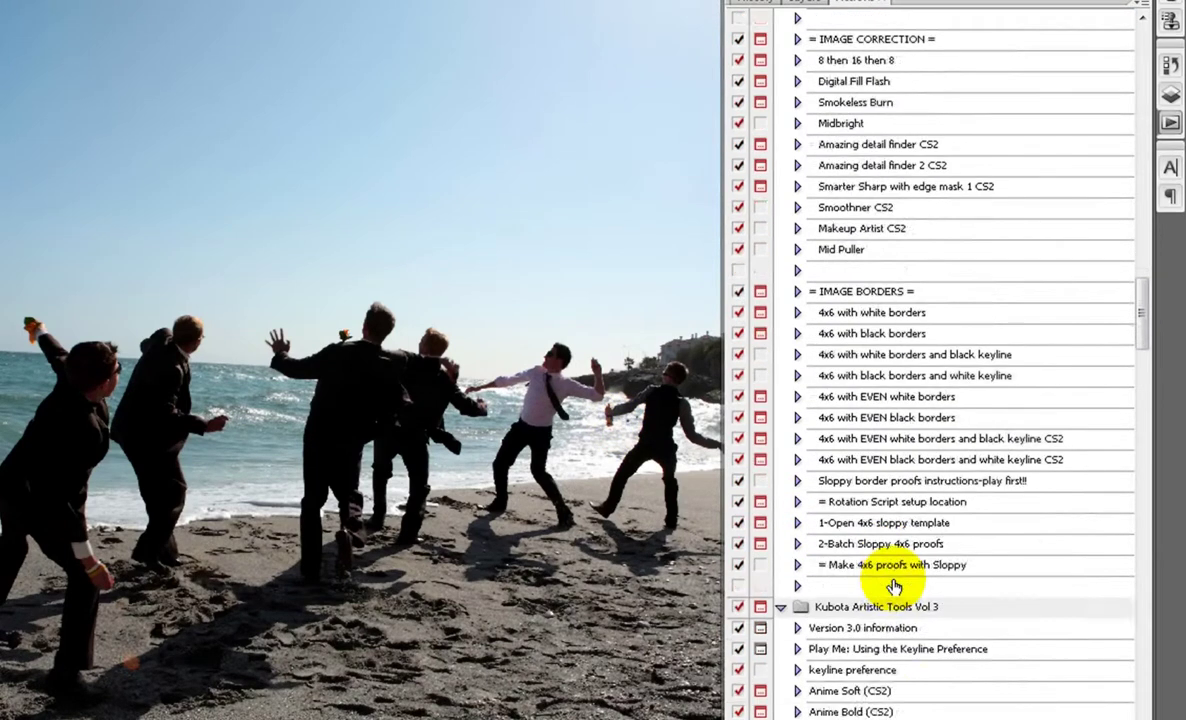
# Examine the actions in Kubota Artistic Tools Vol 3, Vol 4 and Kubota Production Tools 2, including edges and vignettes
pyautogui.scroll(-11, 946, 455)
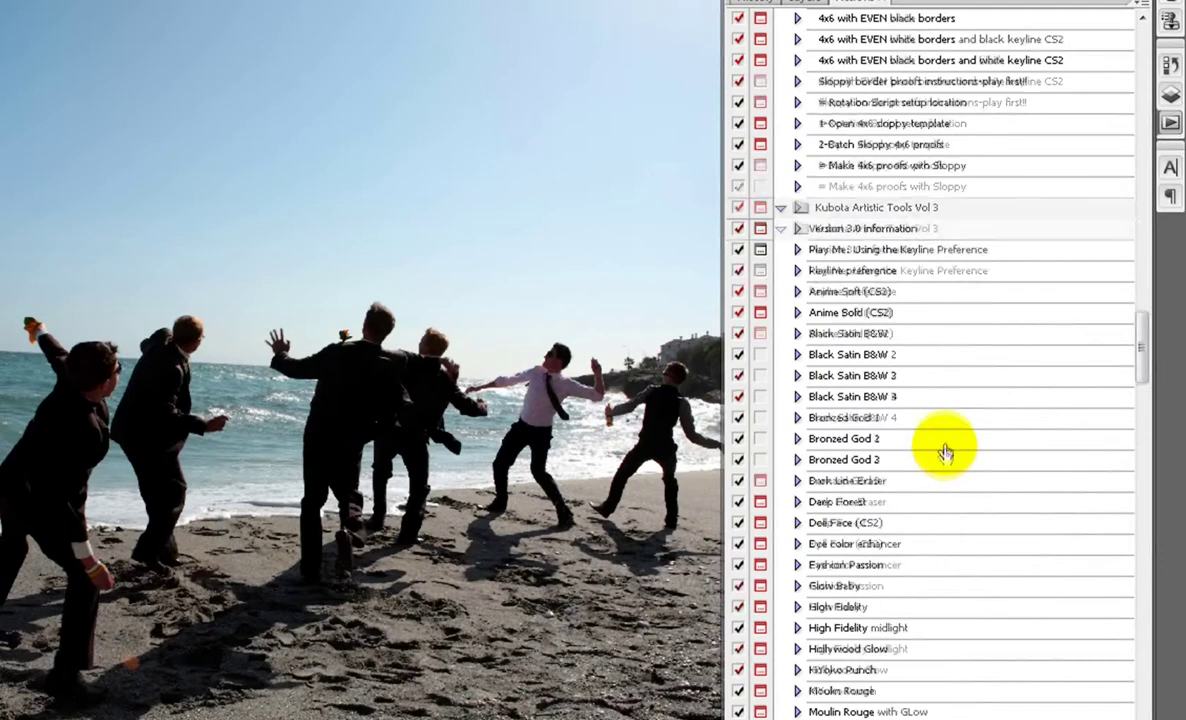
pyautogui.scroll(-16, 946, 452)
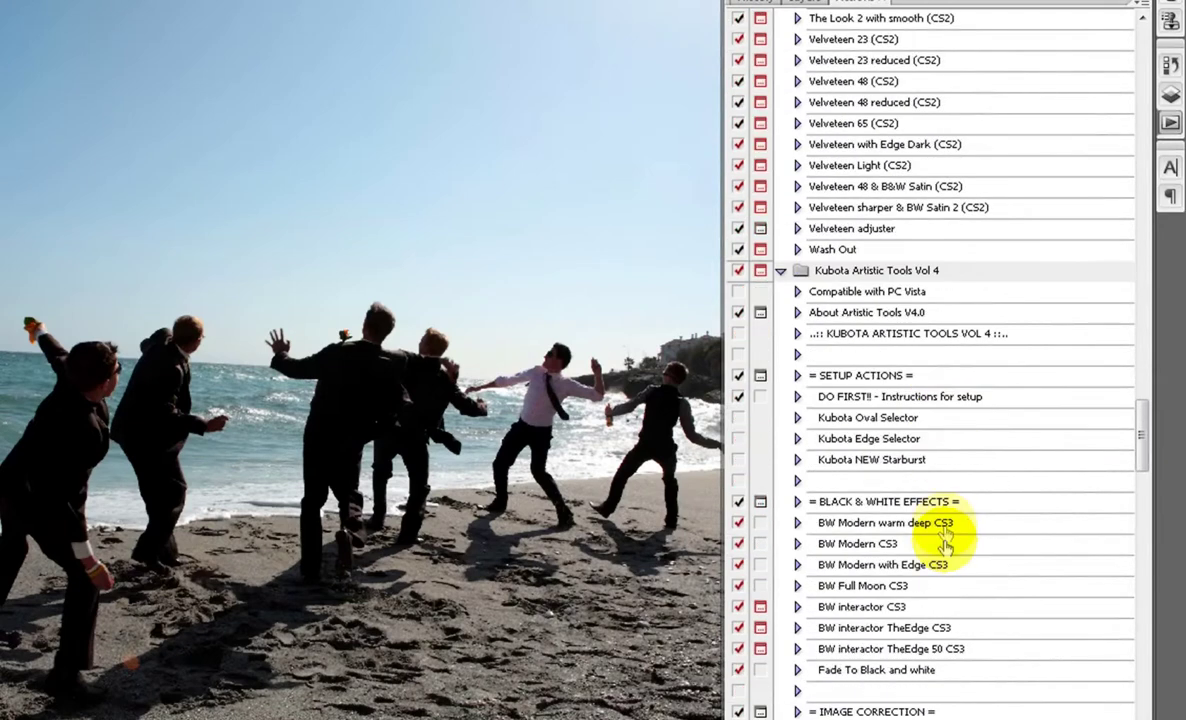
pyautogui.scroll(-4, 944, 547)
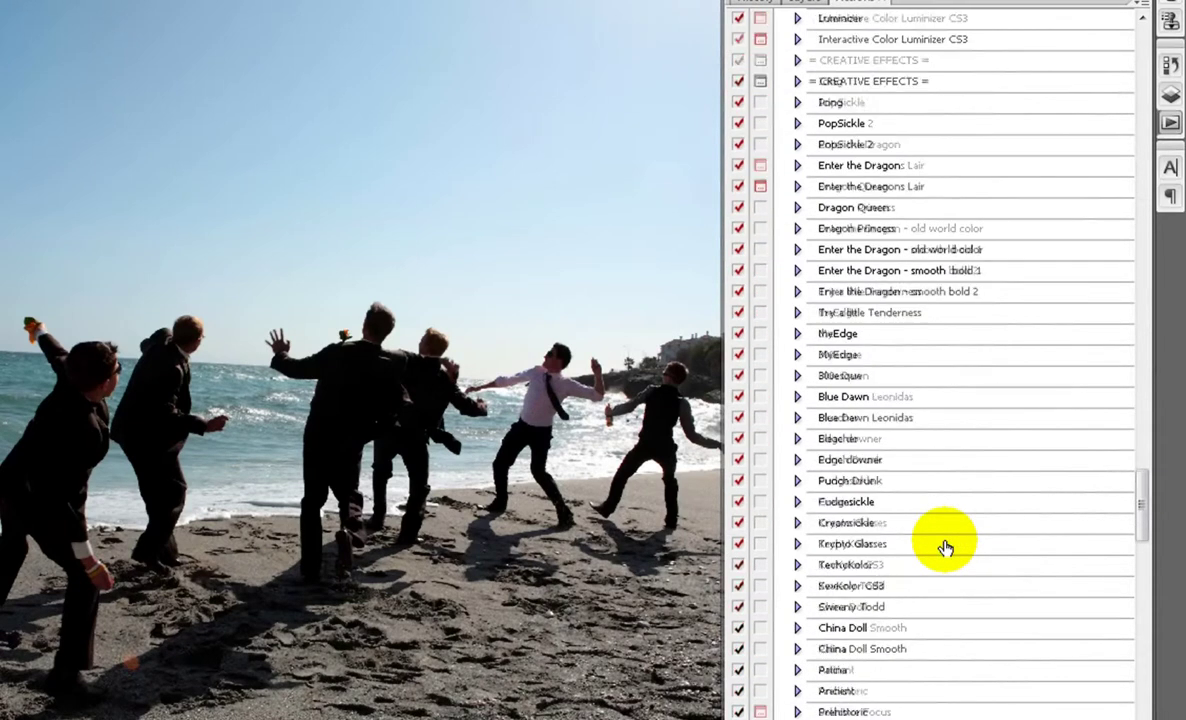
pyautogui.scroll(-3, 945, 548)
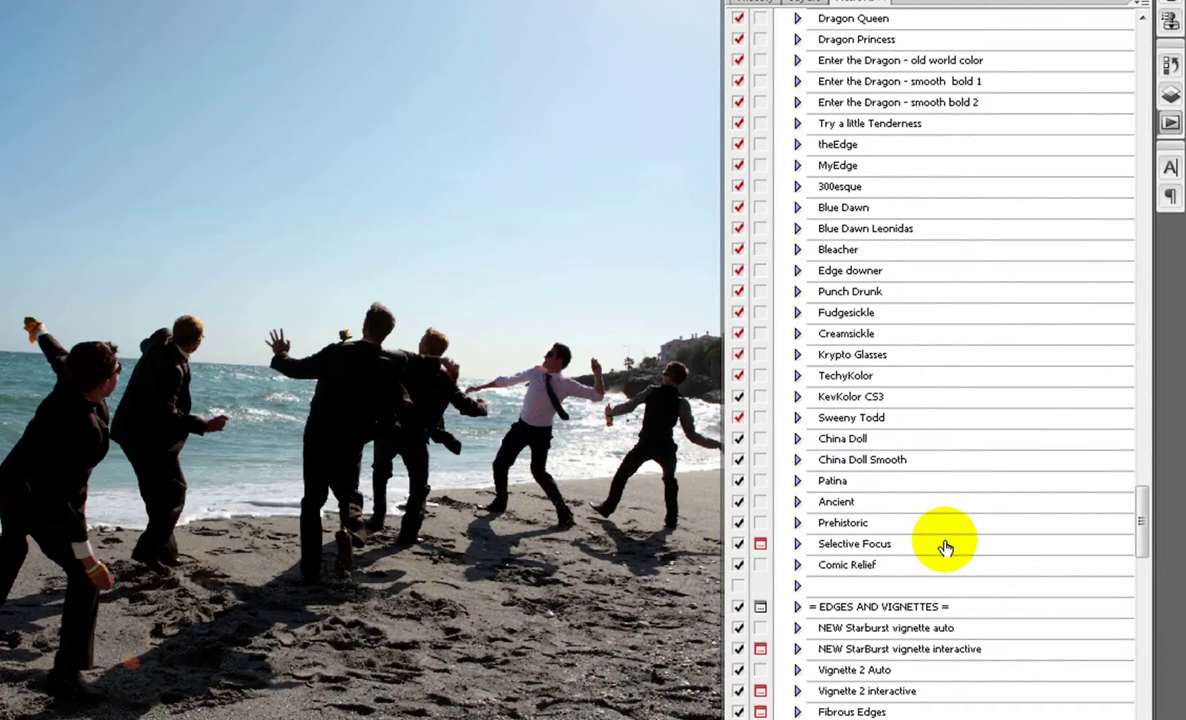
pyautogui.scroll(-10, 945, 548)
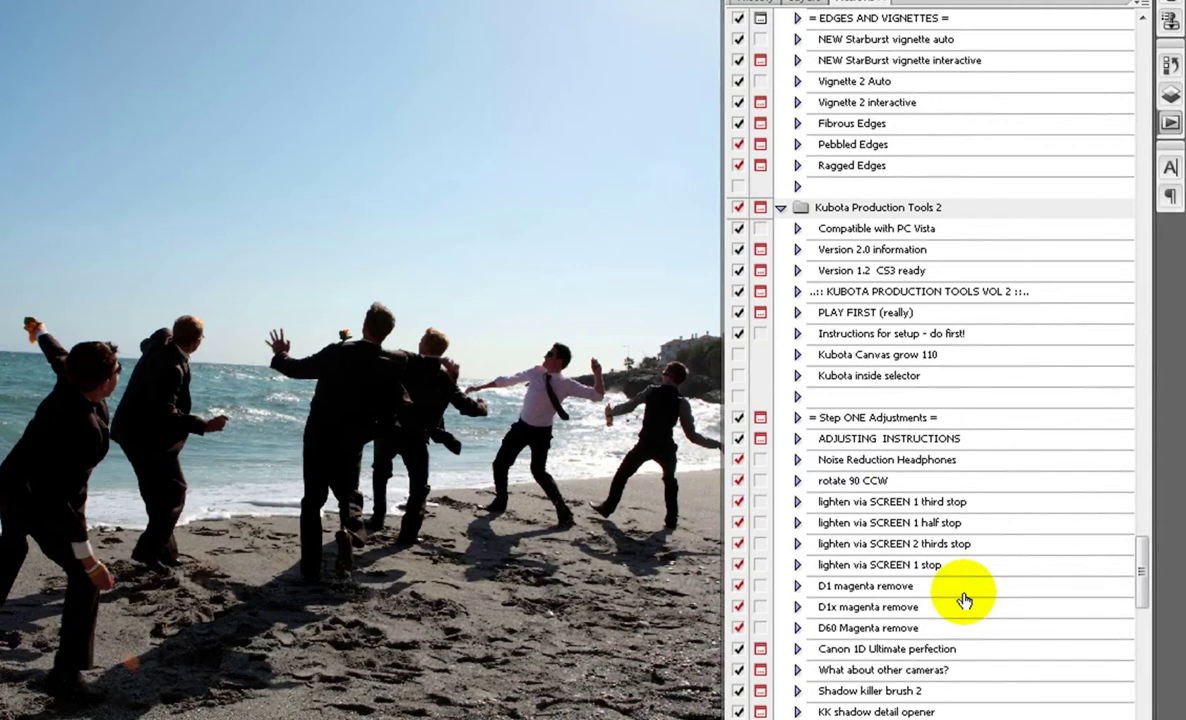
pyautogui.scroll(5, 963, 600)
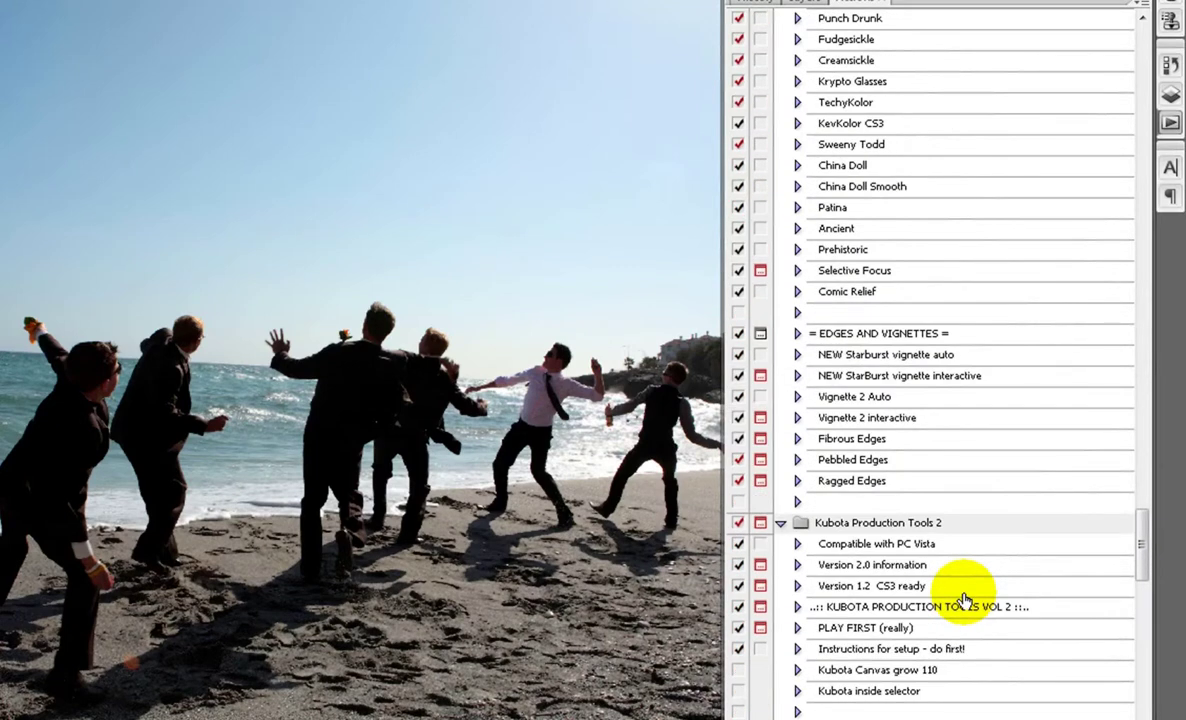
pyautogui.scroll(8, 963, 600)
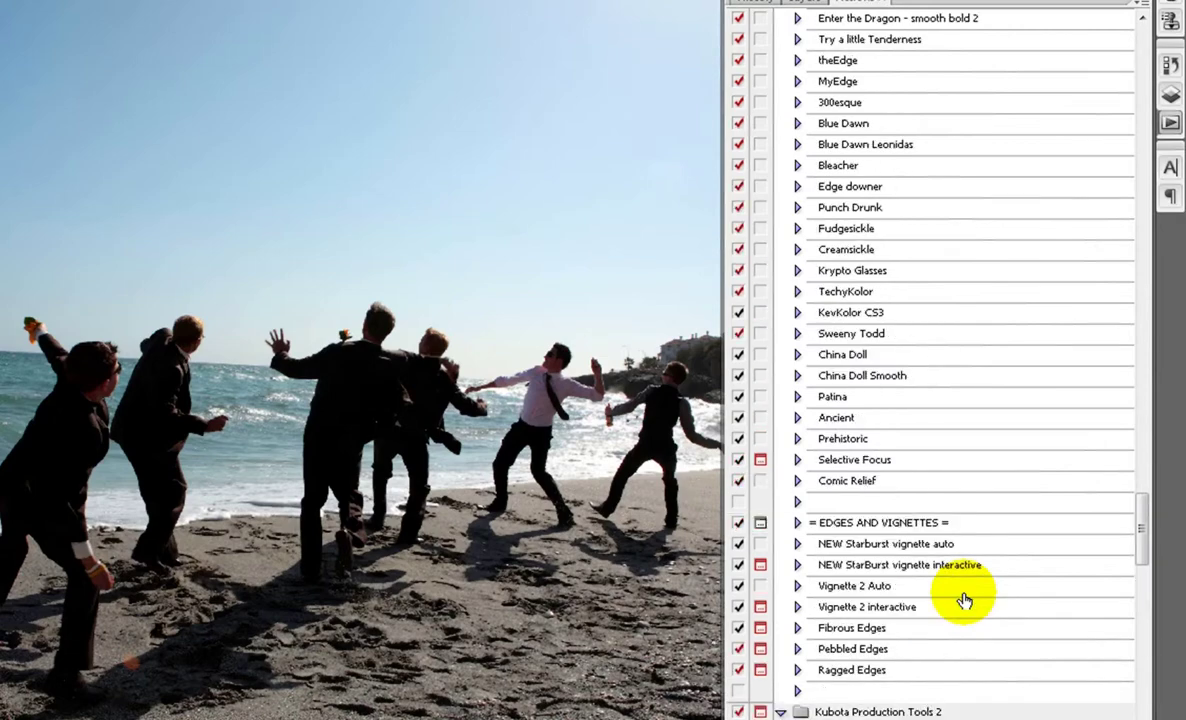
# Return to Kubota Artistic Tools Vol 2 and look again through its black and white and color effects
pyautogui.moveTo(1141, 508); pyautogui.dragTo(1178, 222)
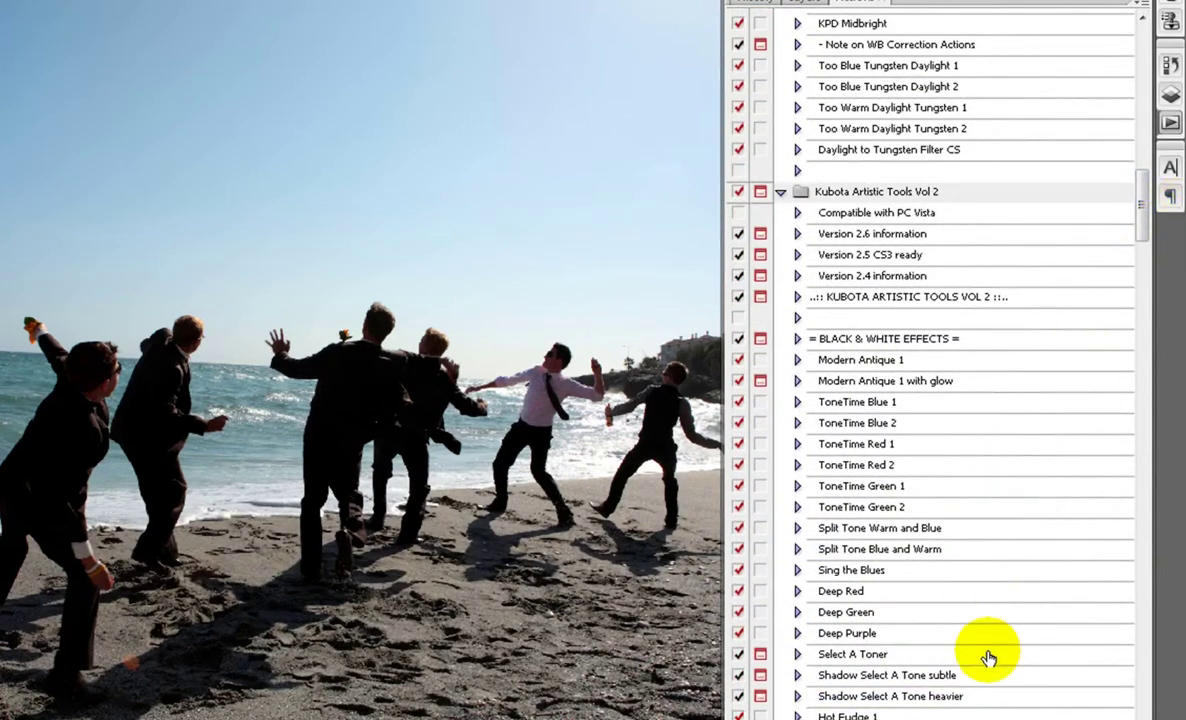
pyautogui.scroll(-4, 986, 680)
pyautogui.scroll(-2, 988, 690)
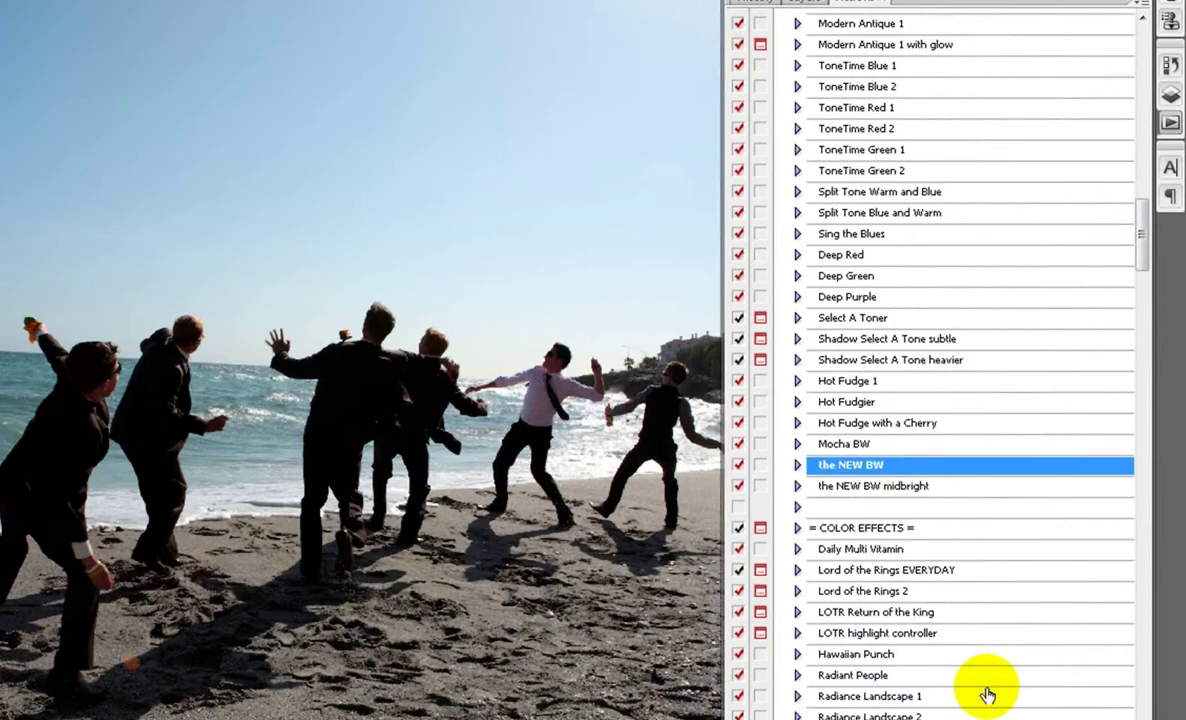
pyautogui.scroll(-4, 988, 690)
pyautogui.scroll(-2, 987, 692)
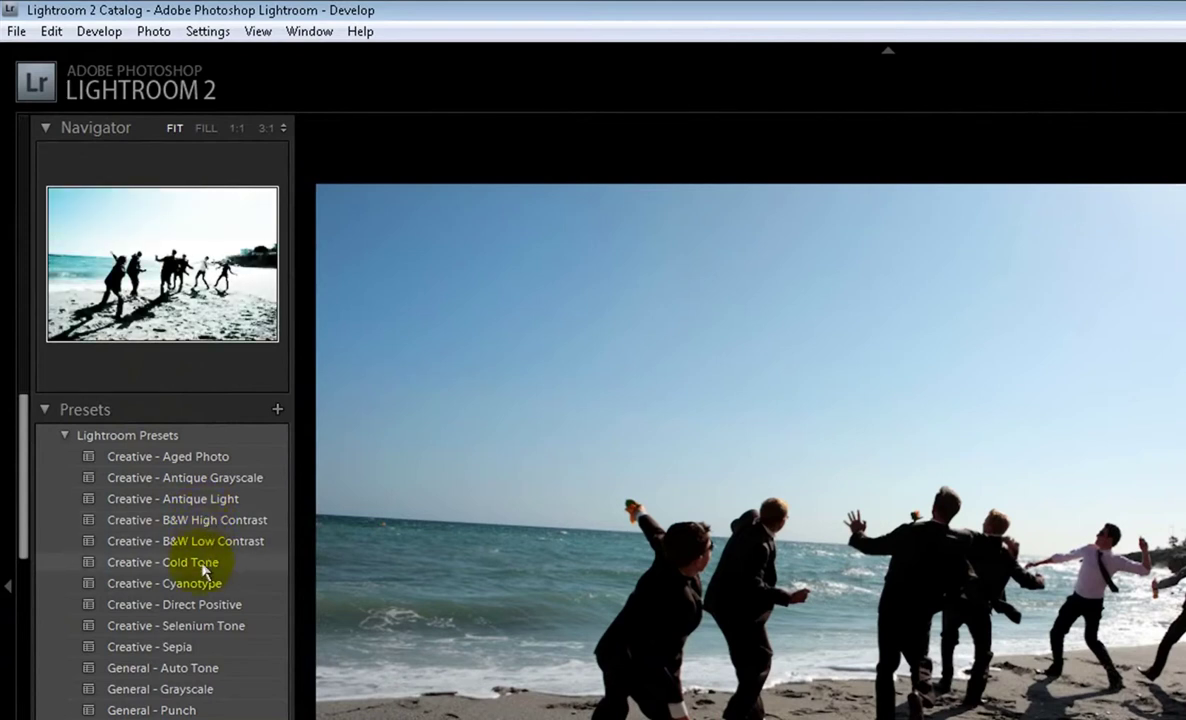
# Try Lightroom's Creative - Sepia preset on the photo, with contrast at -50 and brightness at -4
pyautogui.click(190, 648)
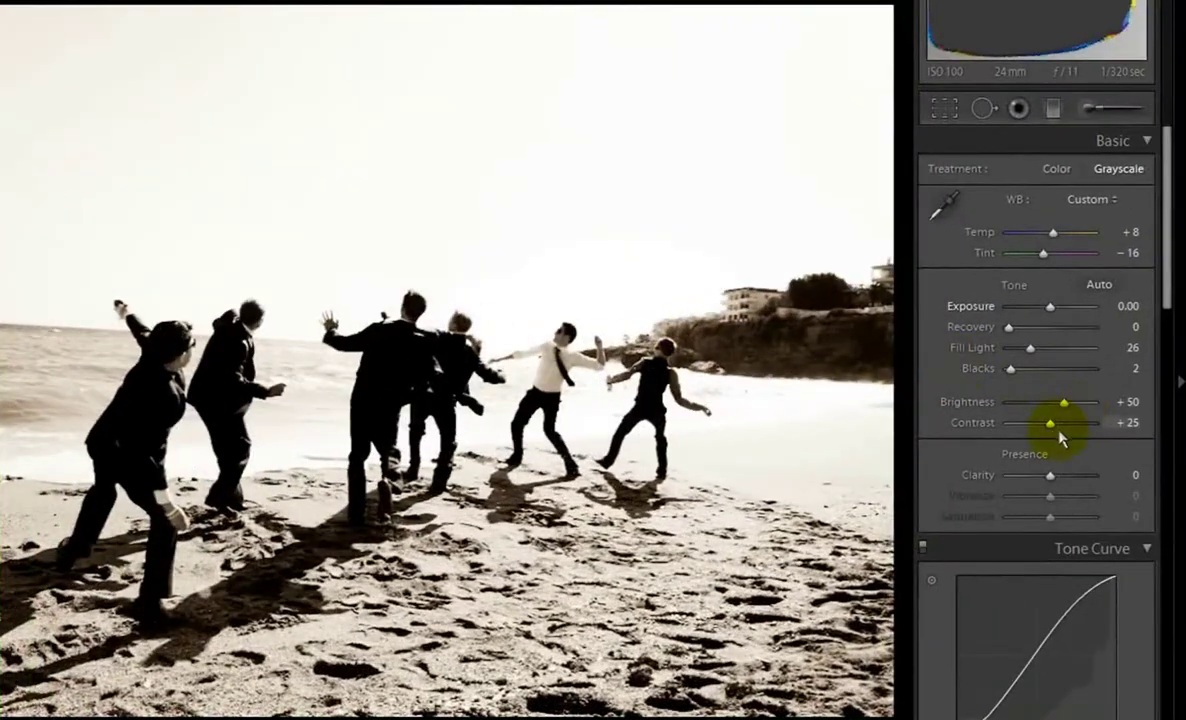
pyautogui.moveTo(1050, 424); pyautogui.dragTo(1004, 430)
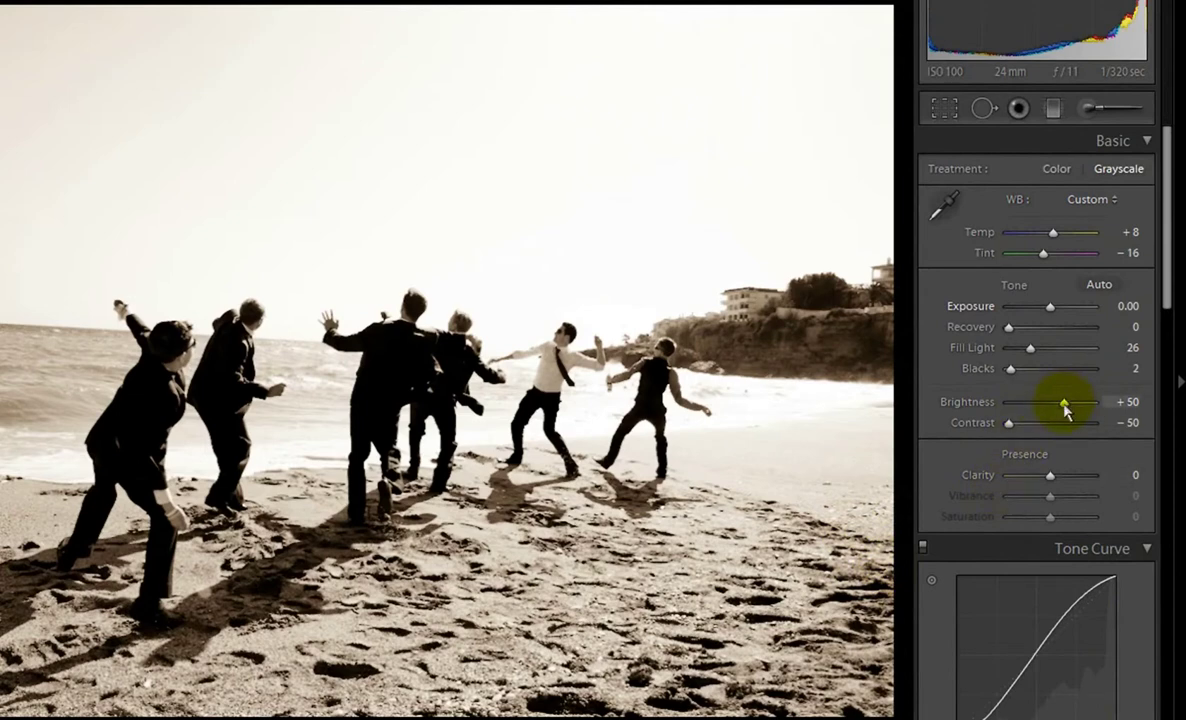
pyautogui.moveTo(1064, 402); pyautogui.dragTo(1049, 403)
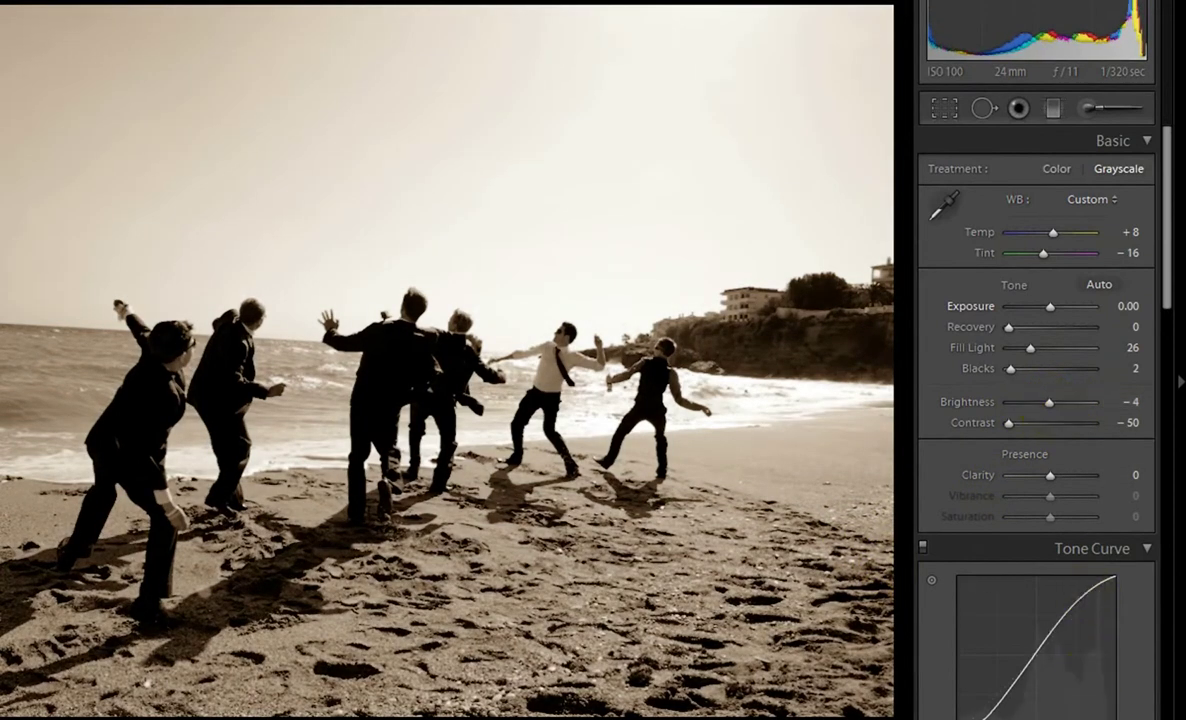
# Try brightness at -7 and contrast at +20 on the sepia photo
pyautogui.rightClick(872, 718)
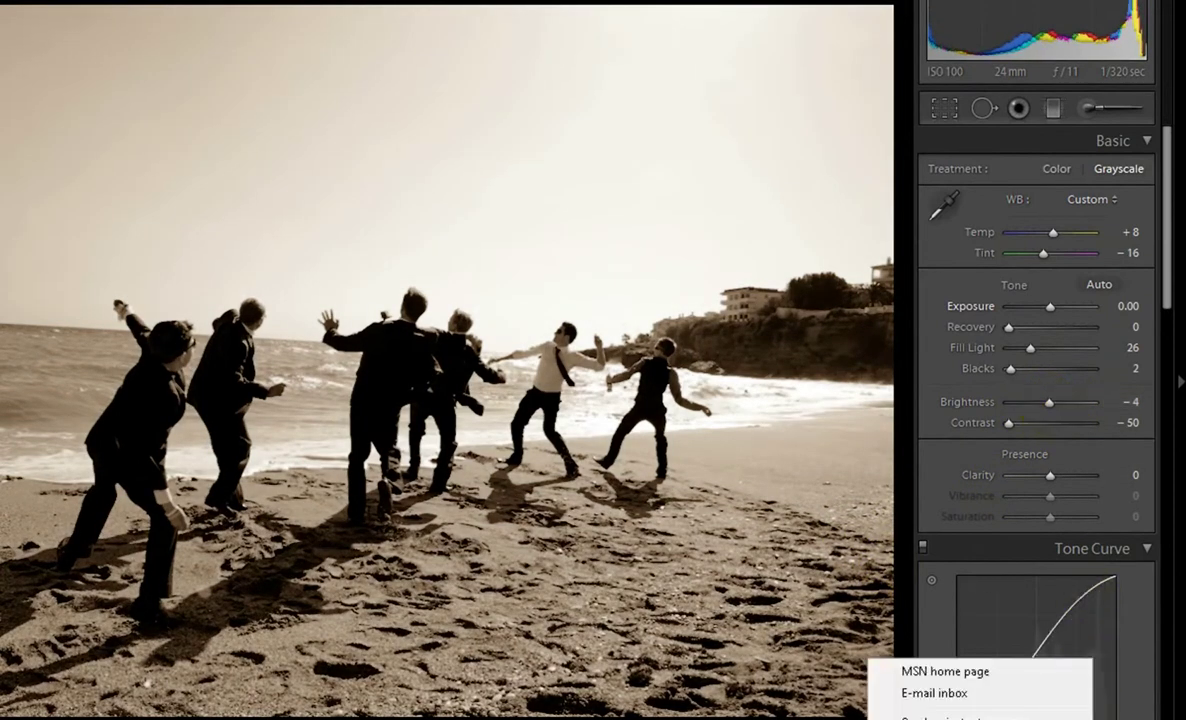
pyautogui.click(604, 392)
pyautogui.moveTo(1047, 405); pyautogui.dragTo(1048, 432)
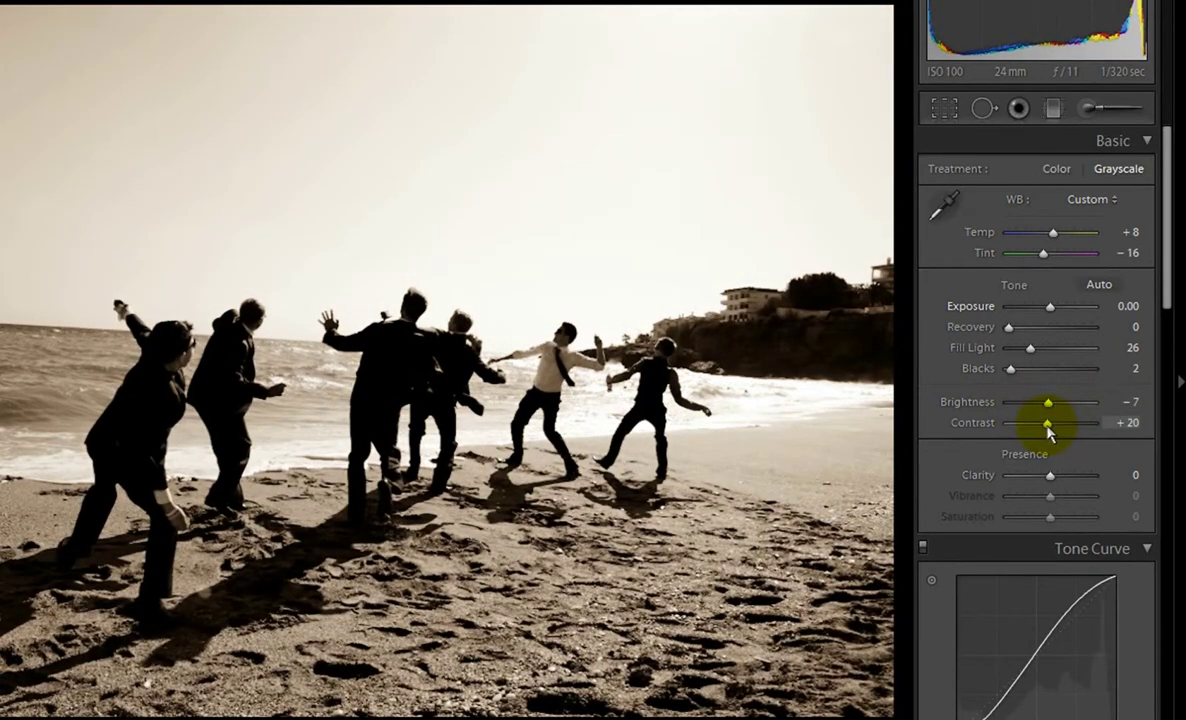
# Undo the contrast and brightness adjustments, the Sepia preset and the module change
pyautogui.hotkey('ctrl', 'z')
pyautogui.hotkey('ctrl', 'z')
pyautogui.hotkey('ctrl', 'z')
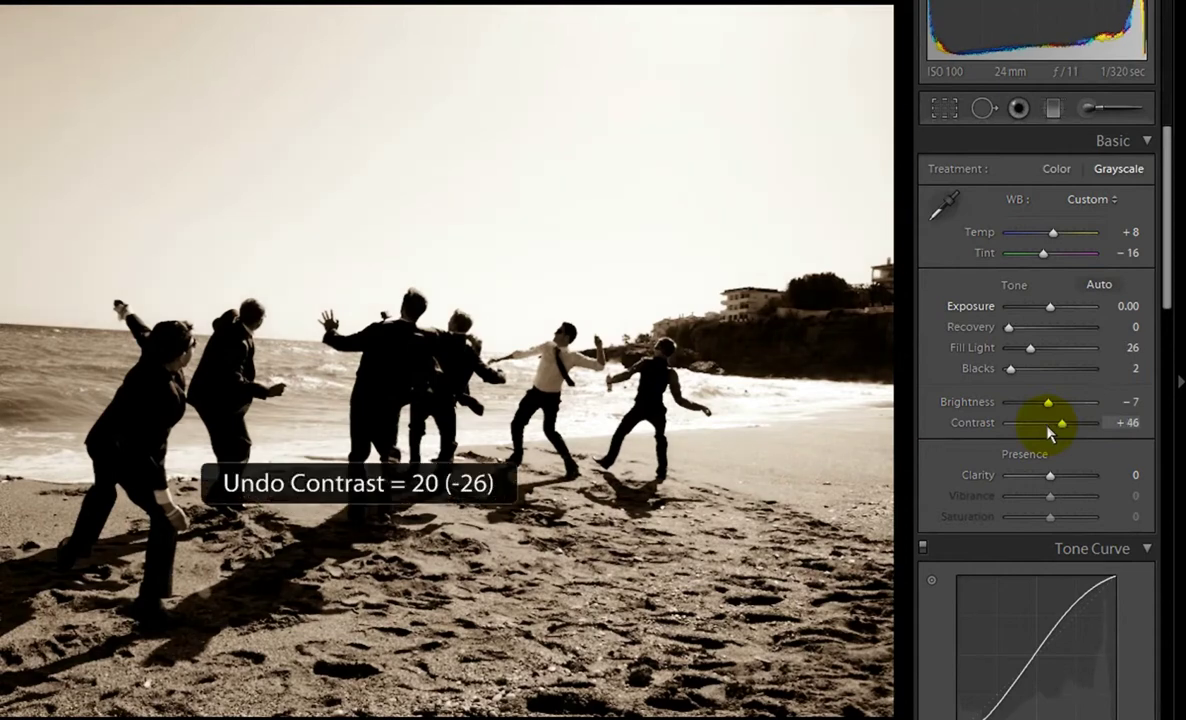
pyautogui.hotkey('ctrl', 'z')
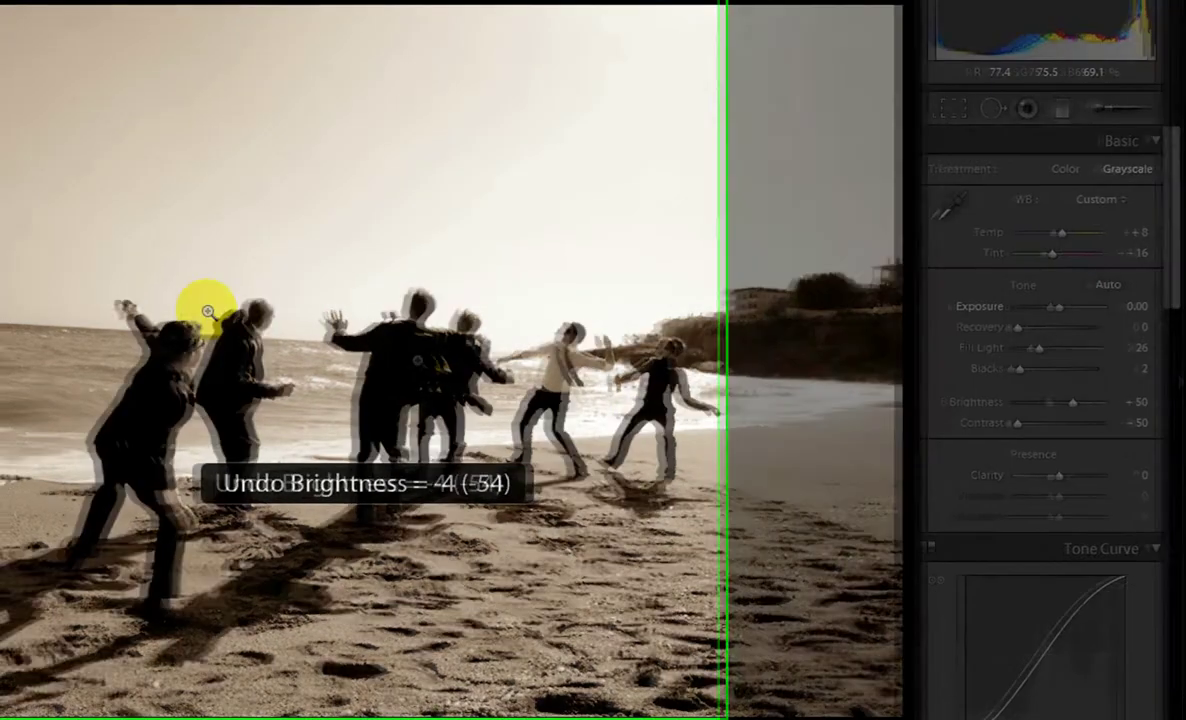
pyautogui.hotkey('ctrl', 'z')
pyautogui.hotkey('ctrl', 'z')
pyautogui.hotkey('ctrl', 'z')
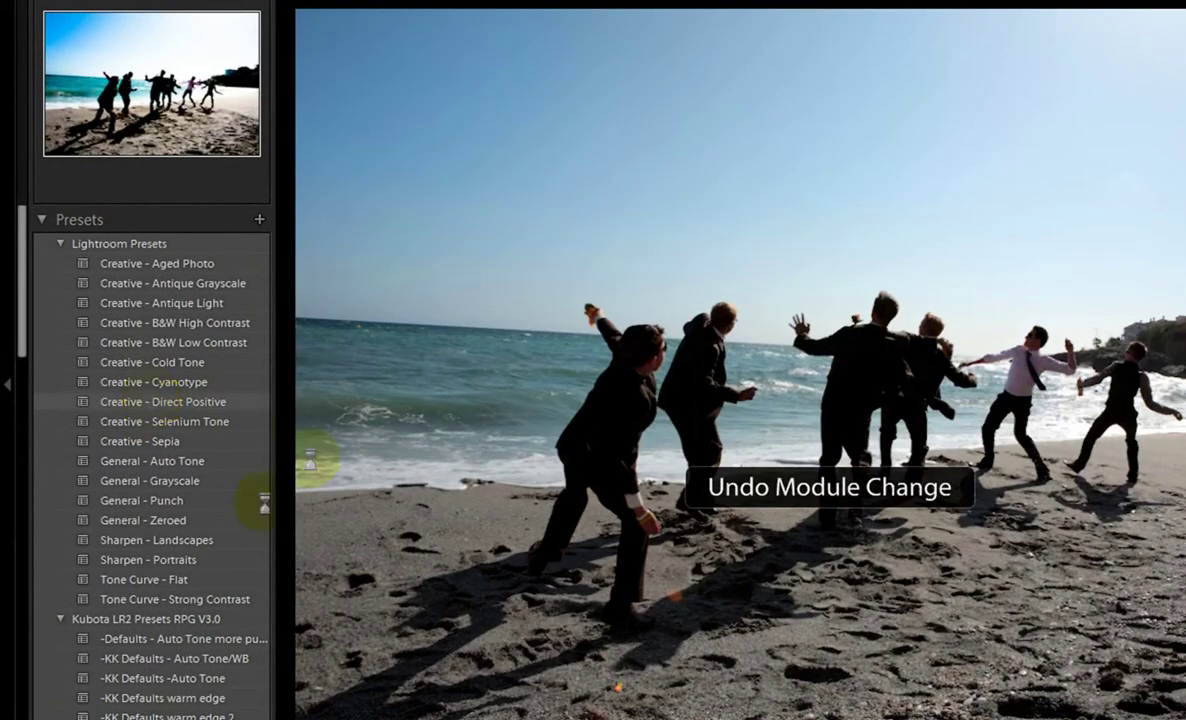
# Select the Previous Import photo in the catalog and reopen it in the Develop module
pyautogui.scroll(2, 245, 405)
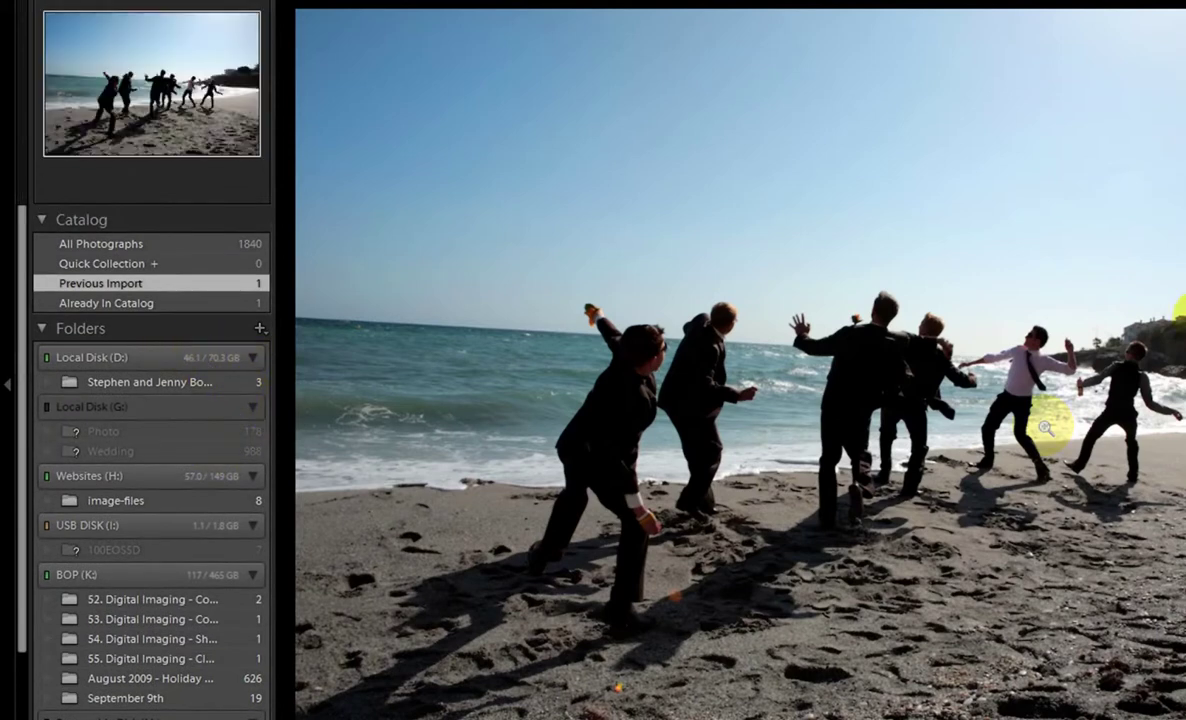
pyautogui.click(201, 280)
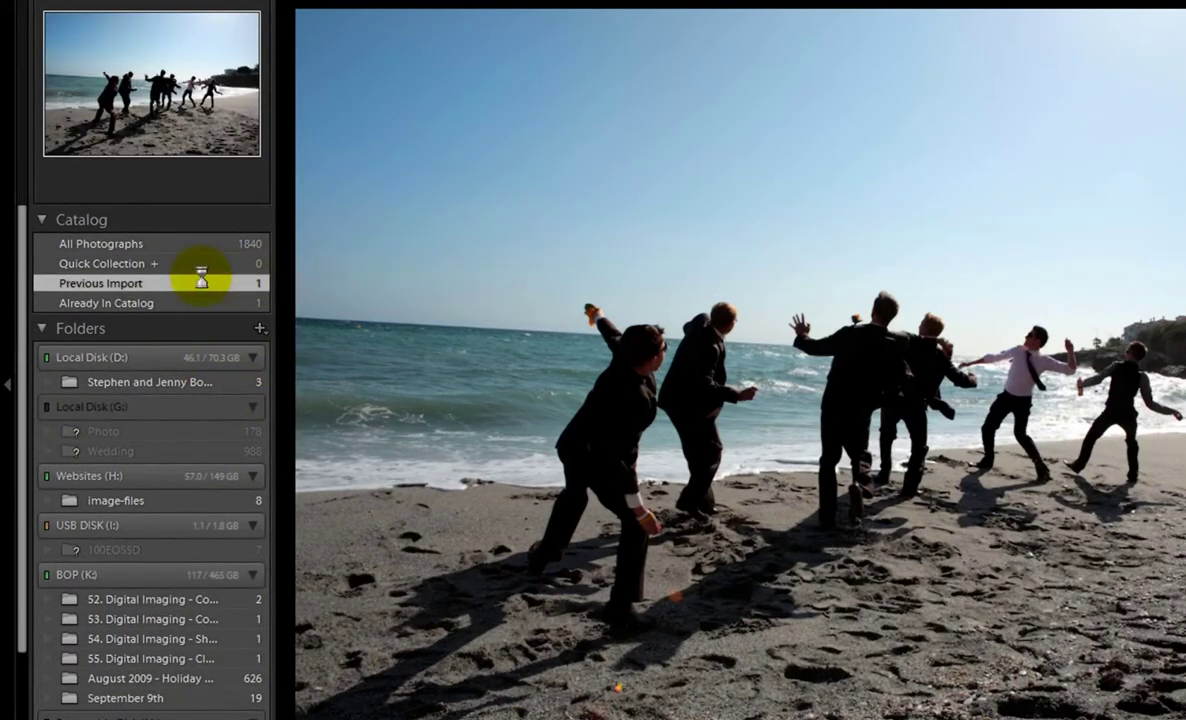
pyautogui.press('d')
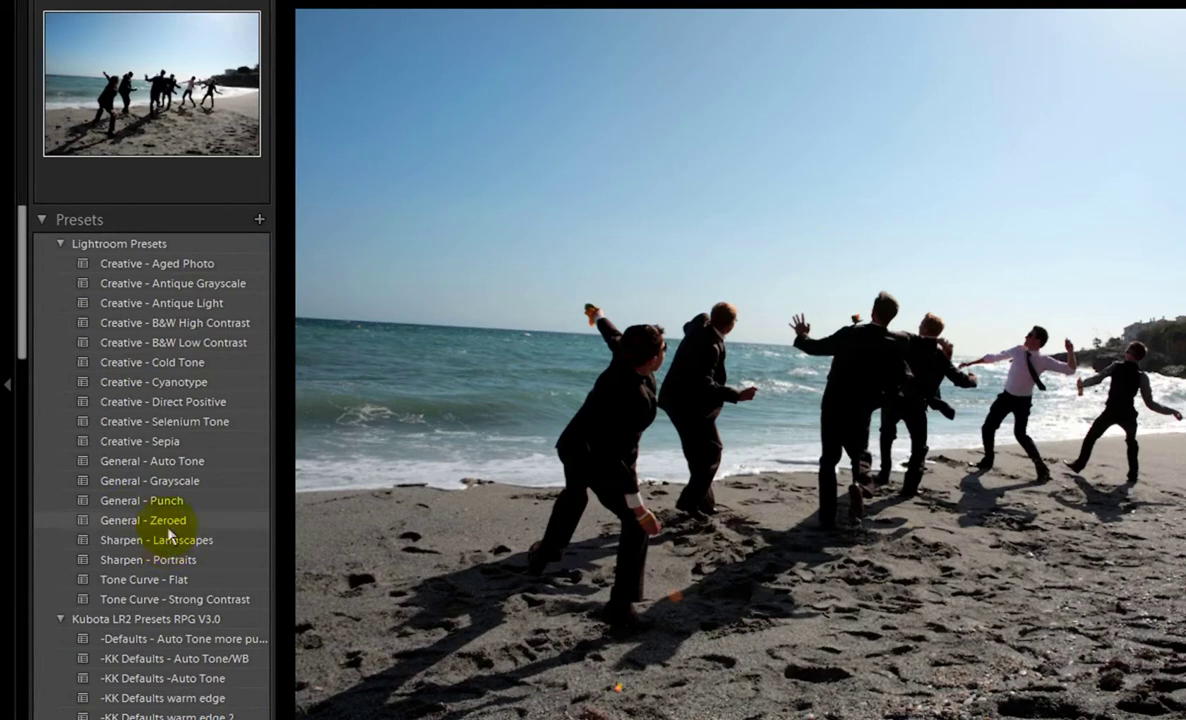
# Preview the Kubota LR2 presets on the beach photo and apply the Snap 1 SK preset
pyautogui.scroll(-3, 152, 488)
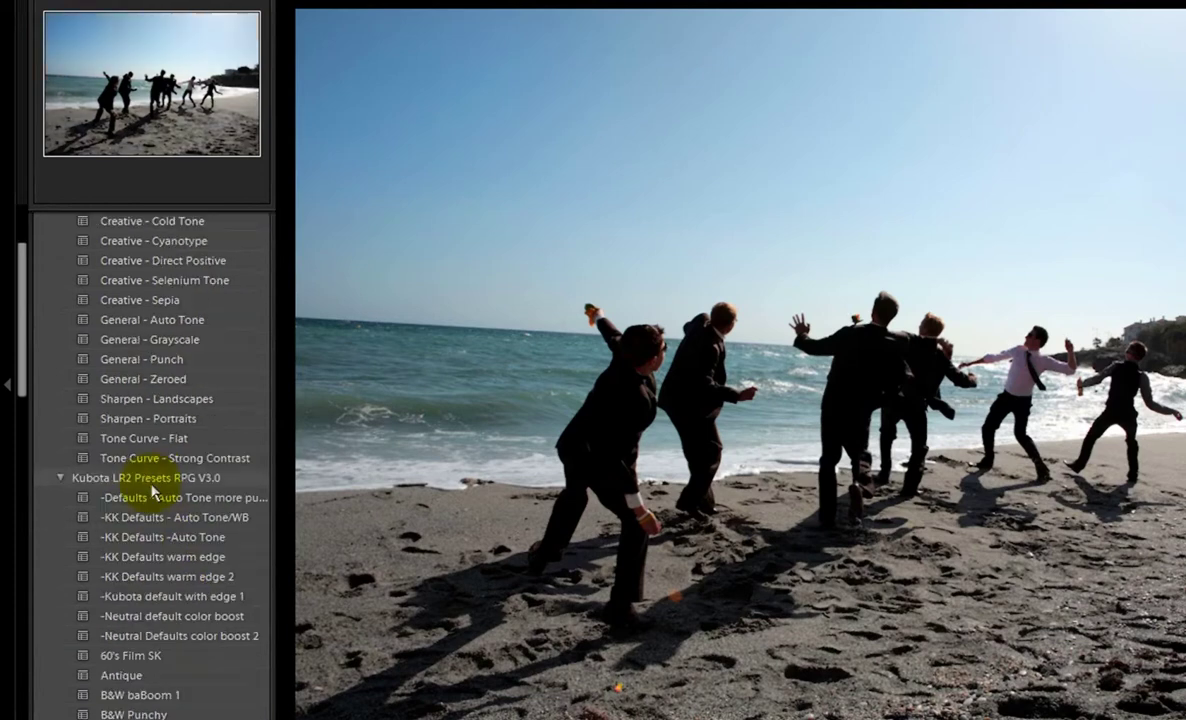
pyautogui.scroll(-3, 155, 508)
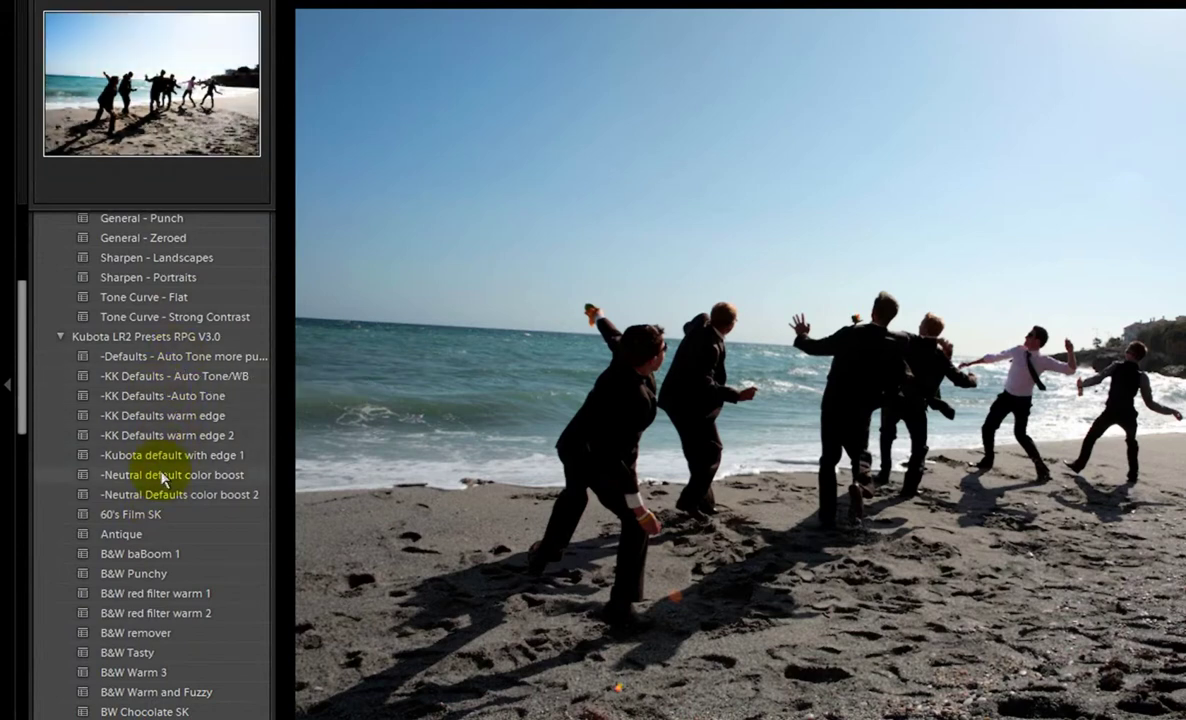
pyautogui.scroll(-6, 159, 474)
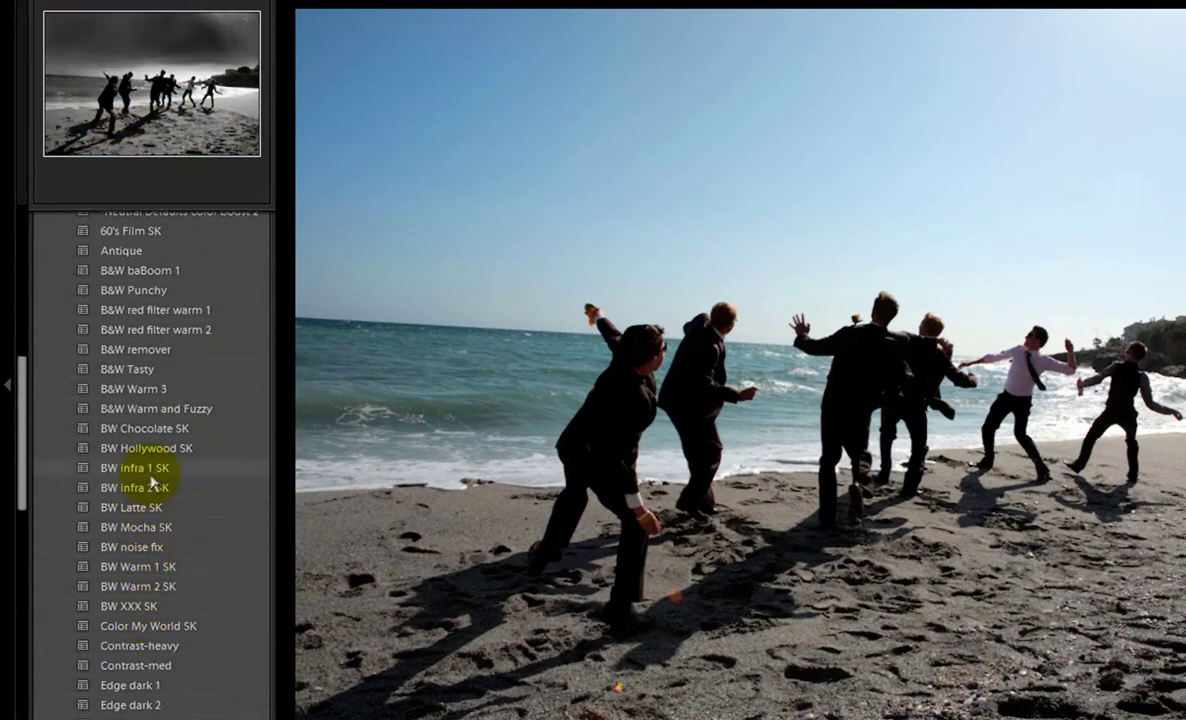
pyautogui.scroll(-6, 147, 527)
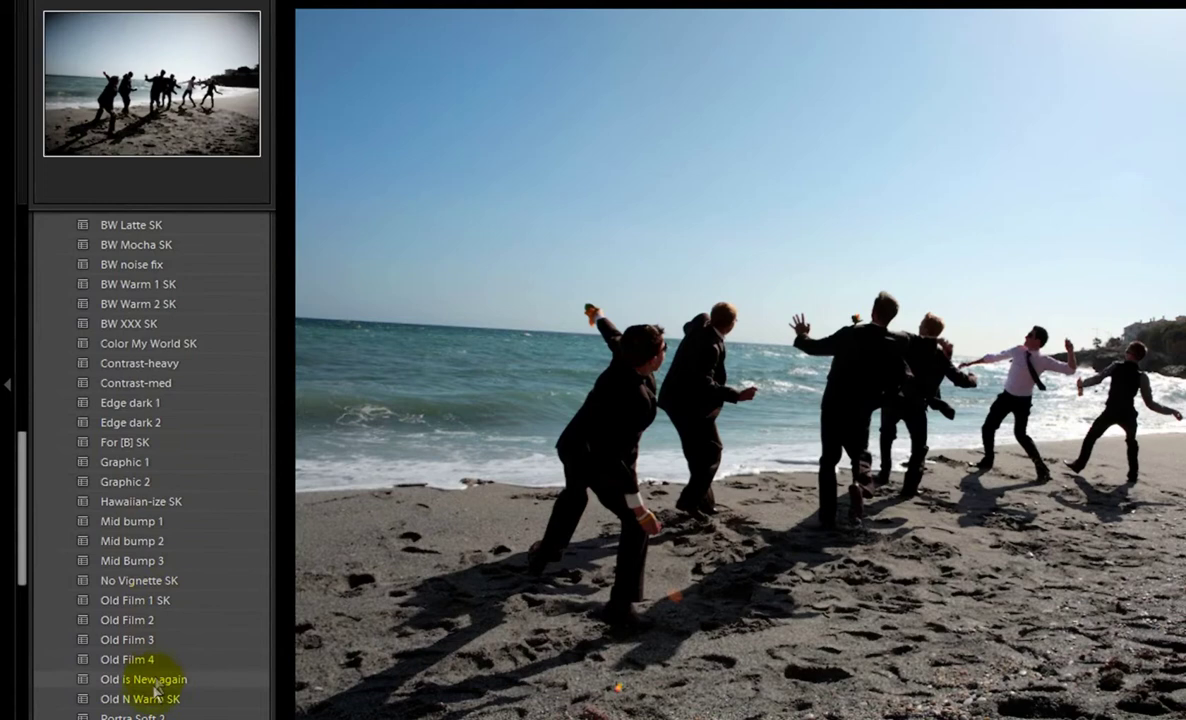
pyautogui.scroll(-3, 153, 650)
pyautogui.scroll(-6, 150, 657)
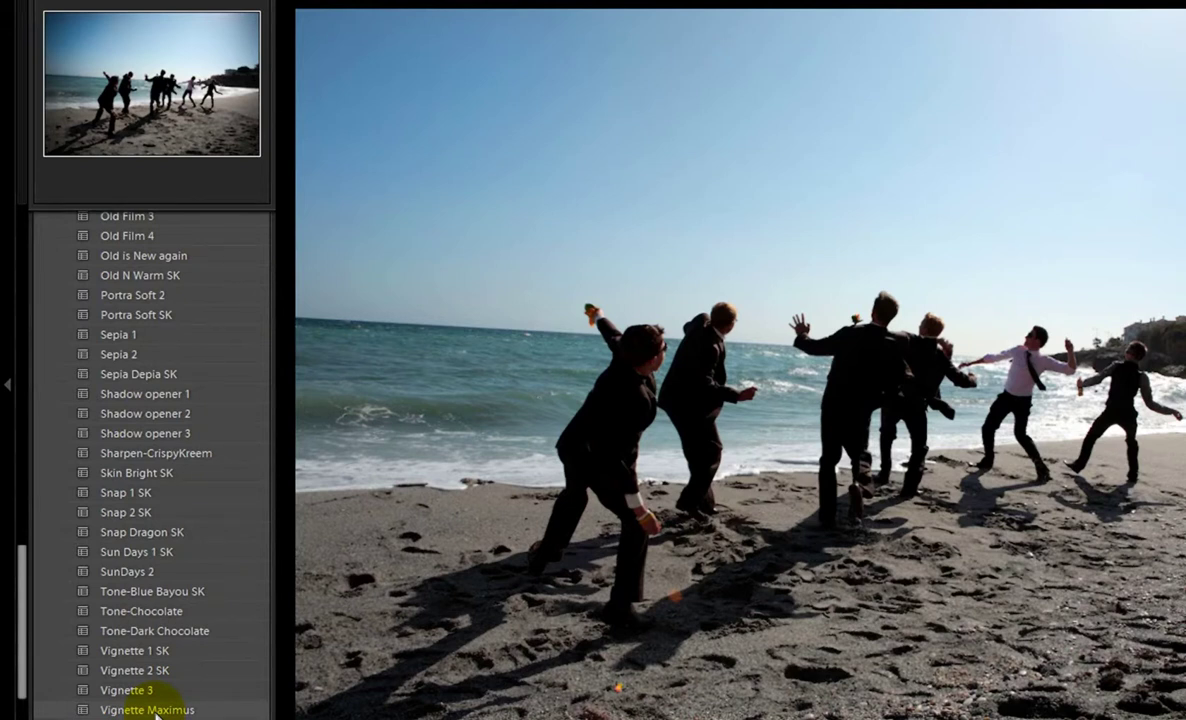
pyautogui.scroll(-3, 155, 713)
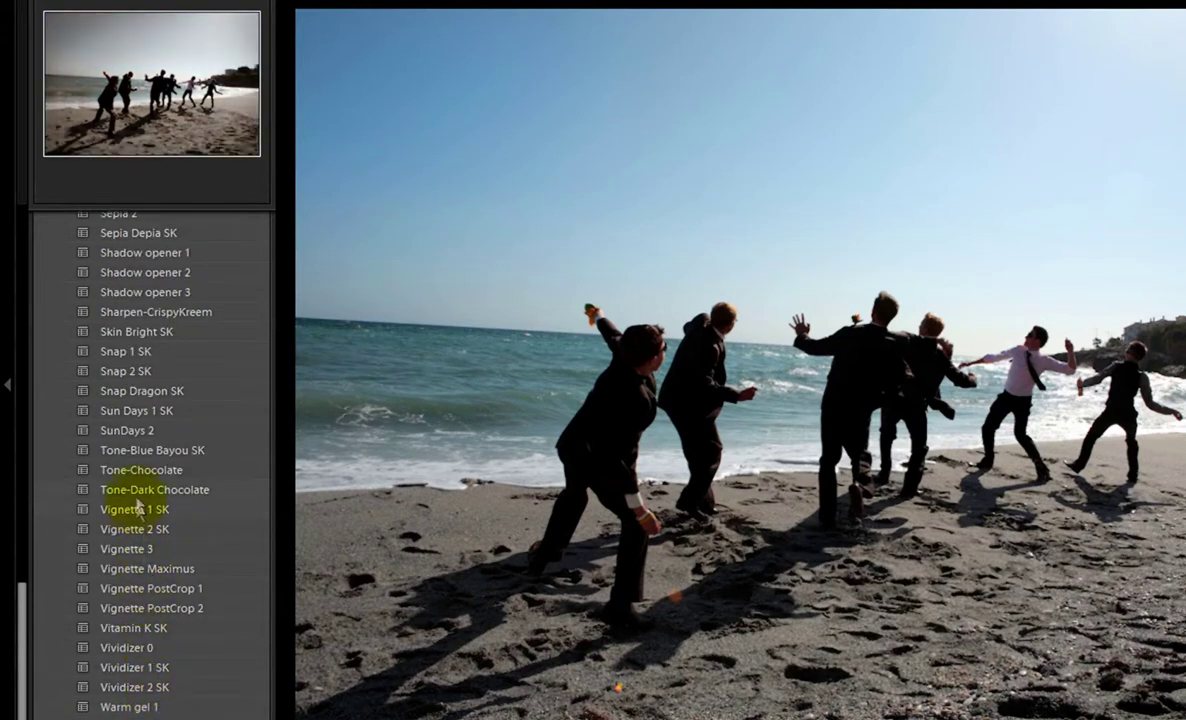
pyautogui.click(153, 358)
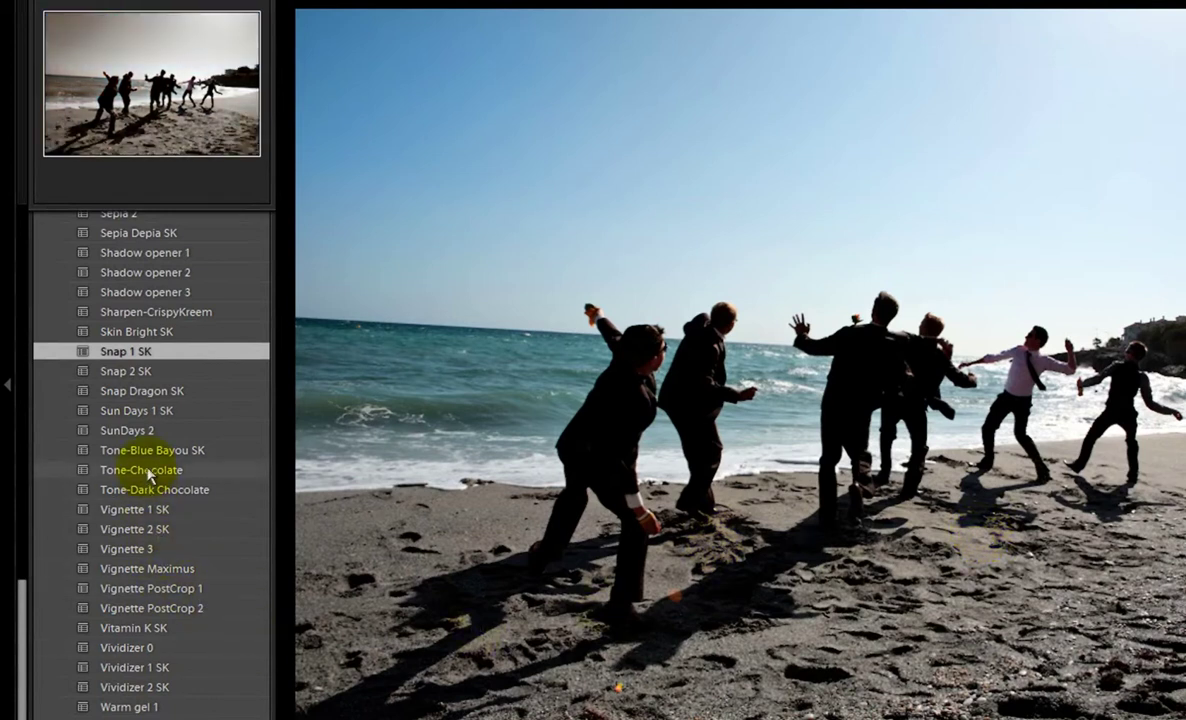
# Look through the Lightroom and Kubota presets and apply the BW Latte SK preset to the beach photo
pyautogui.scroll(-3, 148, 465)
pyautogui.scroll(10, 172, 570)
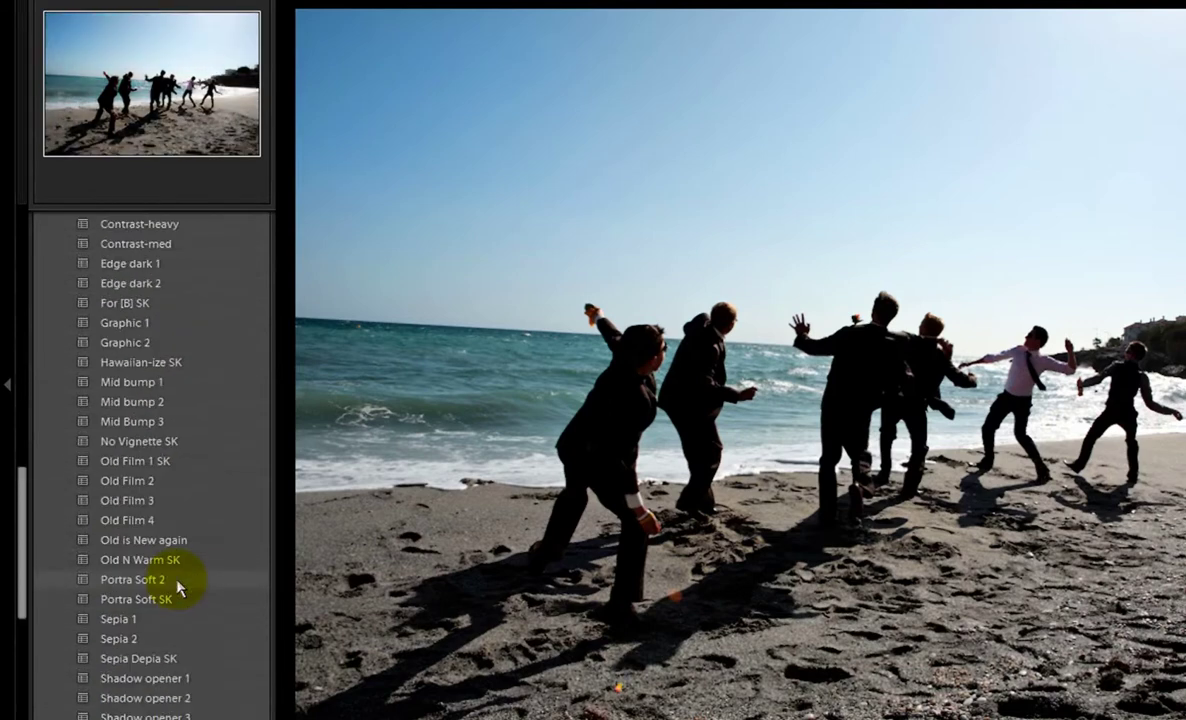
pyautogui.scroll(7, 154, 630)
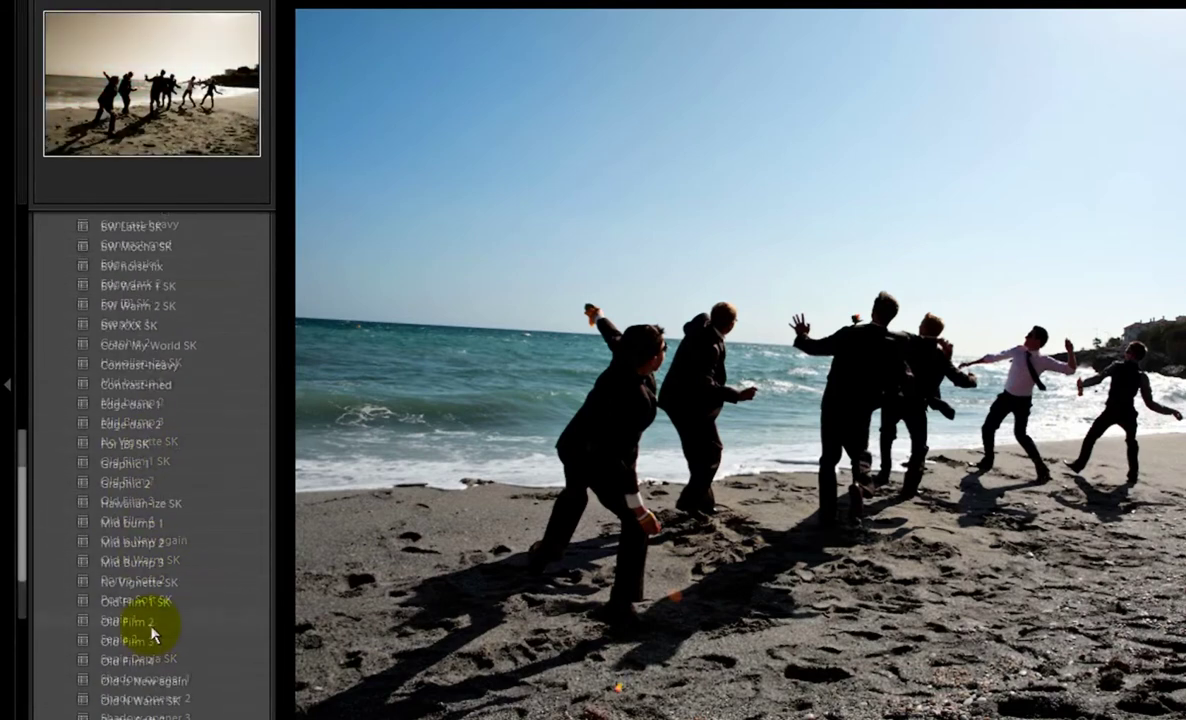
pyautogui.scroll(7, 160, 330)
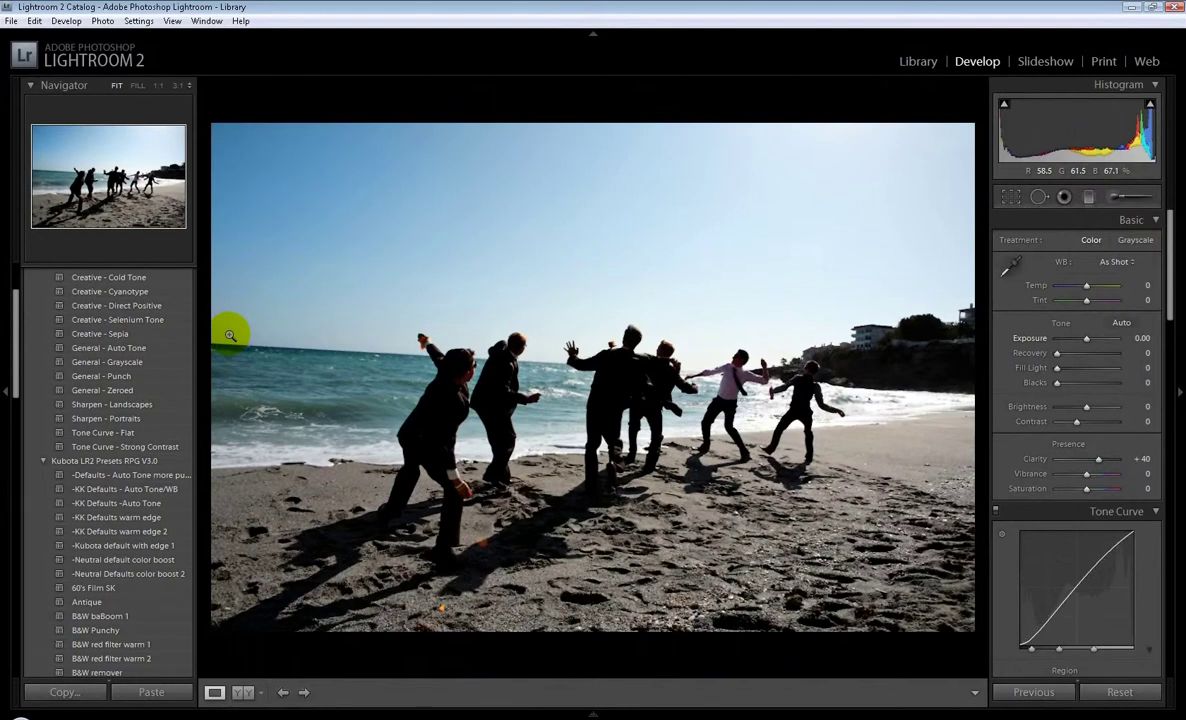
pyautogui.scroll(3, 100, 445)
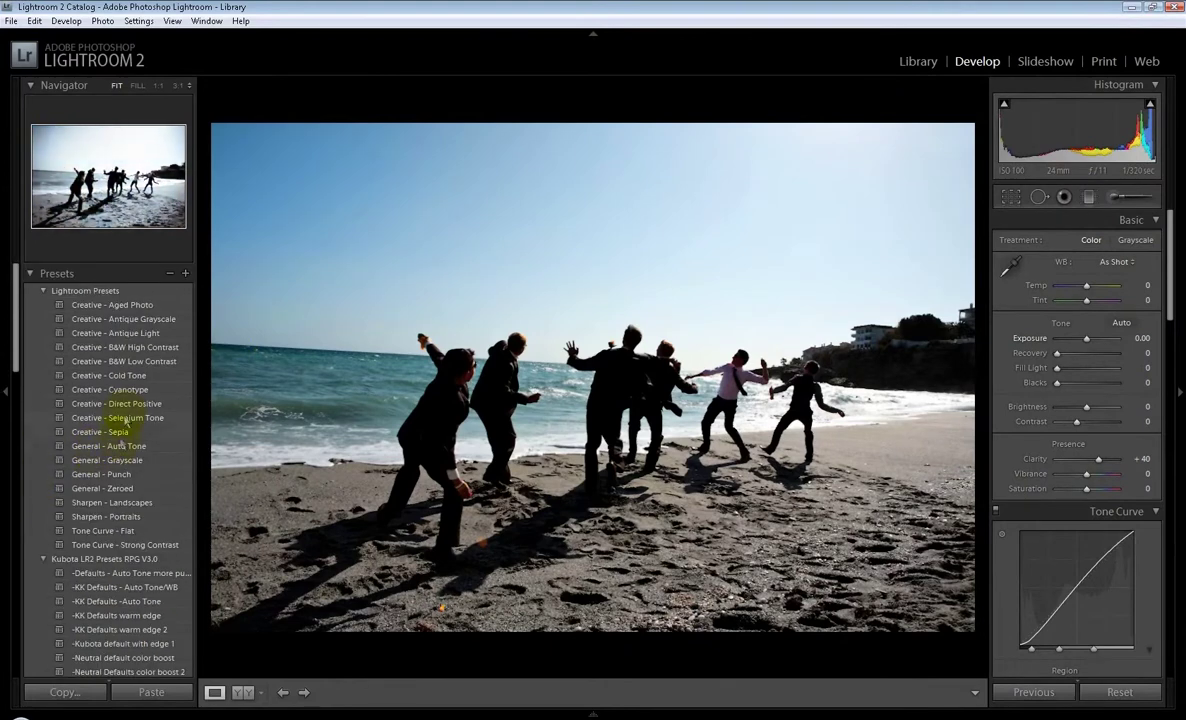
pyautogui.scroll(-6, 126, 420)
pyautogui.scroll(-5, 130, 440)
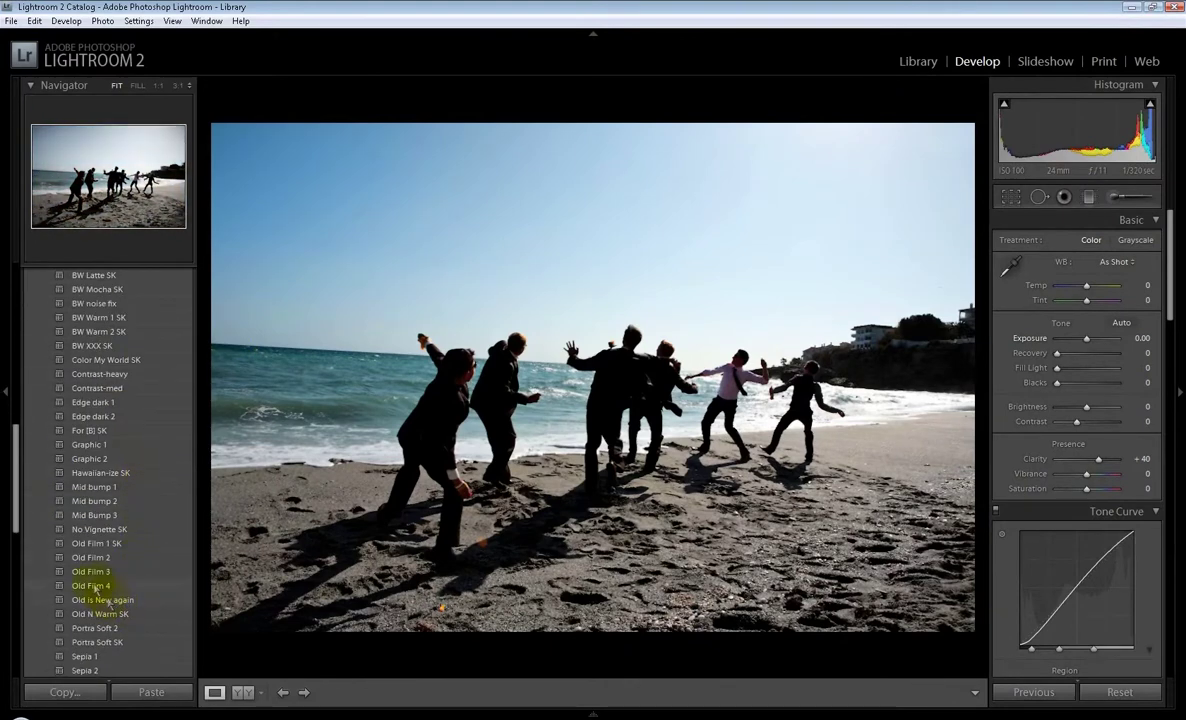
pyautogui.scroll(-10, 110, 470)
pyautogui.scroll(3, 132, 480)
pyautogui.scroll(4, 130, 470)
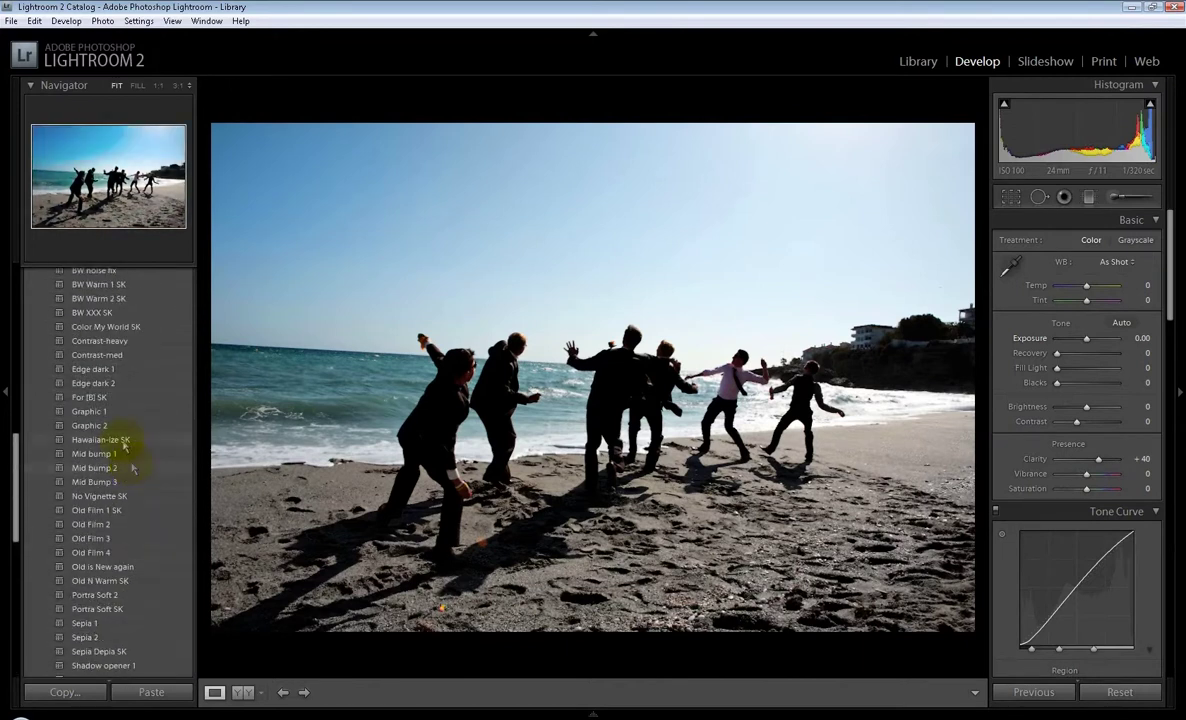
pyautogui.scroll(3, 120, 352)
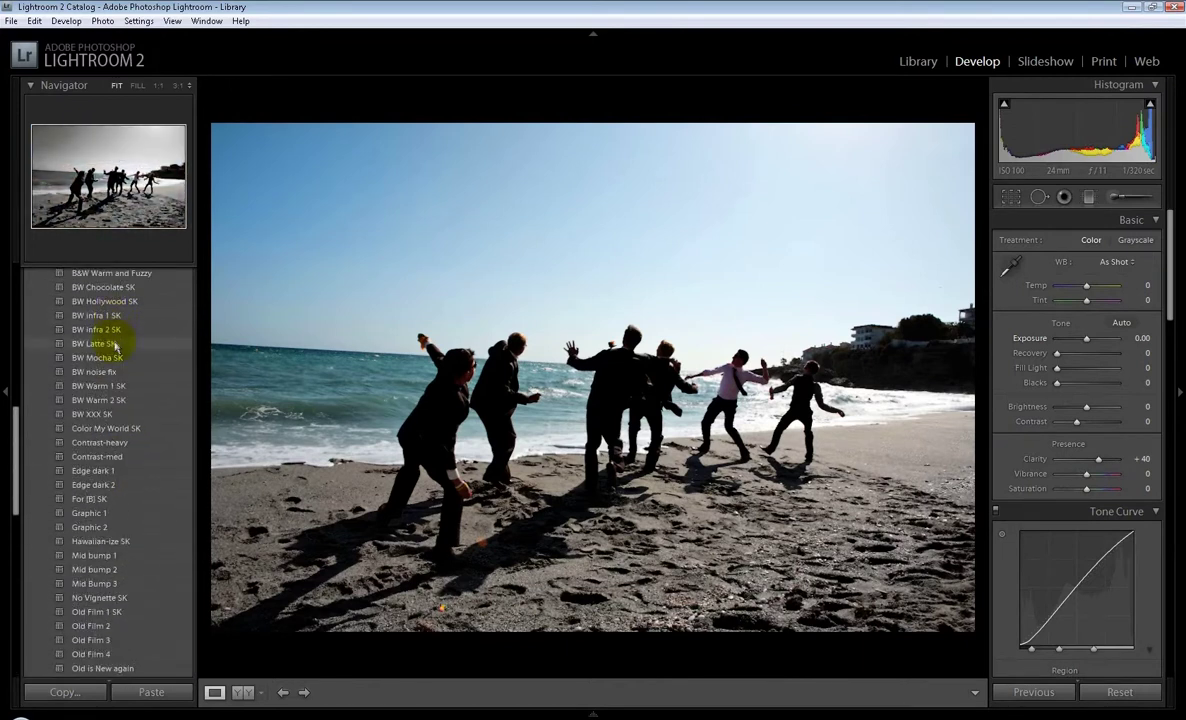
pyautogui.click(115, 343)
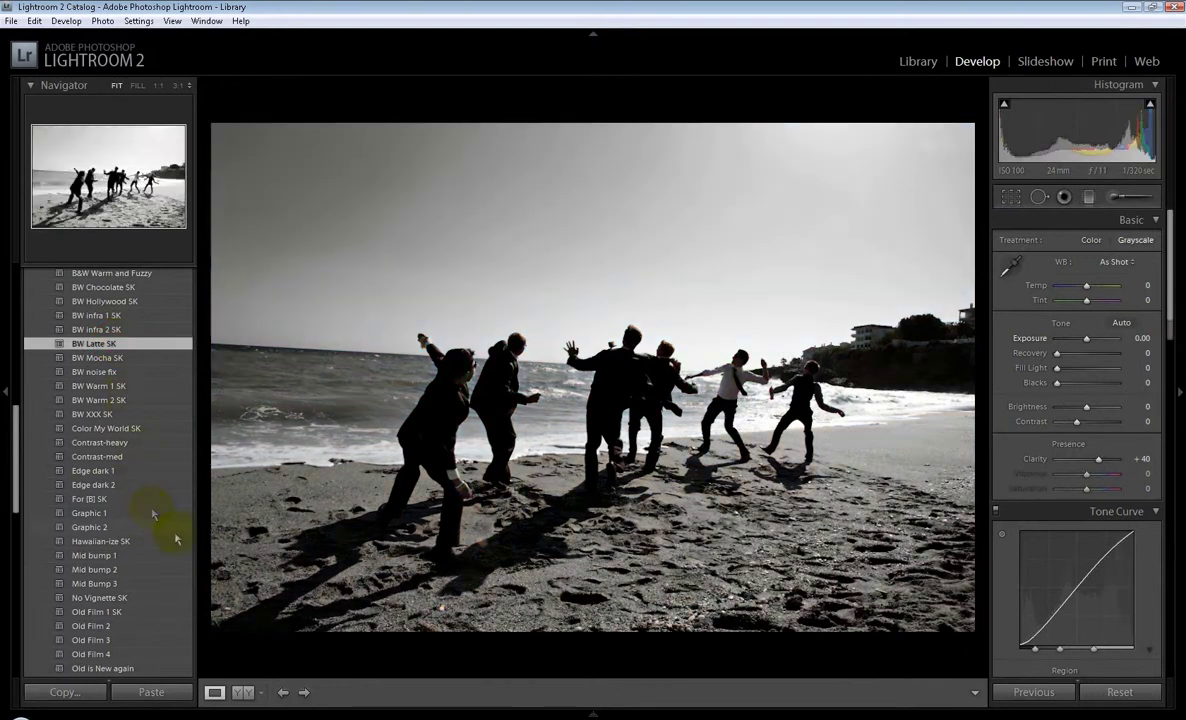
# Add the Kubota Vignette Maximus preset to the black and white beach photo
pyautogui.scroll(-5, 140, 550)
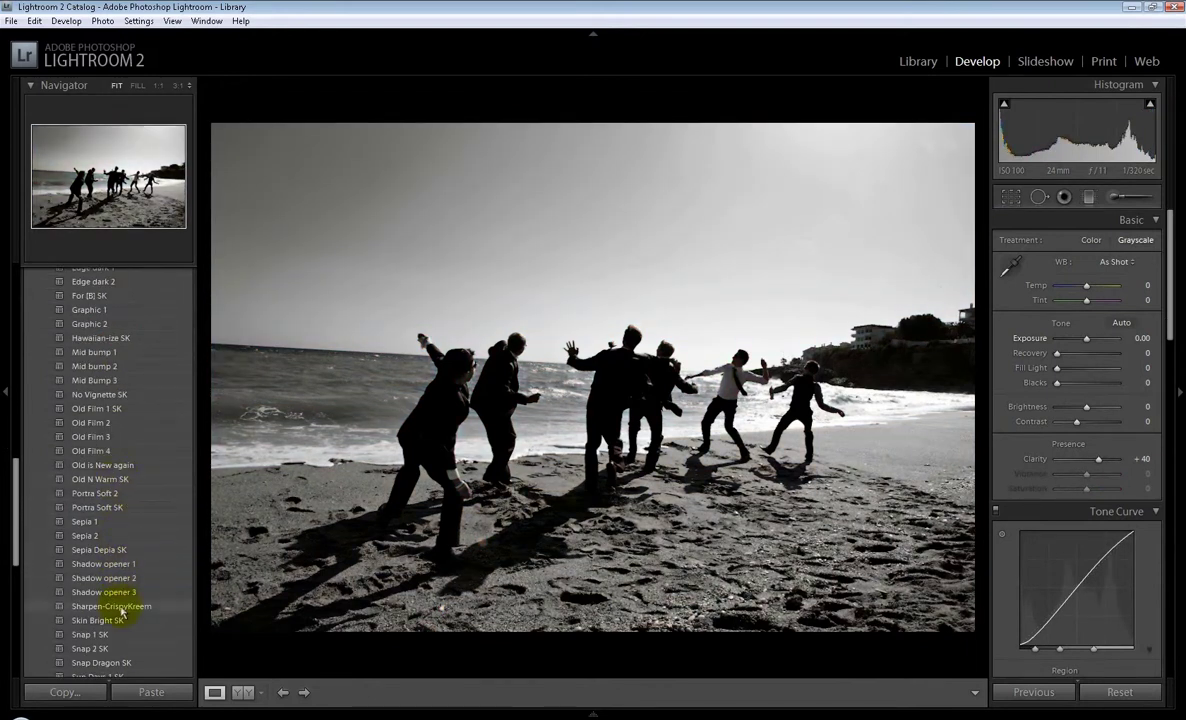
pyautogui.scroll(-3, 122, 495)
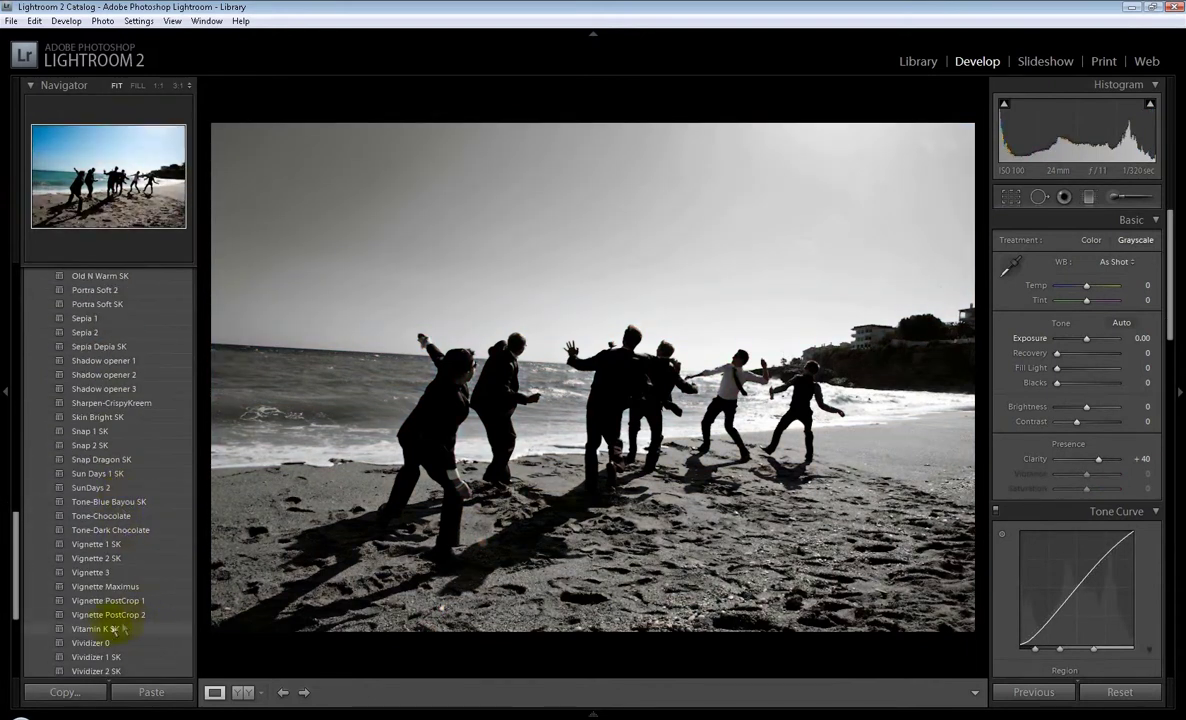
pyautogui.click(118, 586)
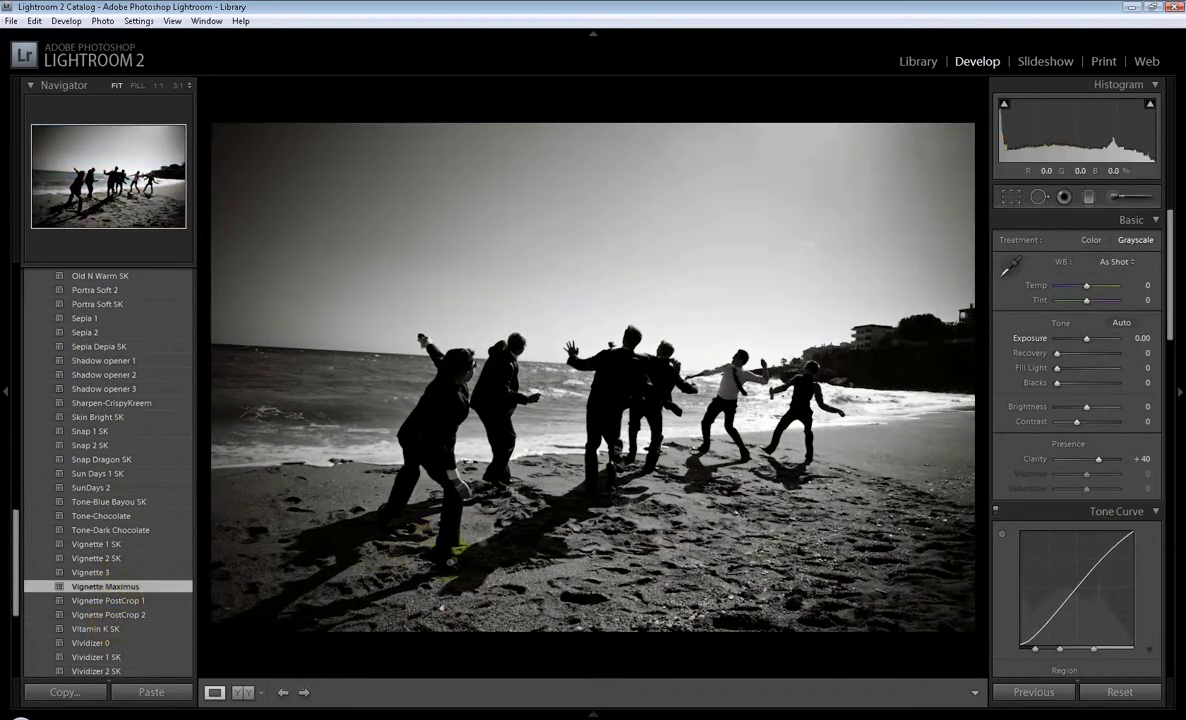